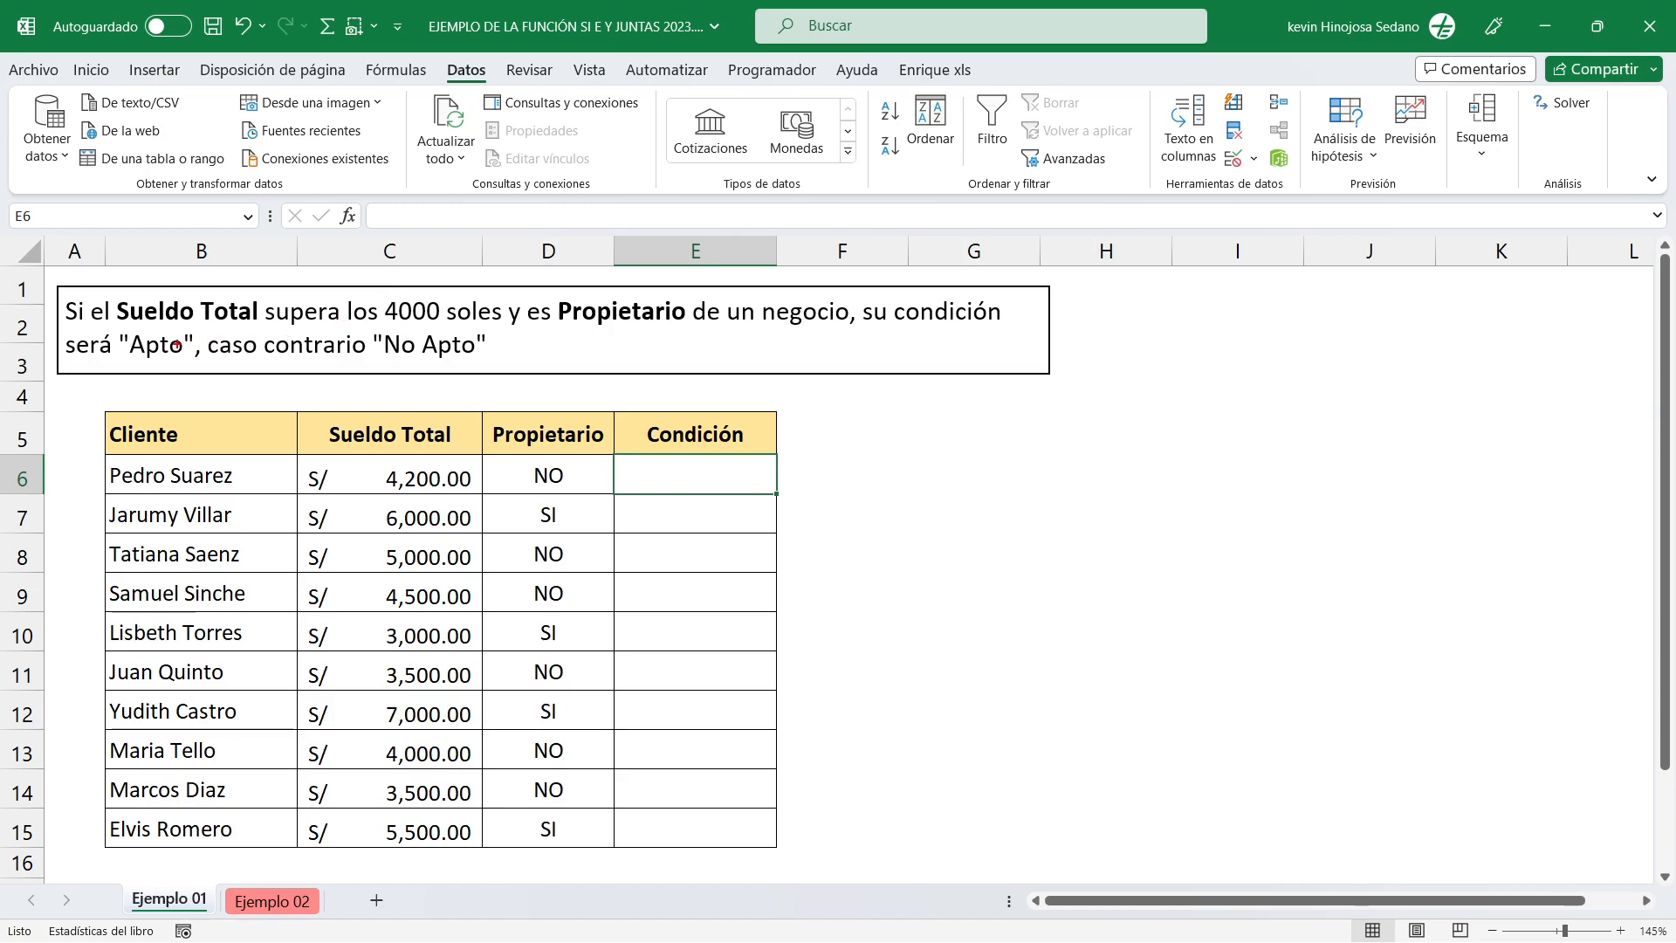
Examine the eligibility rule text and compare its salary and ownership criteria with the first client's data in row 6.
drag(117, 328, 204, 364)
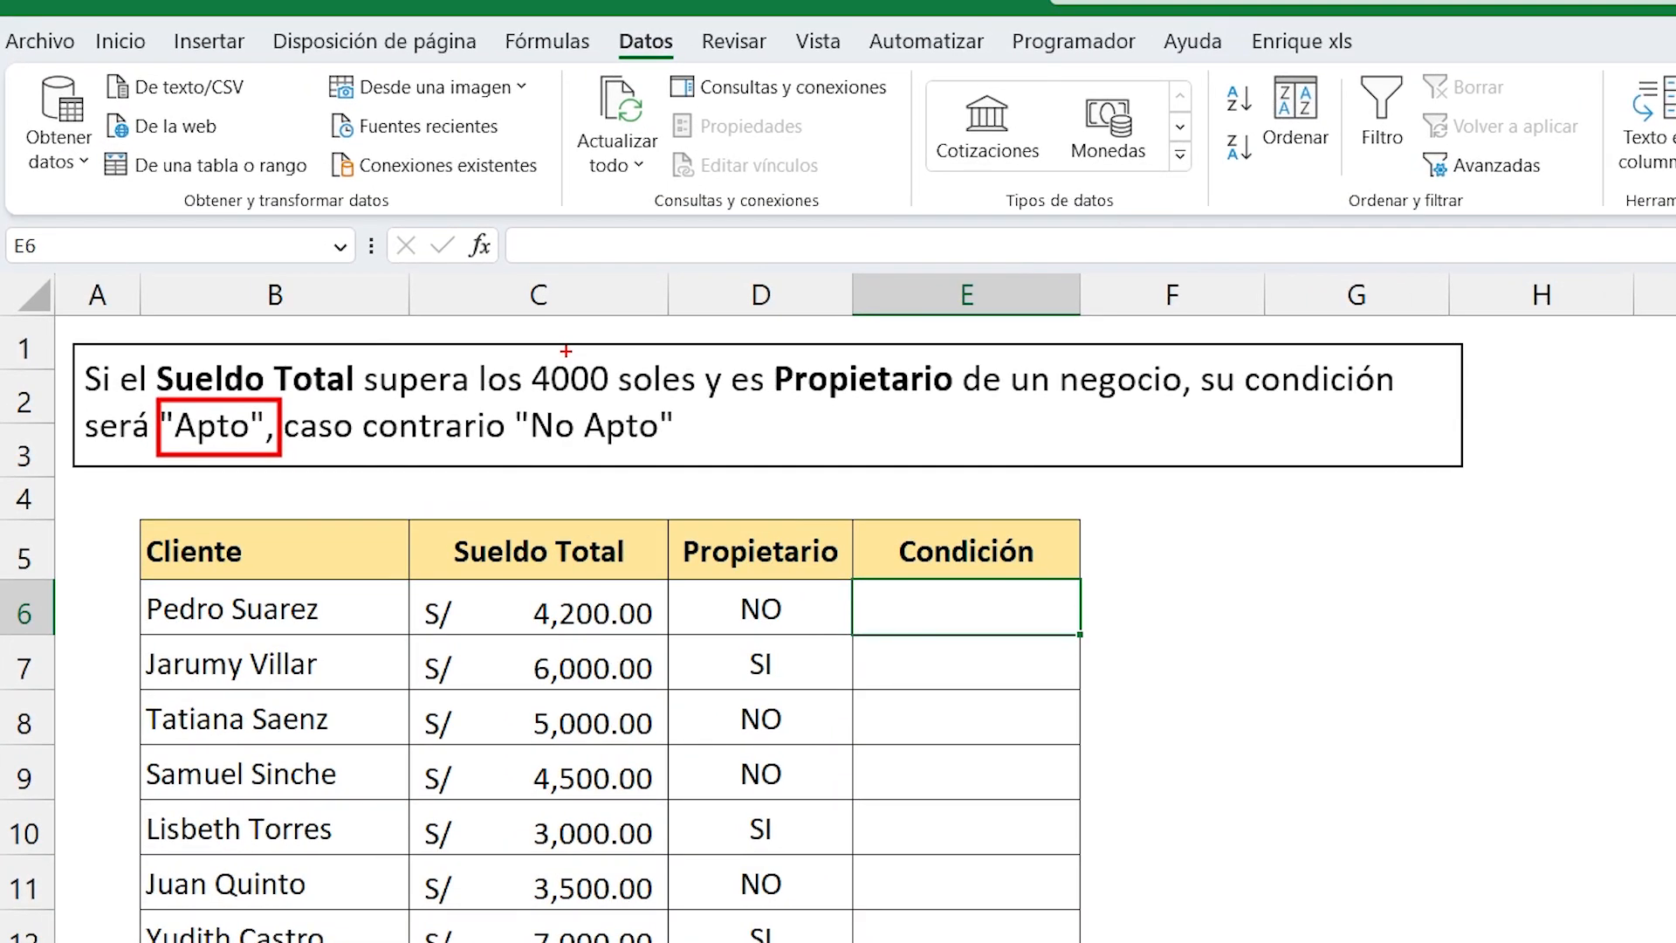
drag(566, 350, 567, 223)
drag(712, 361, 712, 200)
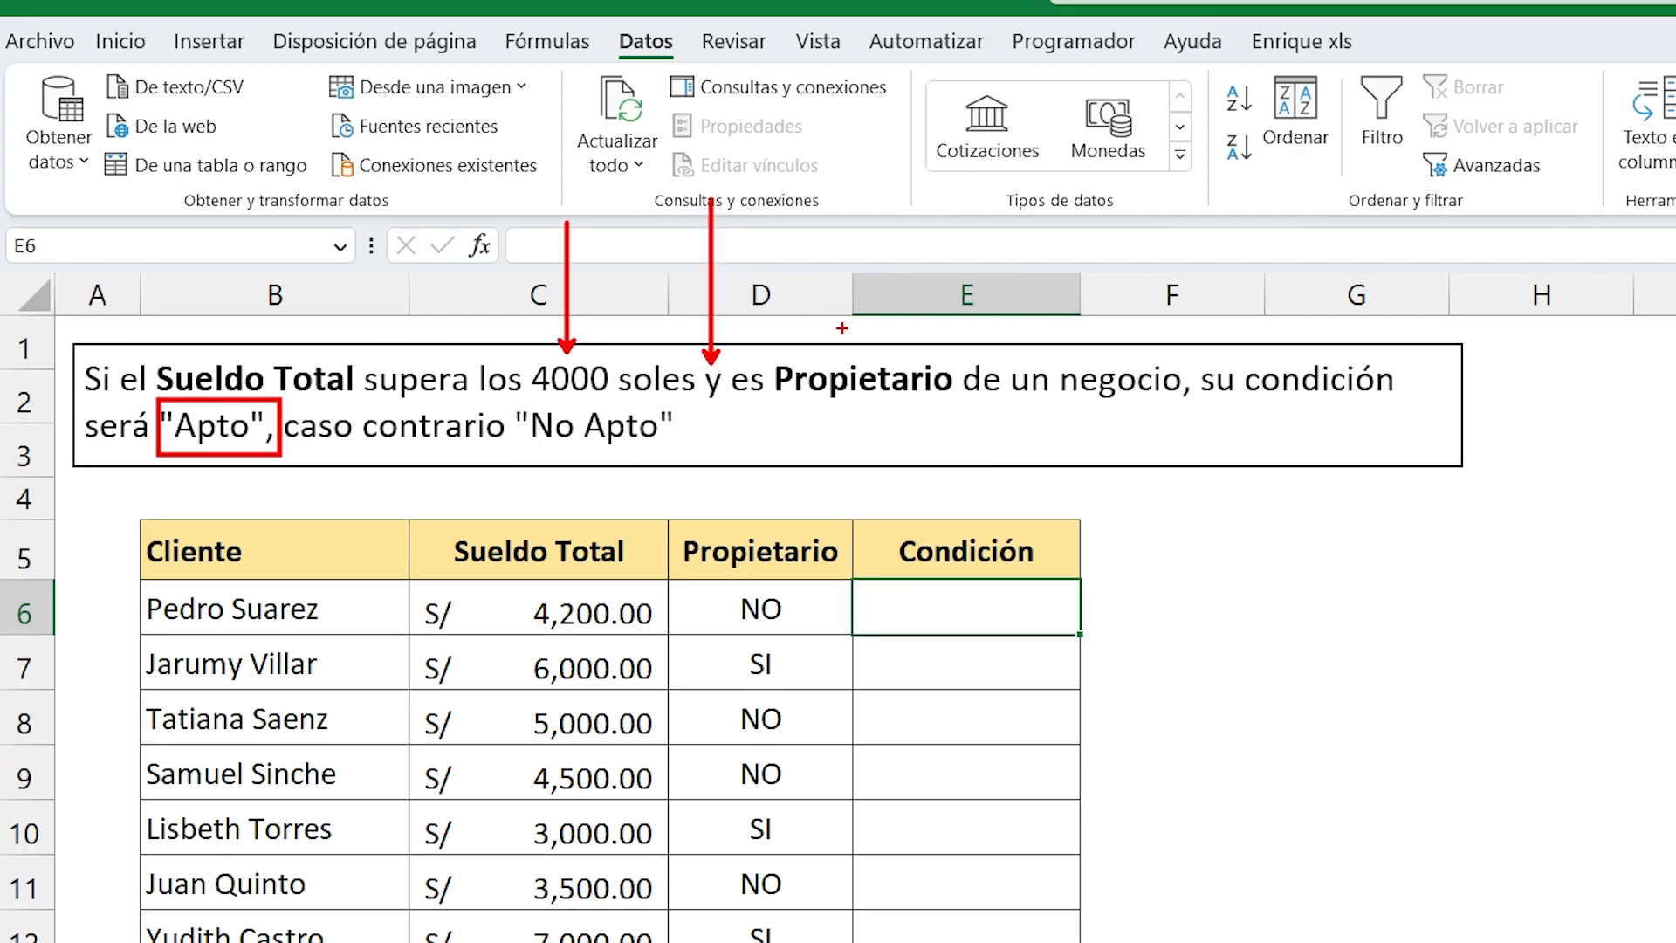
drag(920, 349, 921, 212)
drag(228, 469, 157, 576)
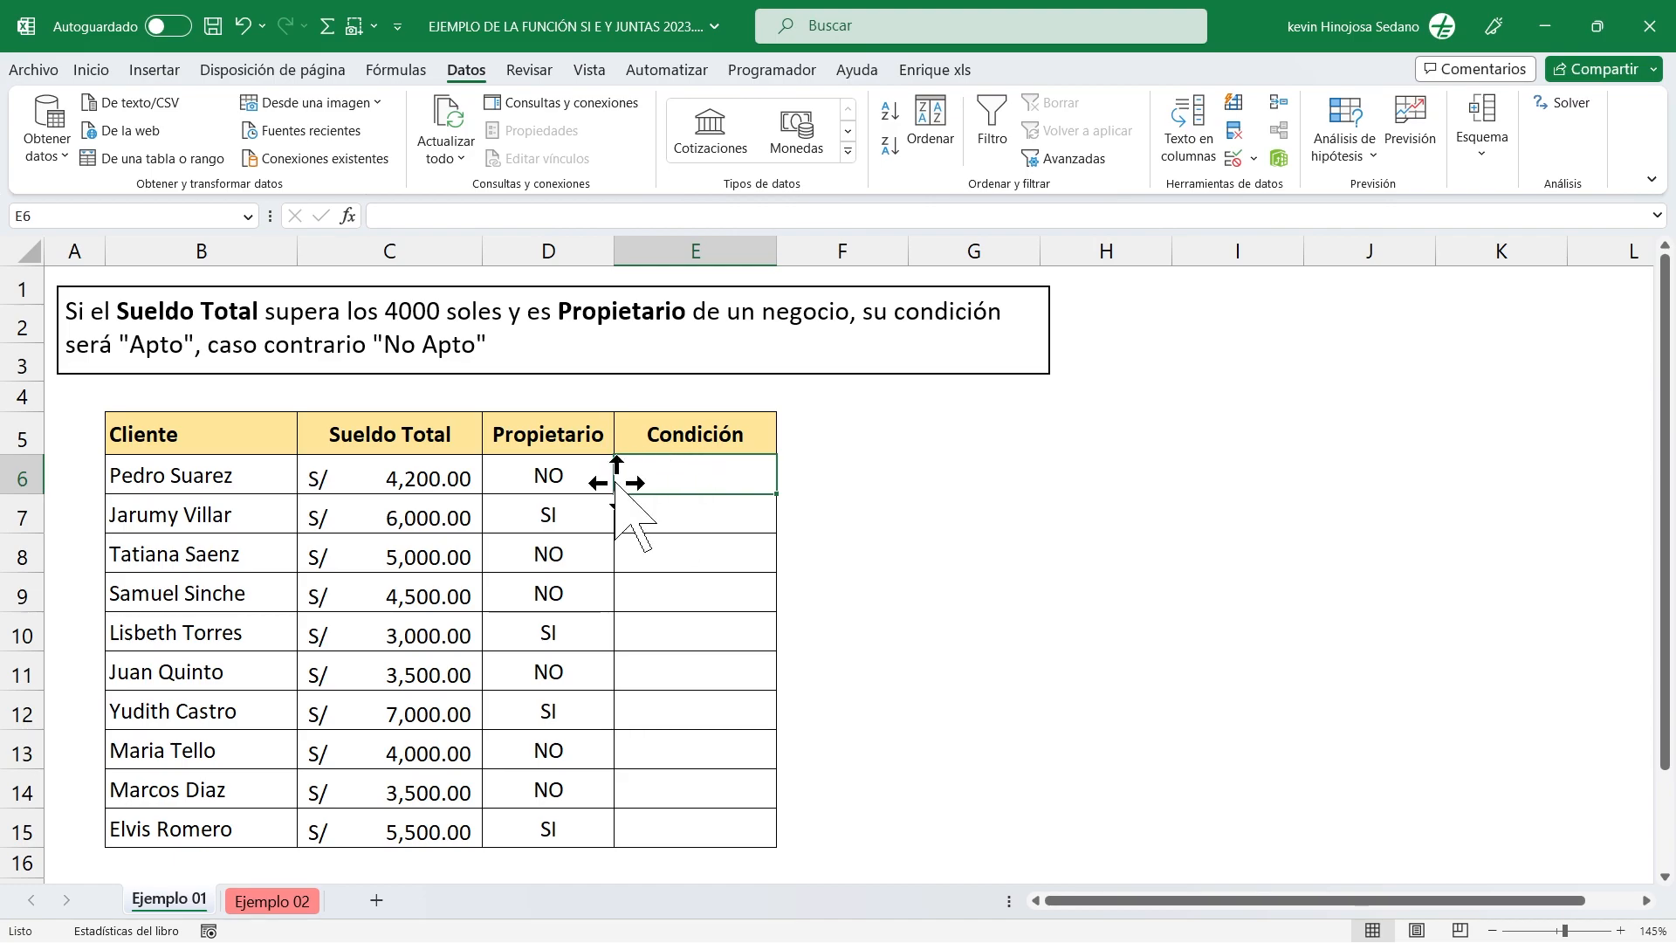
click(26, 472)
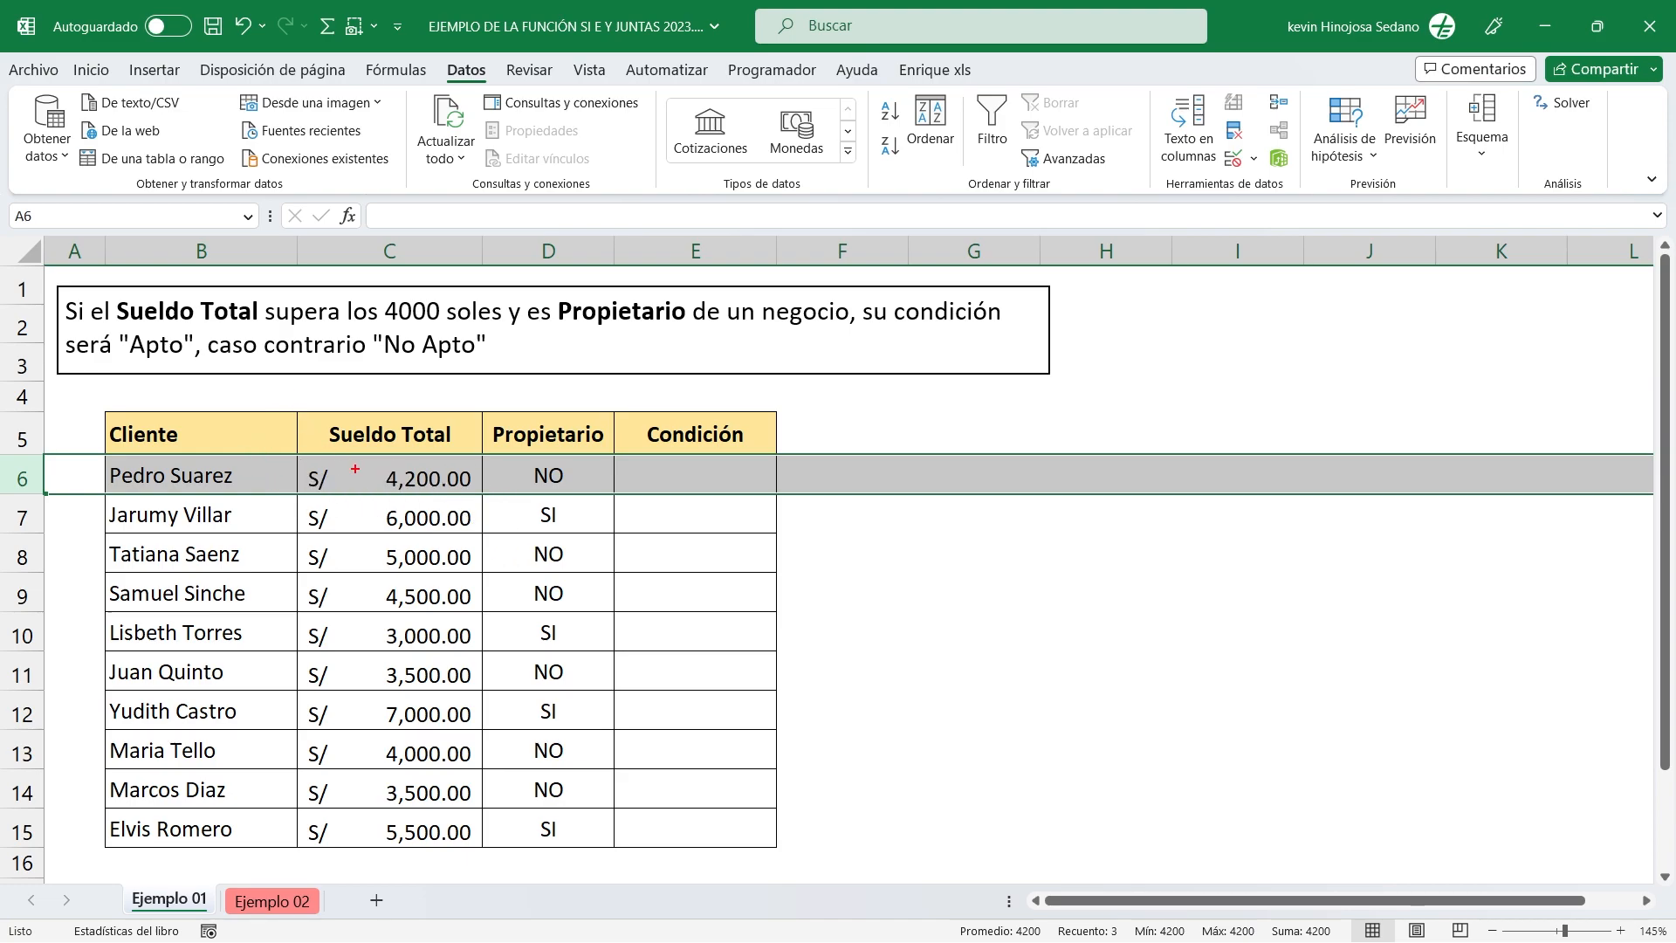
drag(374, 471, 344, 391)
mouse_move(436, 276)
mouse_down()
mouse_move(459, 275)
mouse_move(484, 234)
mouse_up()
drag(546, 464, 540, 390)
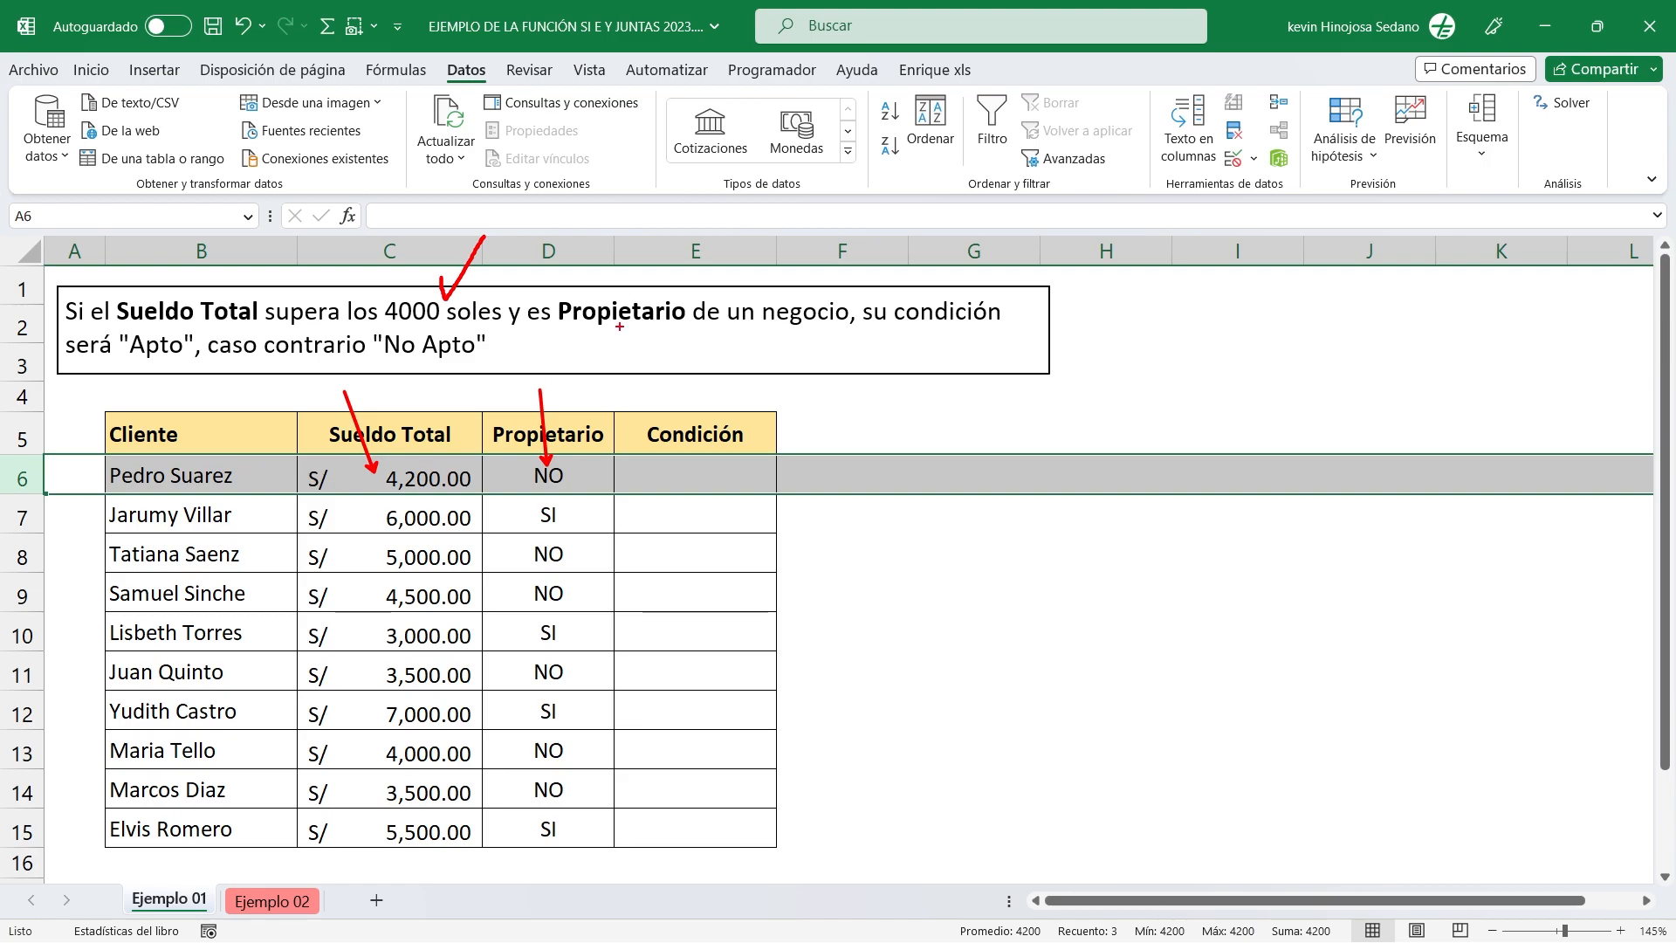
mouse_move(663, 250)
mouse_down()
mouse_move(617, 299)
mouse_move(665, 292)
mouse_up()
drag(373, 324, 496, 366)
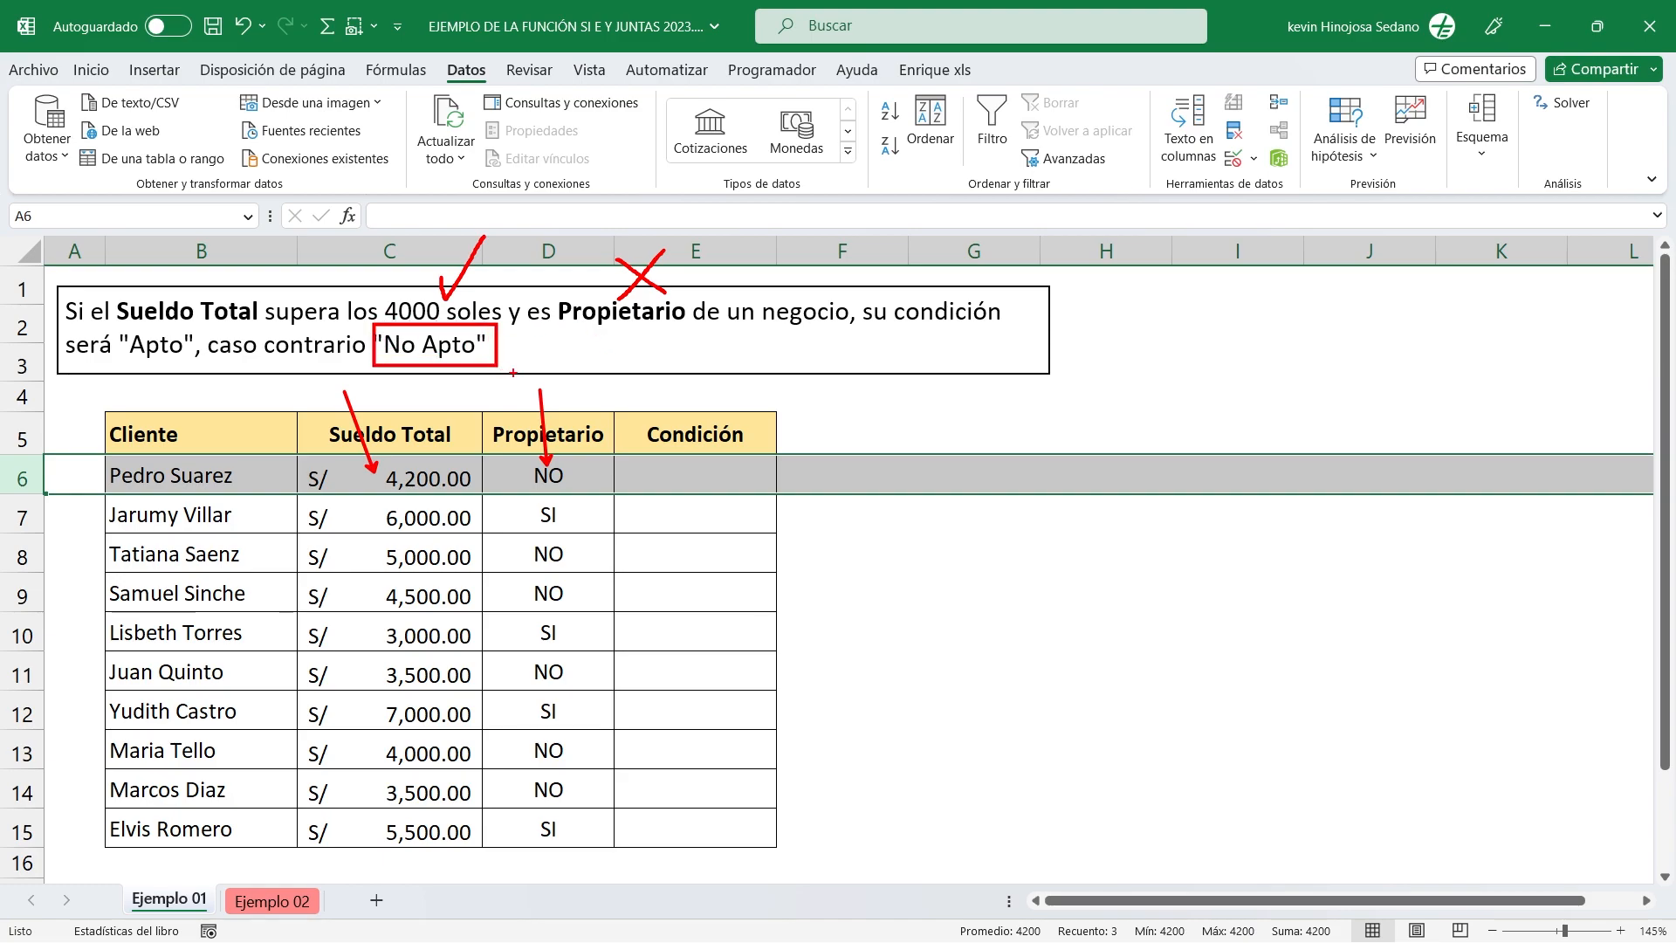
key(Escape)
Enter No Apto in cell E6 as a manual condition for the first client, and clear the cell again.
click(694, 471)
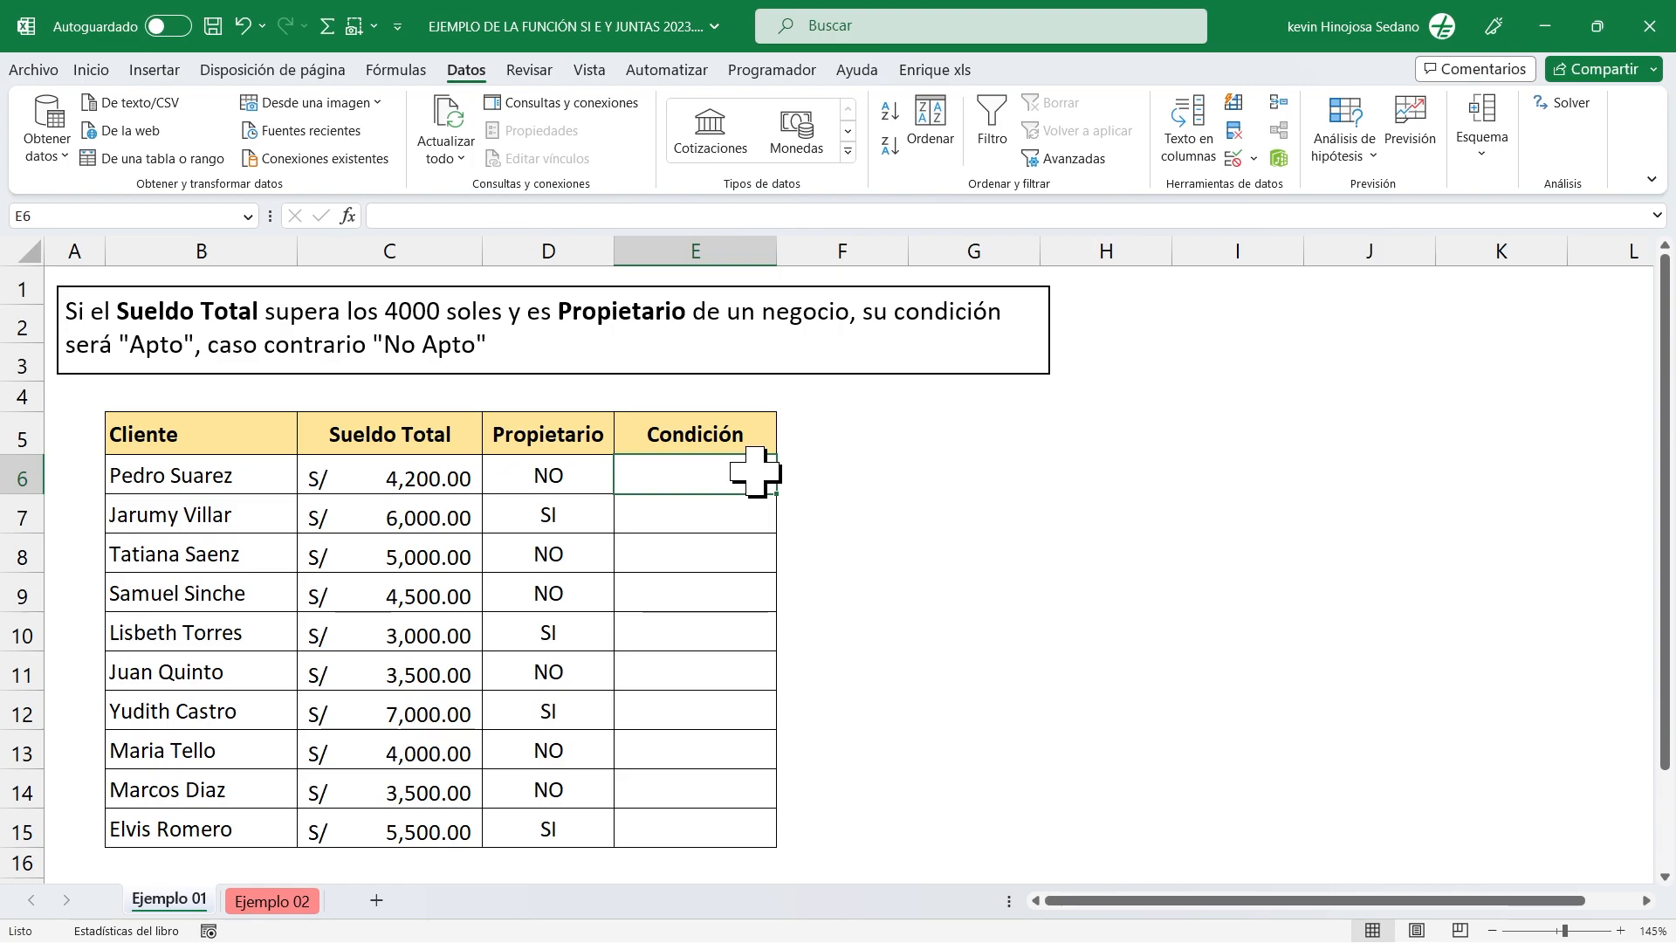
key(Caps_Lock)
text(N)
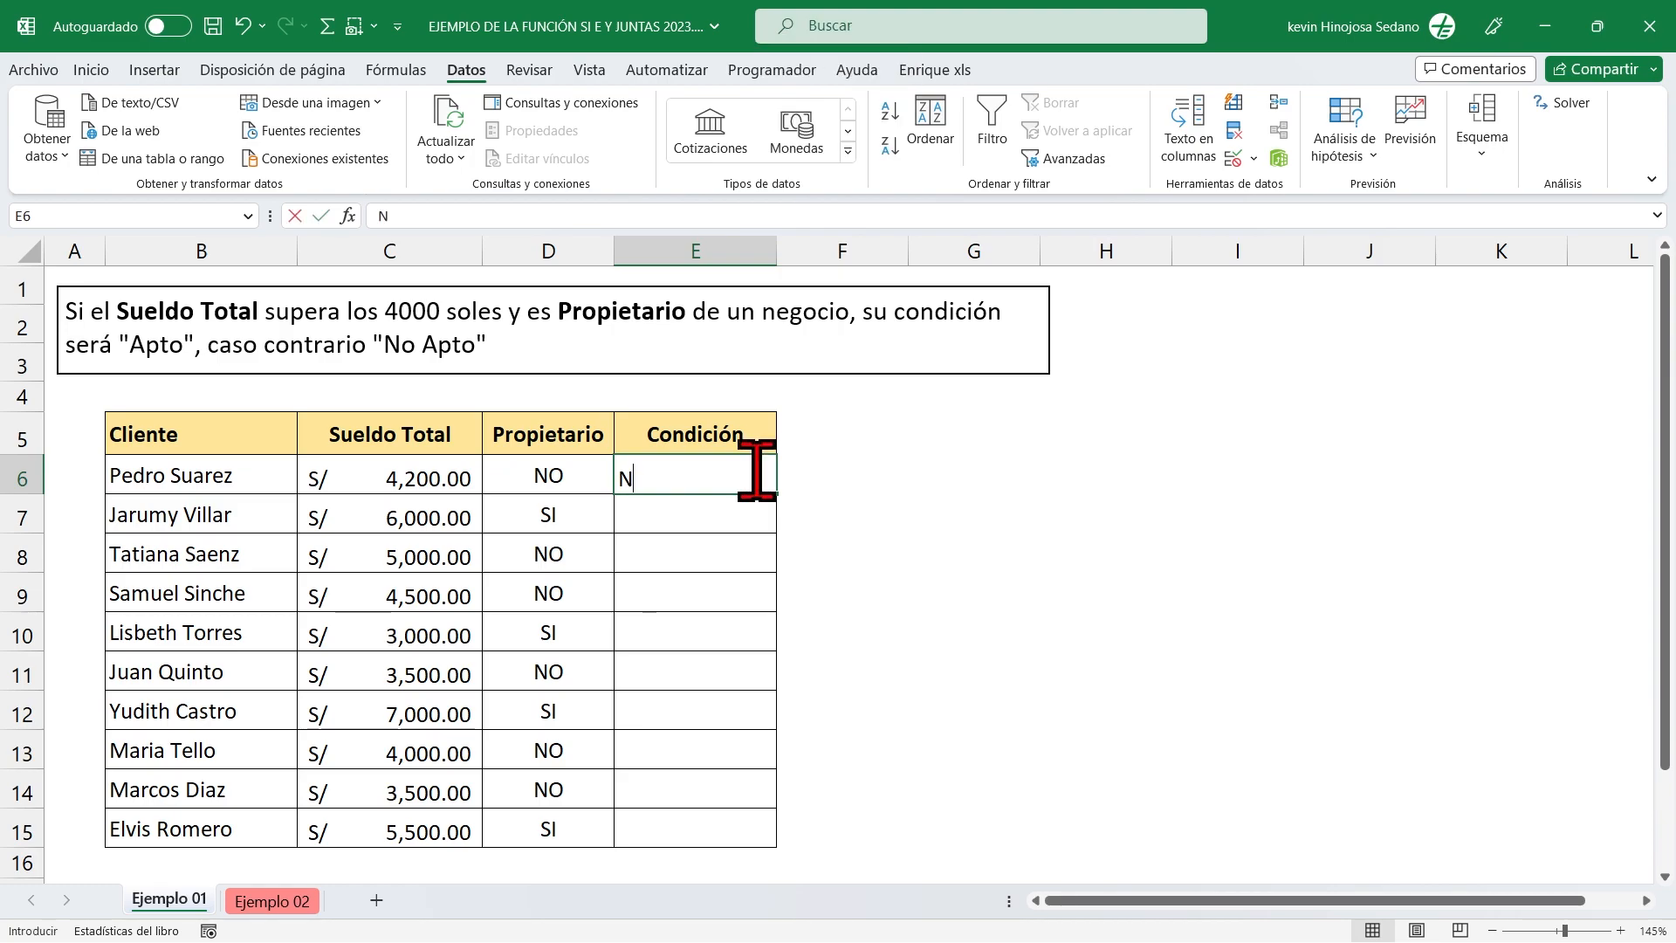
key(Caps_Lock)
text(o Apto)
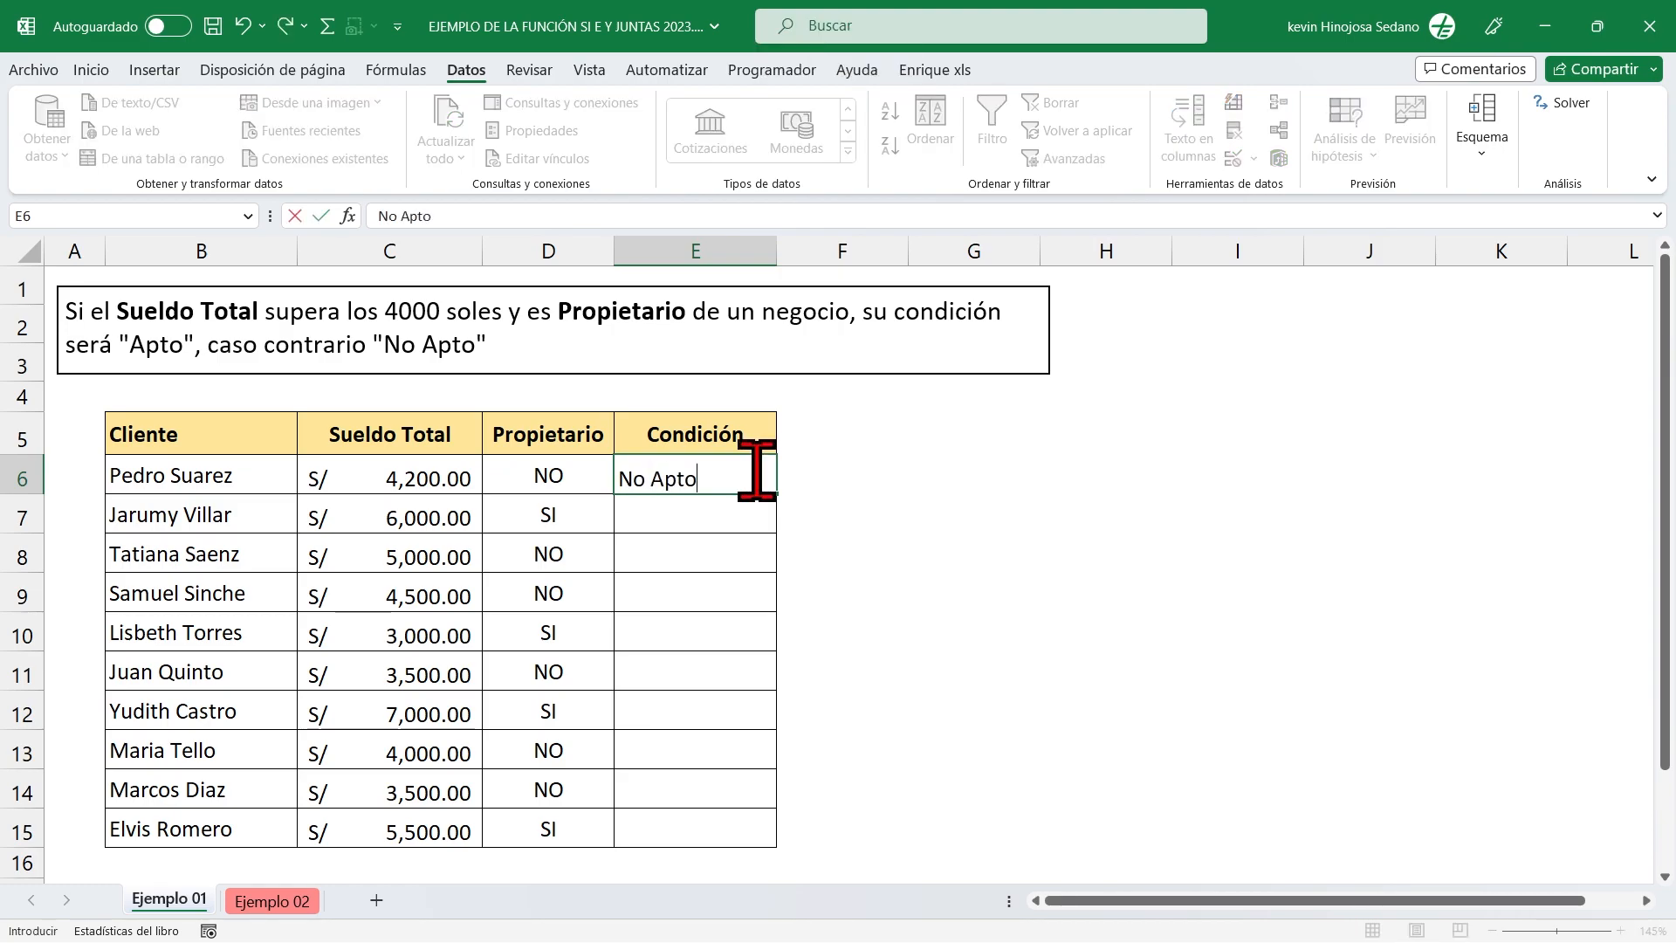
key(Return)
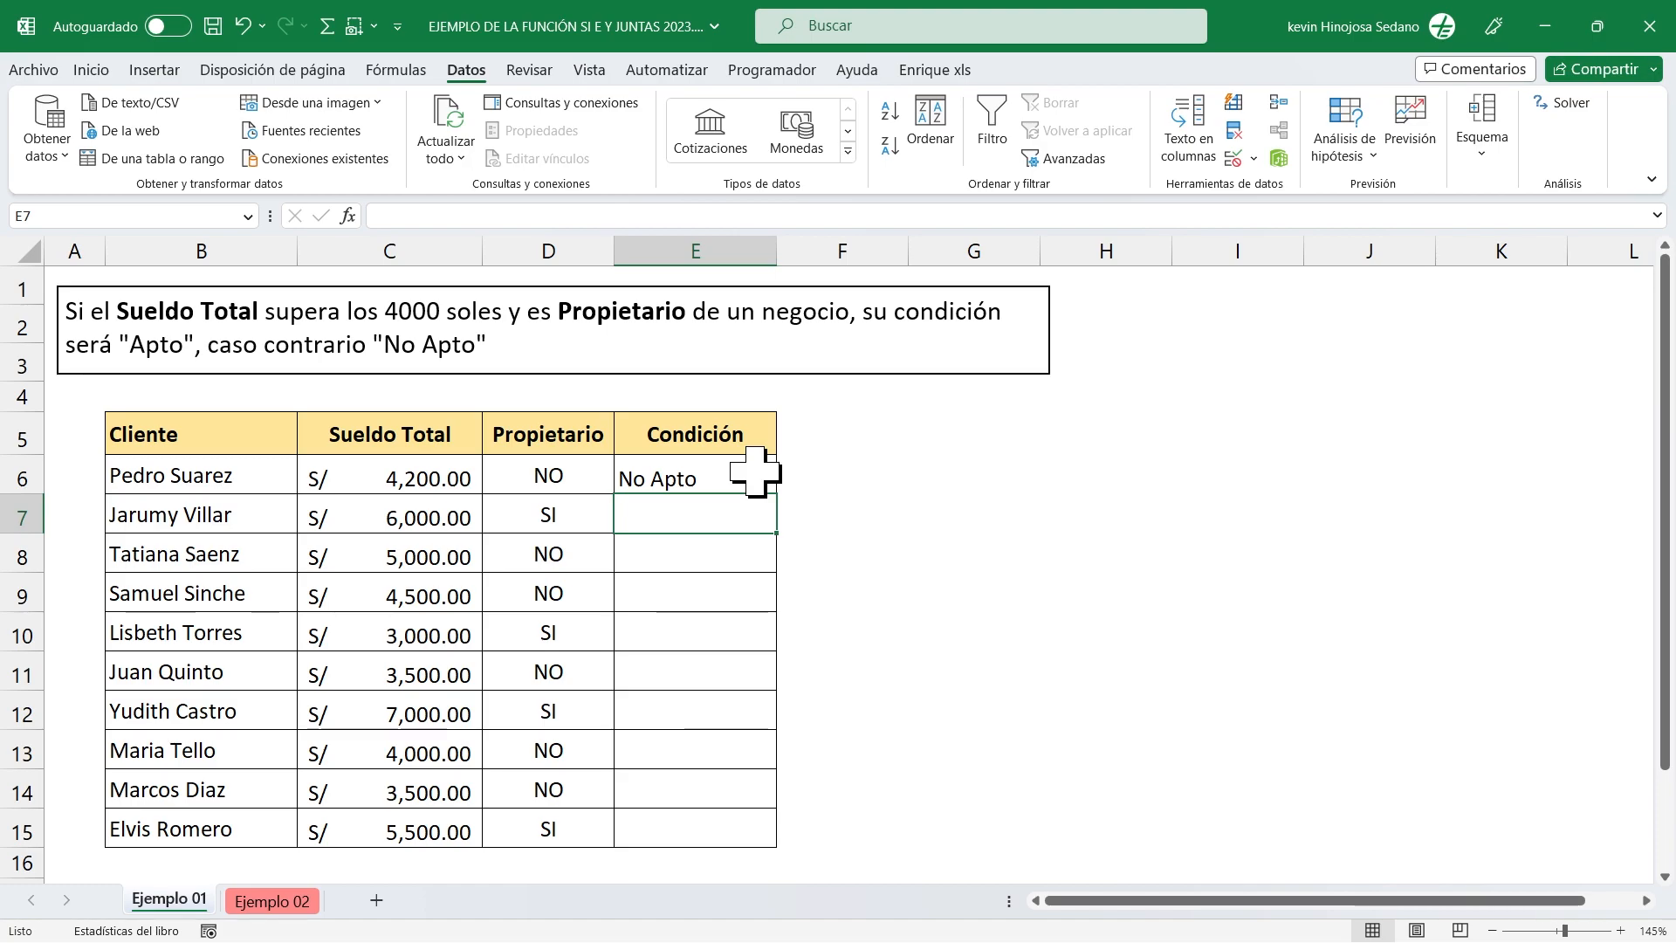
click(727, 474)
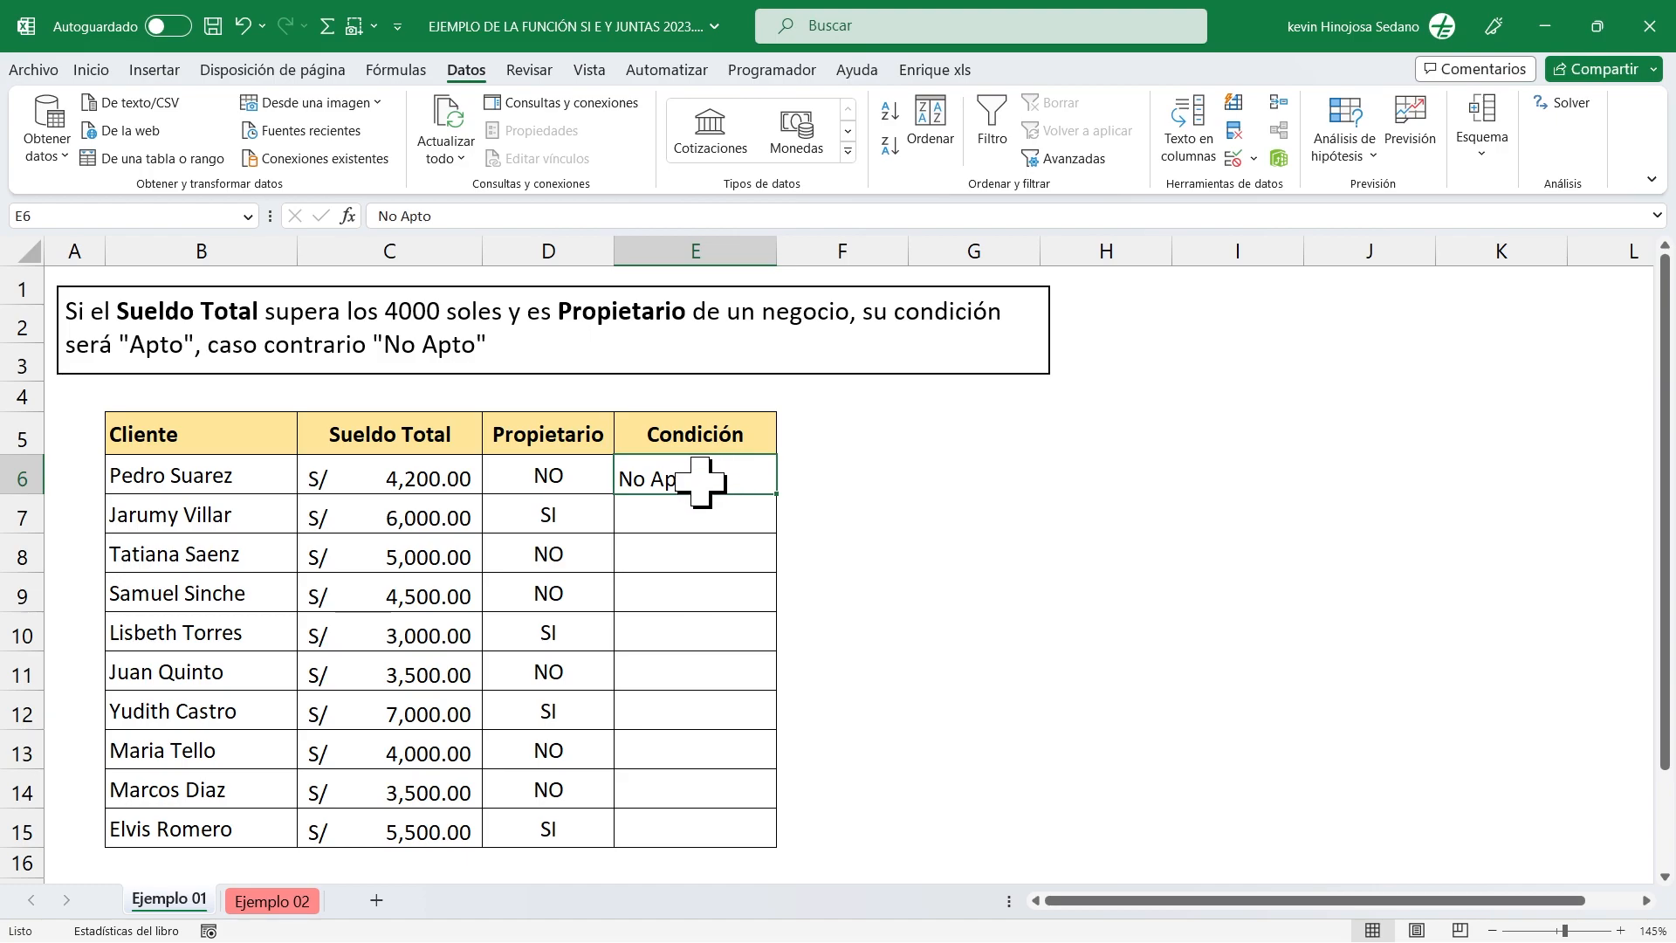
key(Delete)
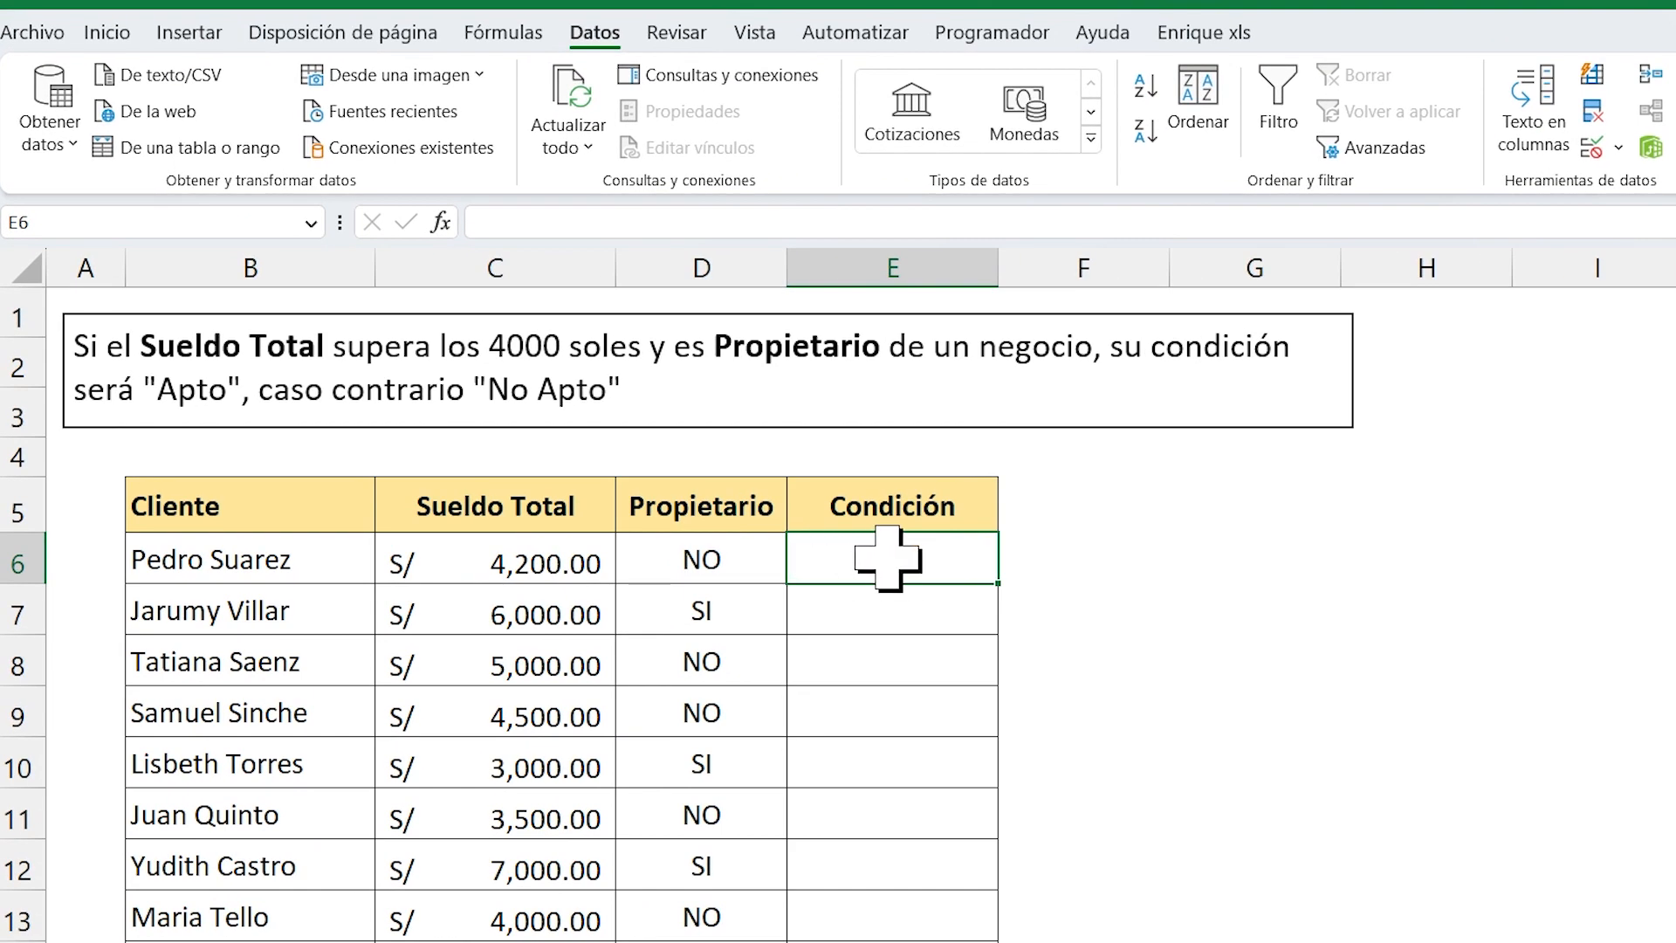
Begin a formula in cell E6 with the SI function and nest the Y function as its logical test: =SI(Y(.
text(=)
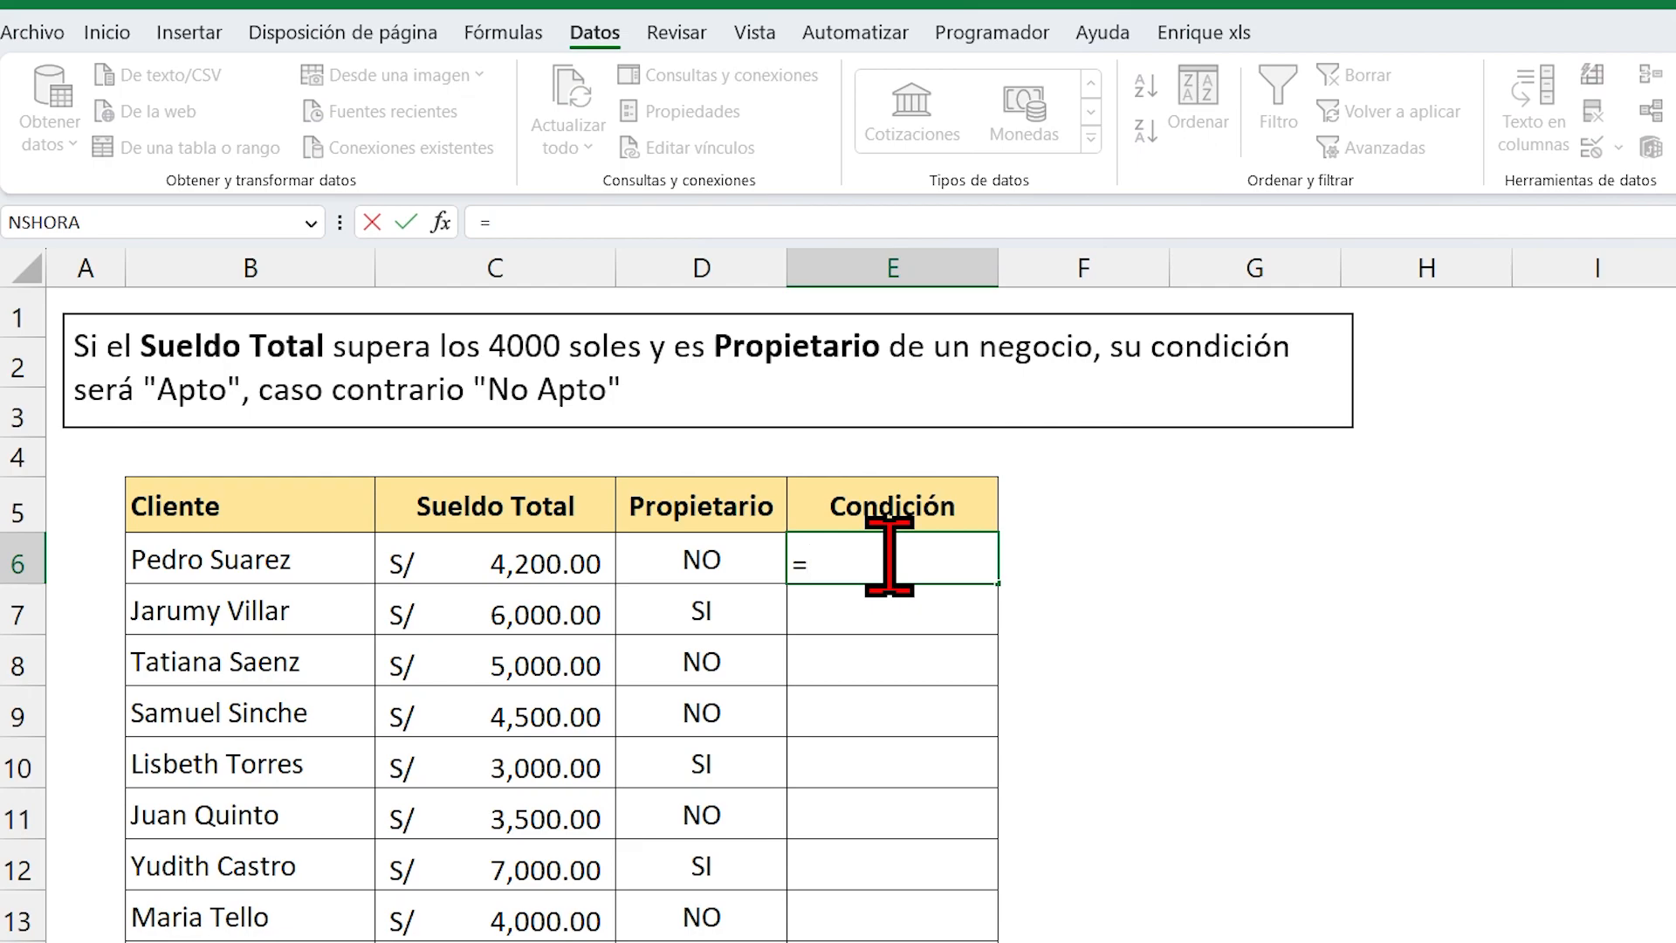
text(SI()
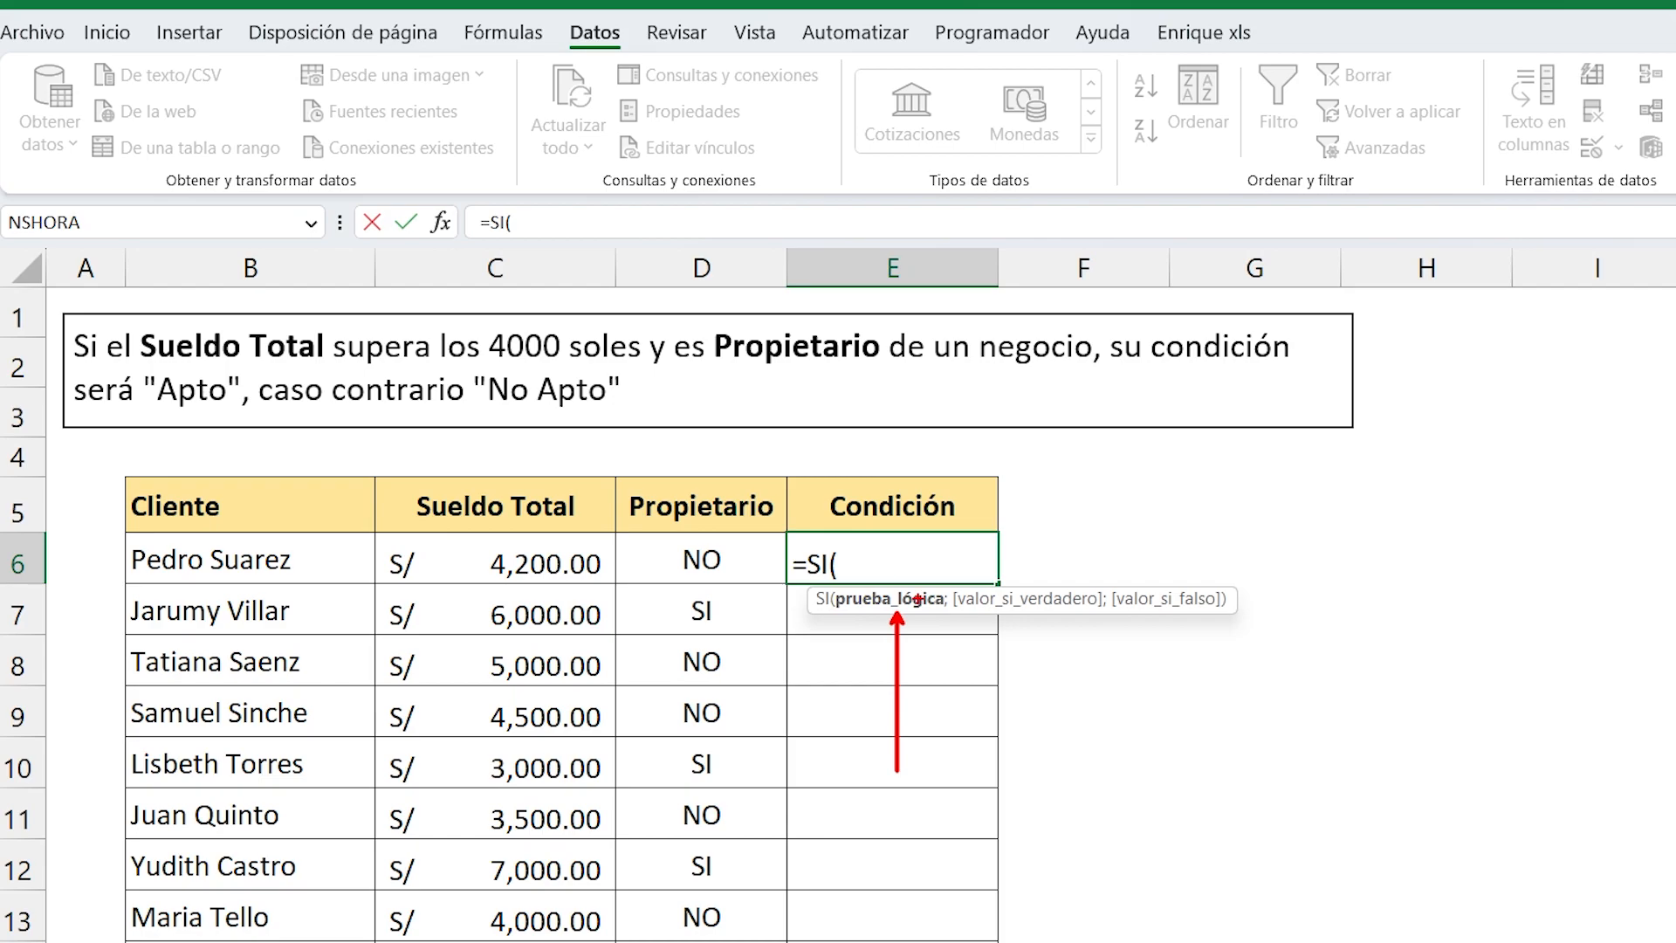
mouse_move(69, 314)
mouse_down()
mouse_move(150, 362)
mouse_move(646, 376)
mouse_move(689, 206)
mouse_up()
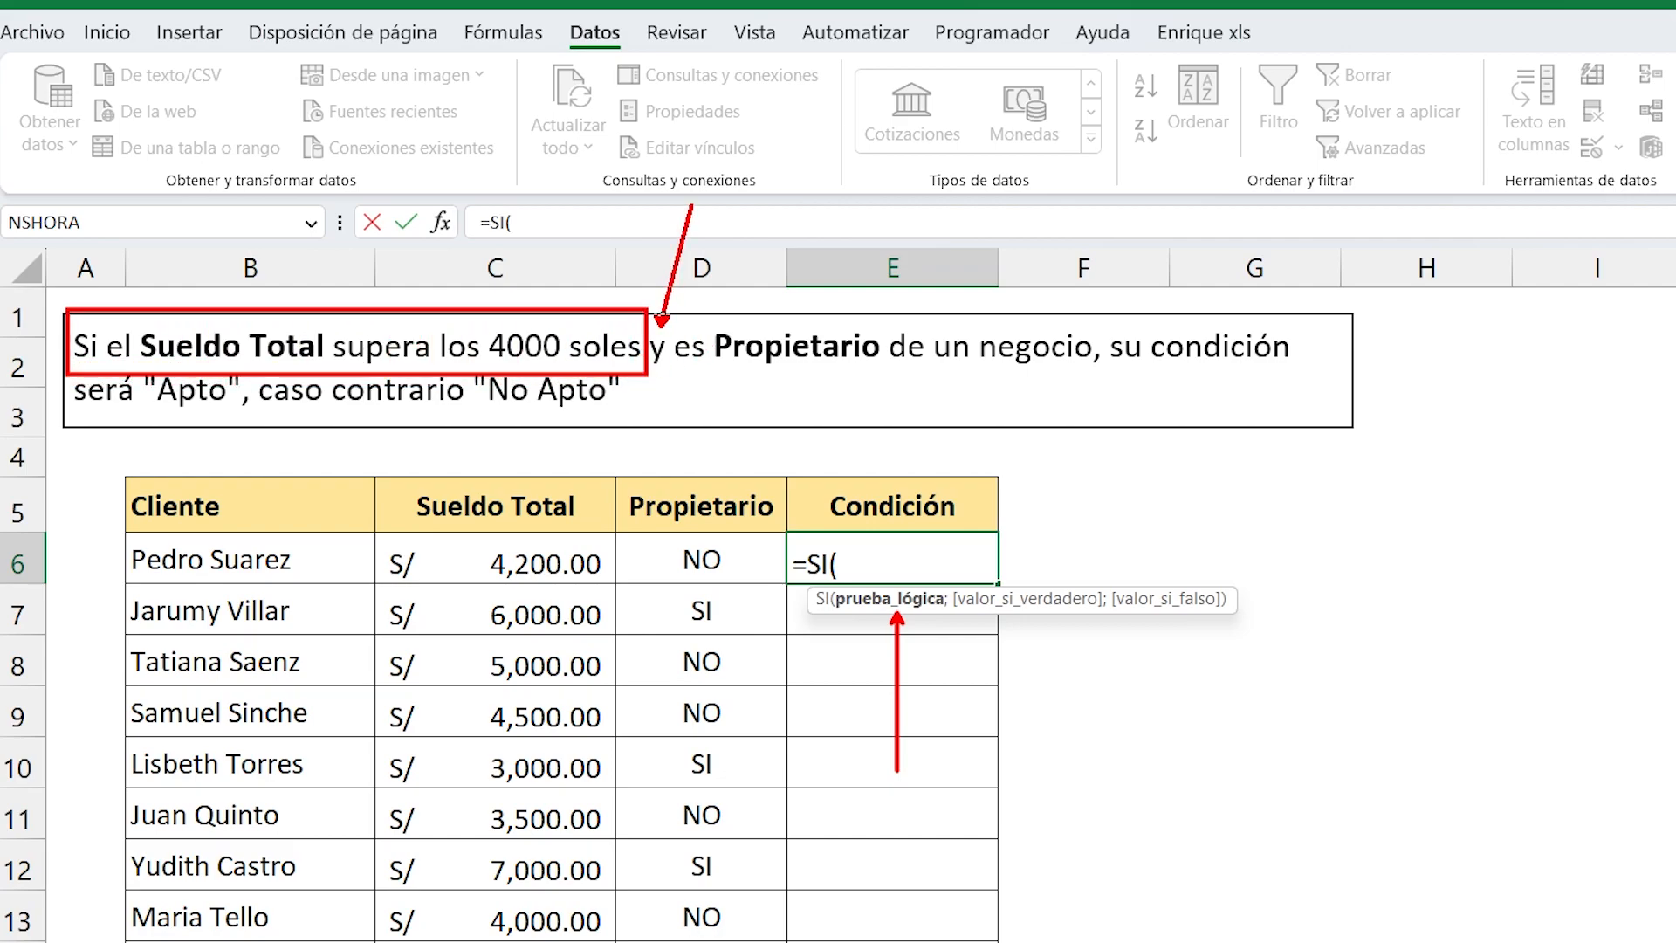
drag(703, 304, 1100, 369)
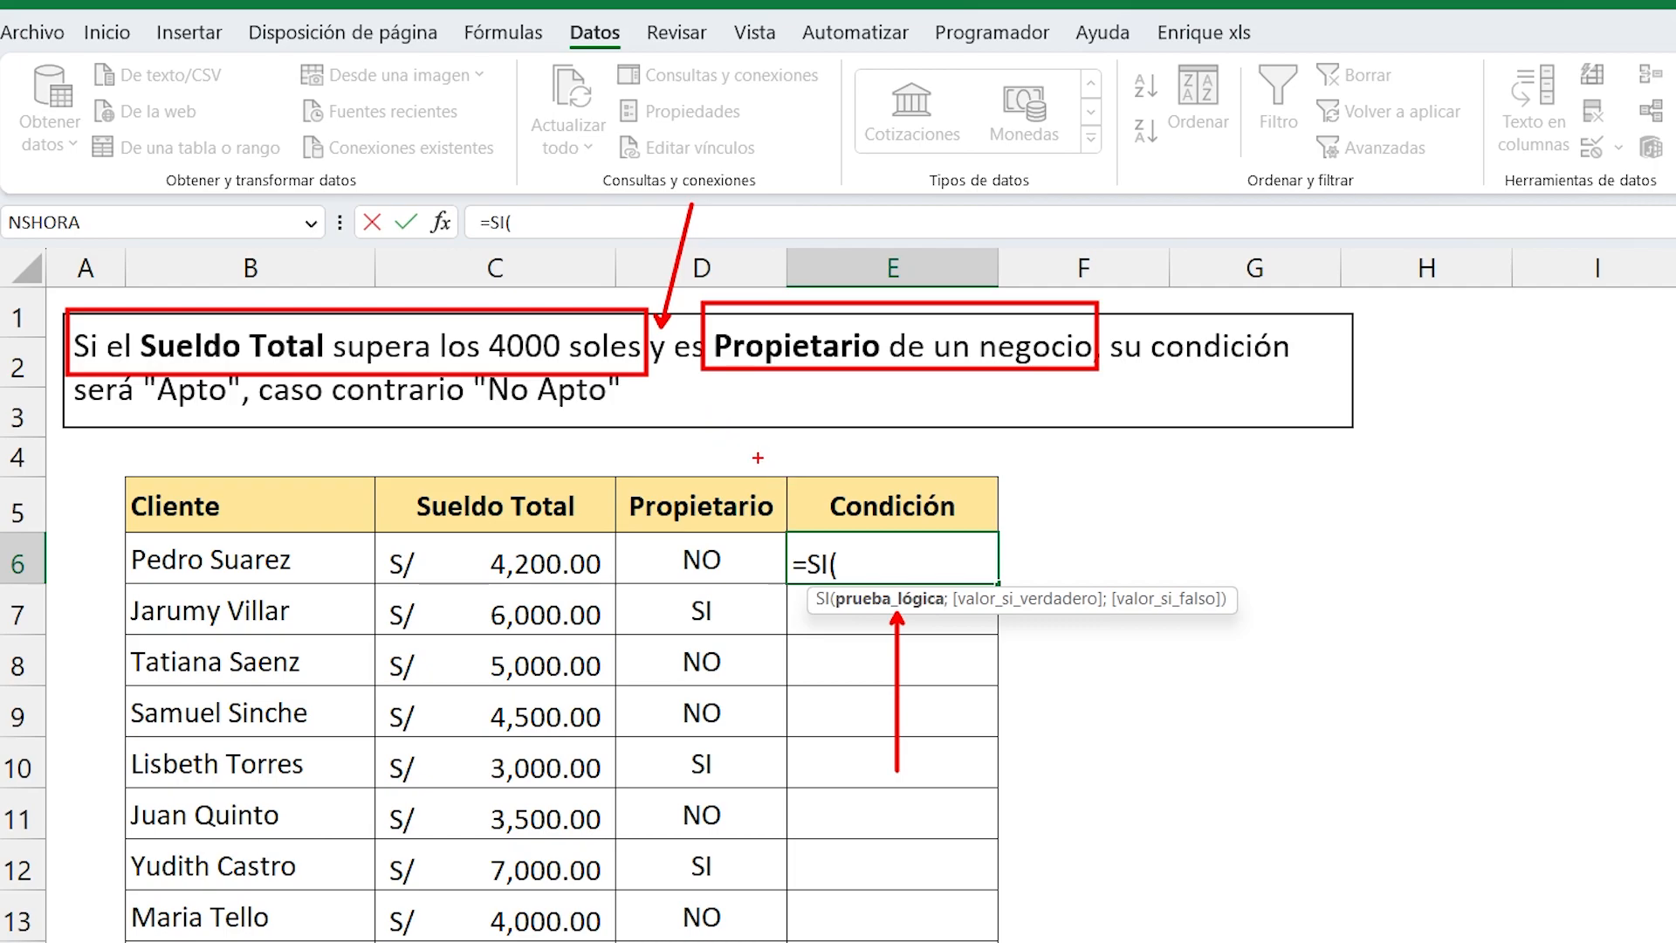
key(Escape)
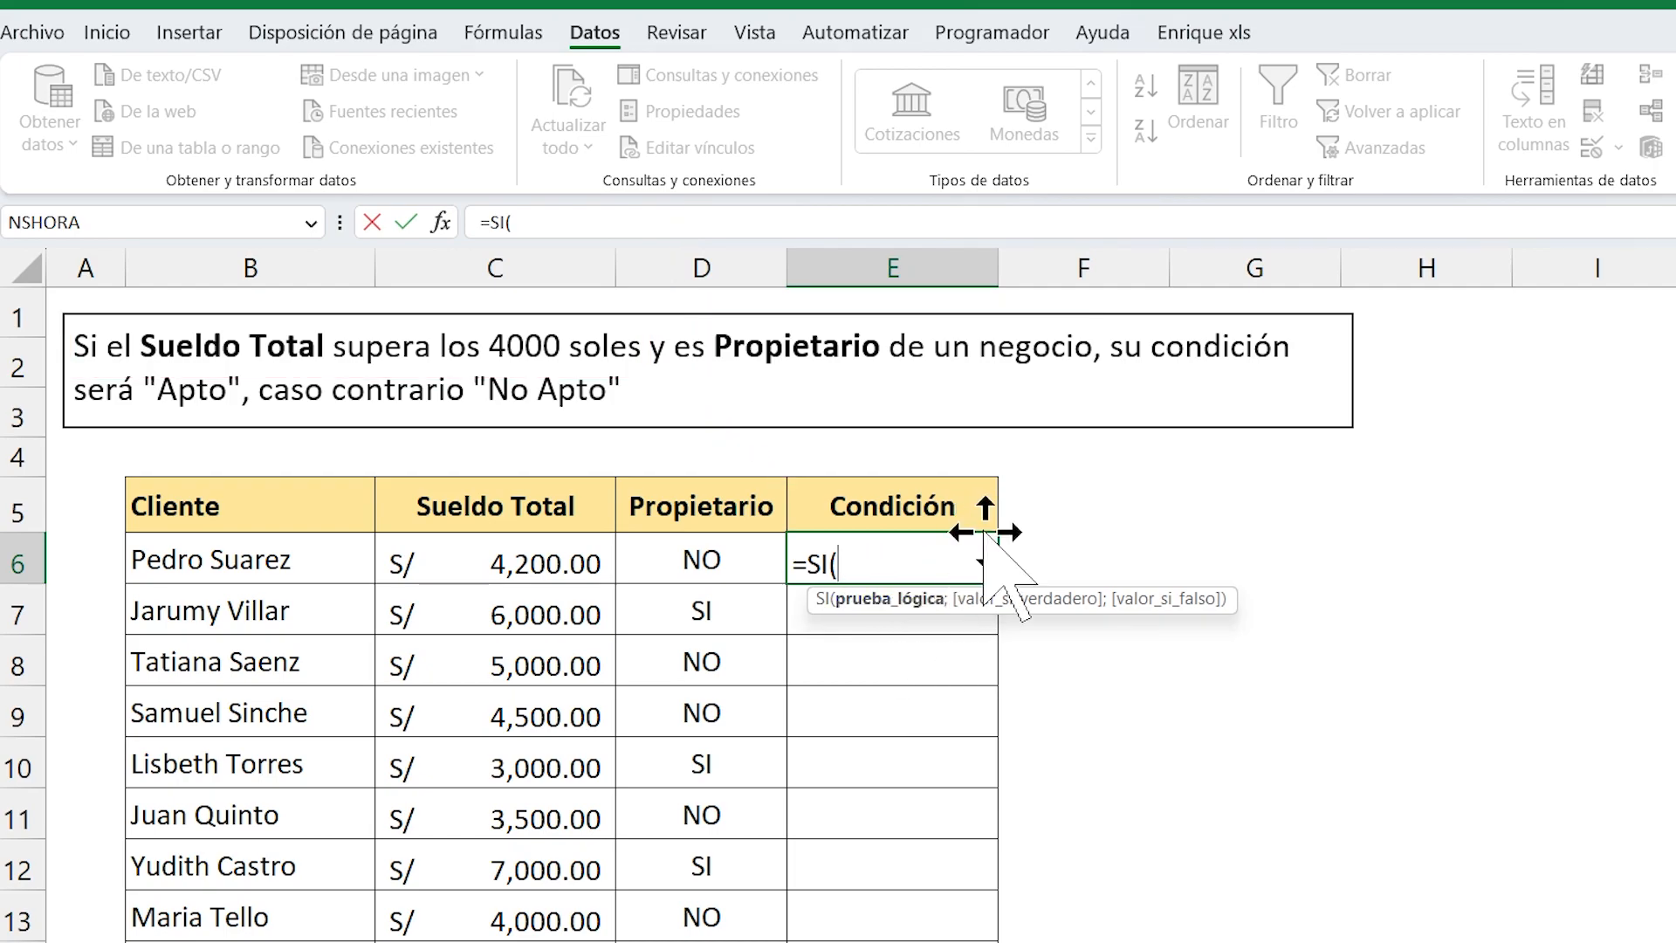
text(Y()
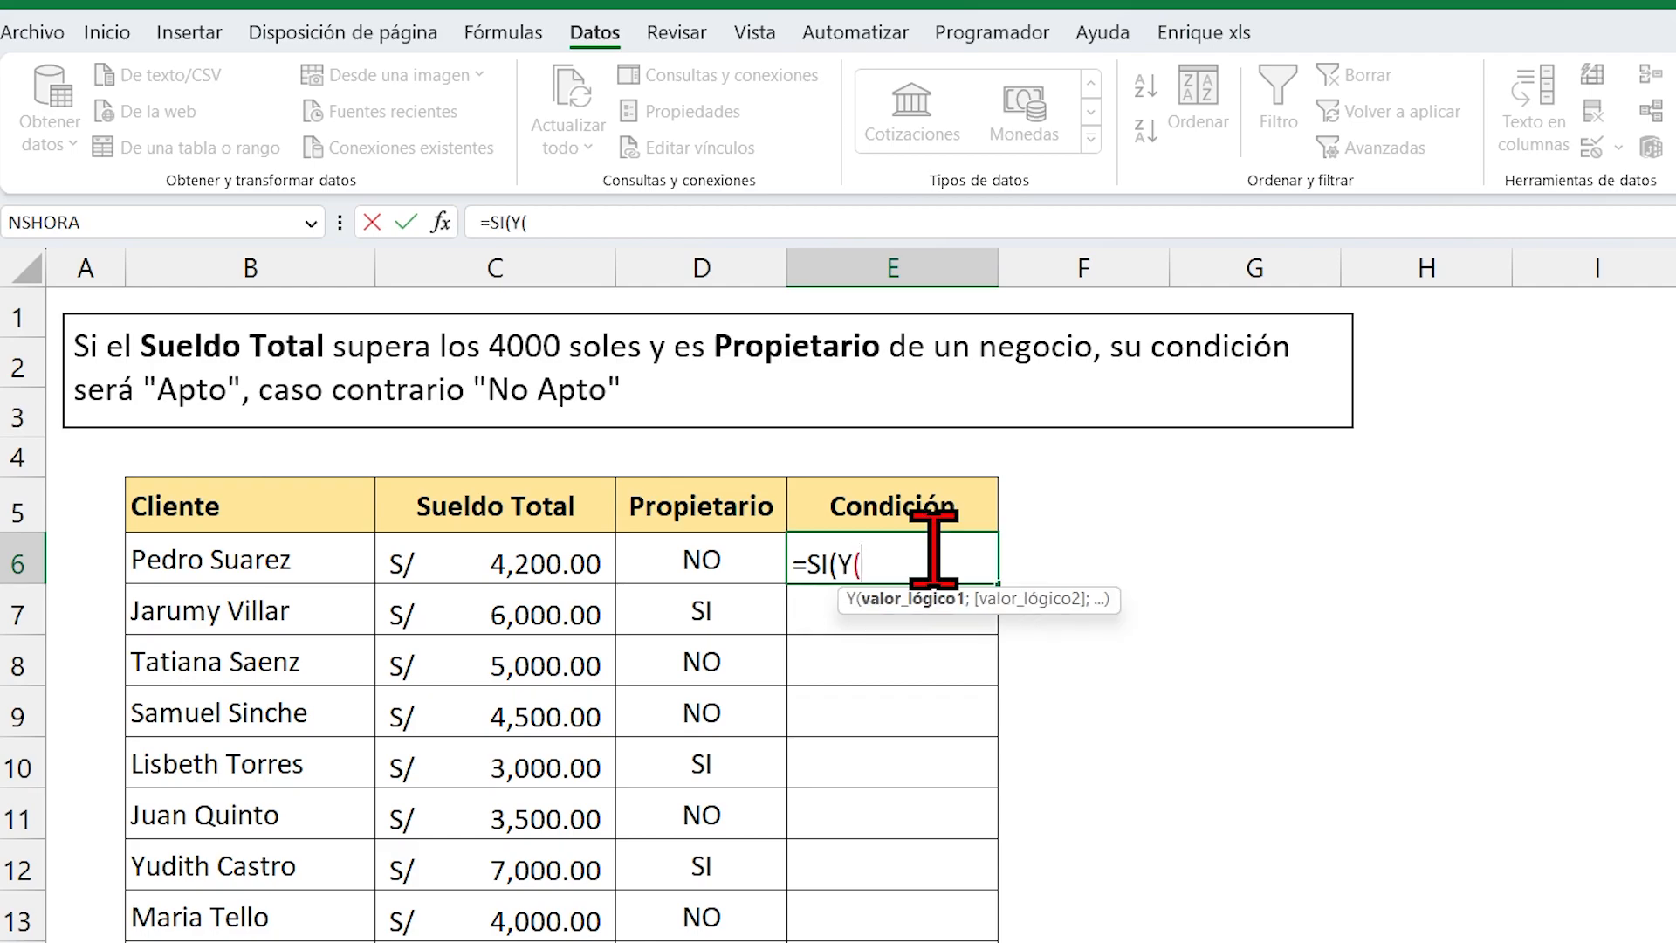
key(ctrl+2)
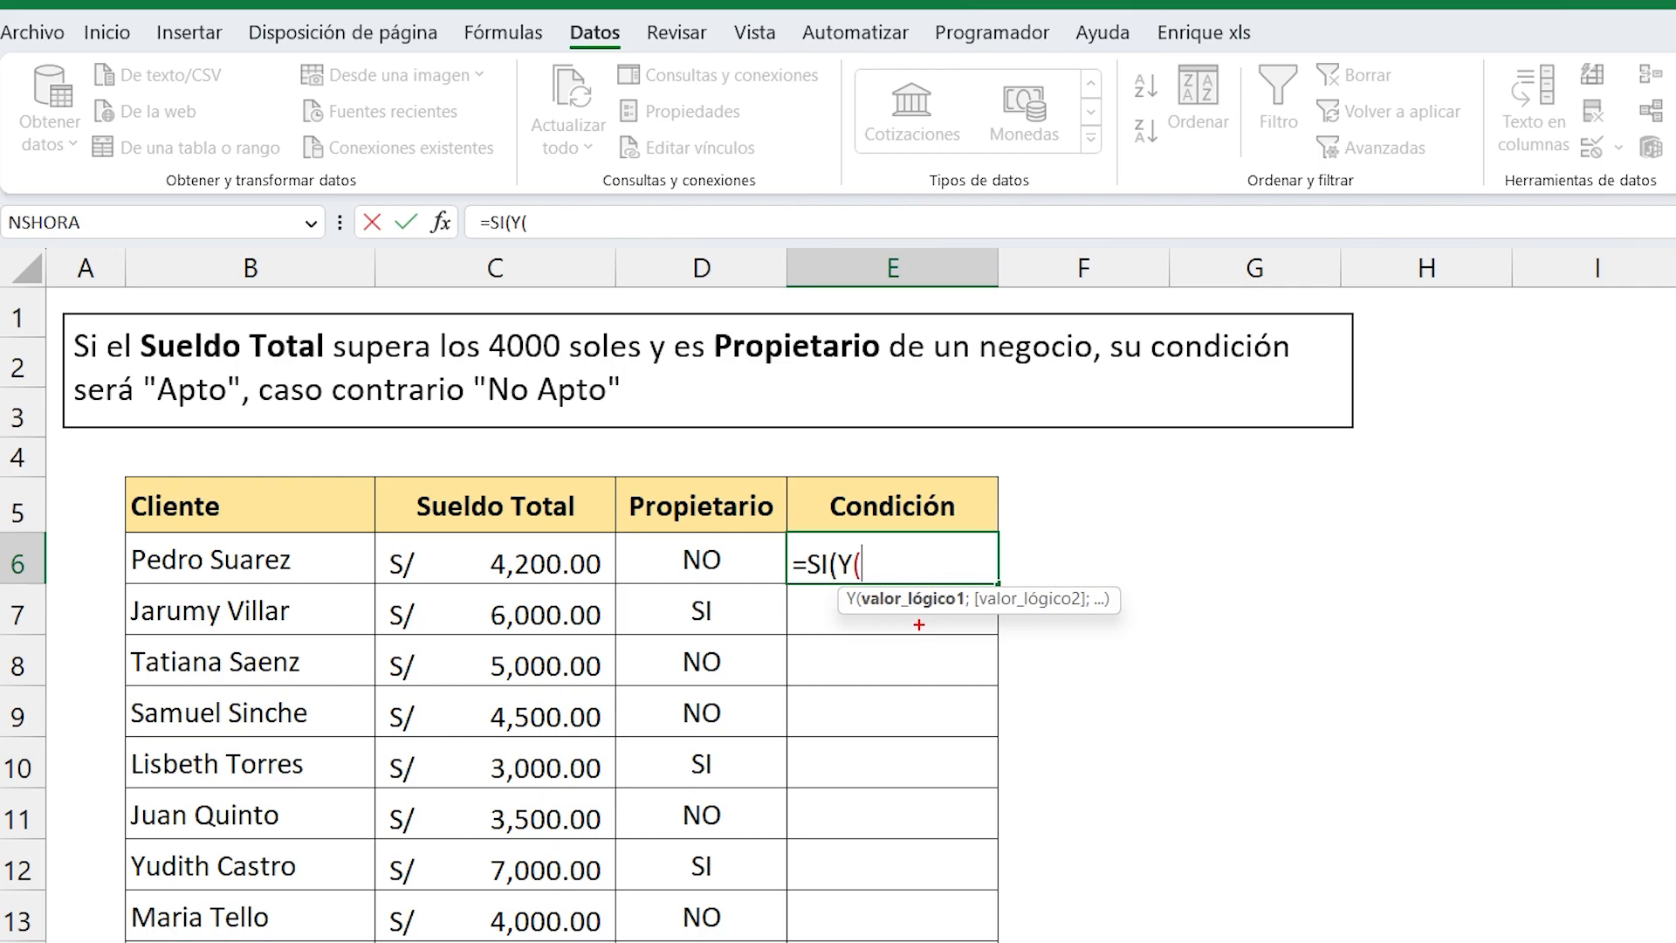
drag(917, 614, 918, 726)
drag(1052, 616, 1051, 720)
drag(1130, 615, 1129, 726)
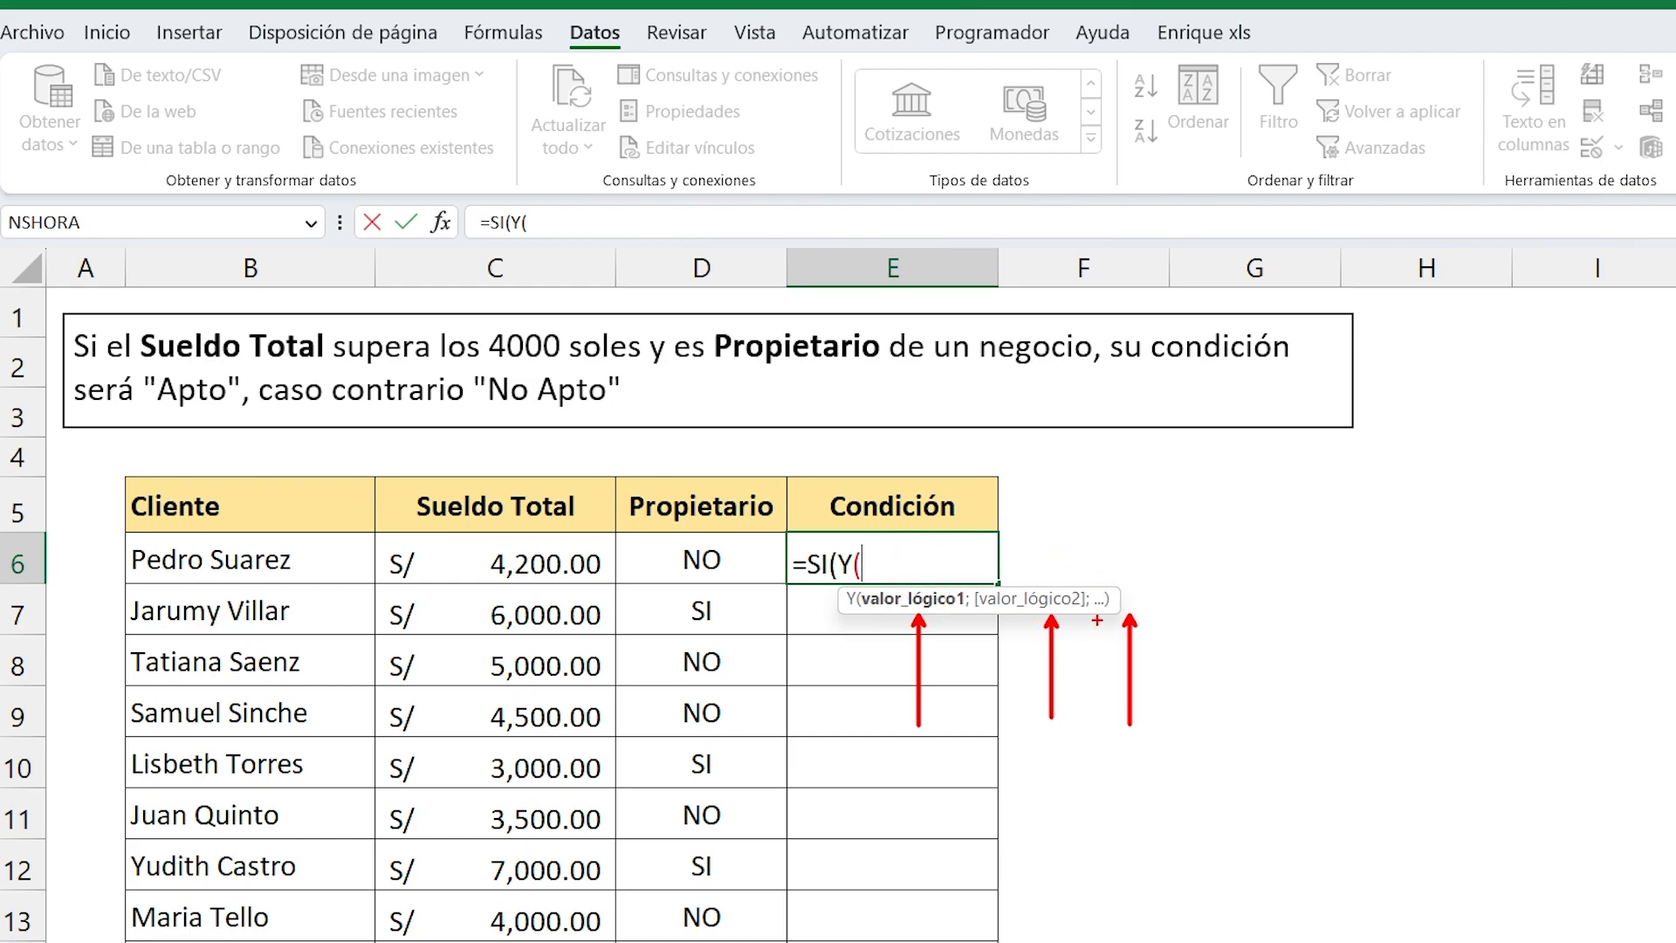
drag(139, 323, 563, 367)
drag(689, 307, 1090, 376)
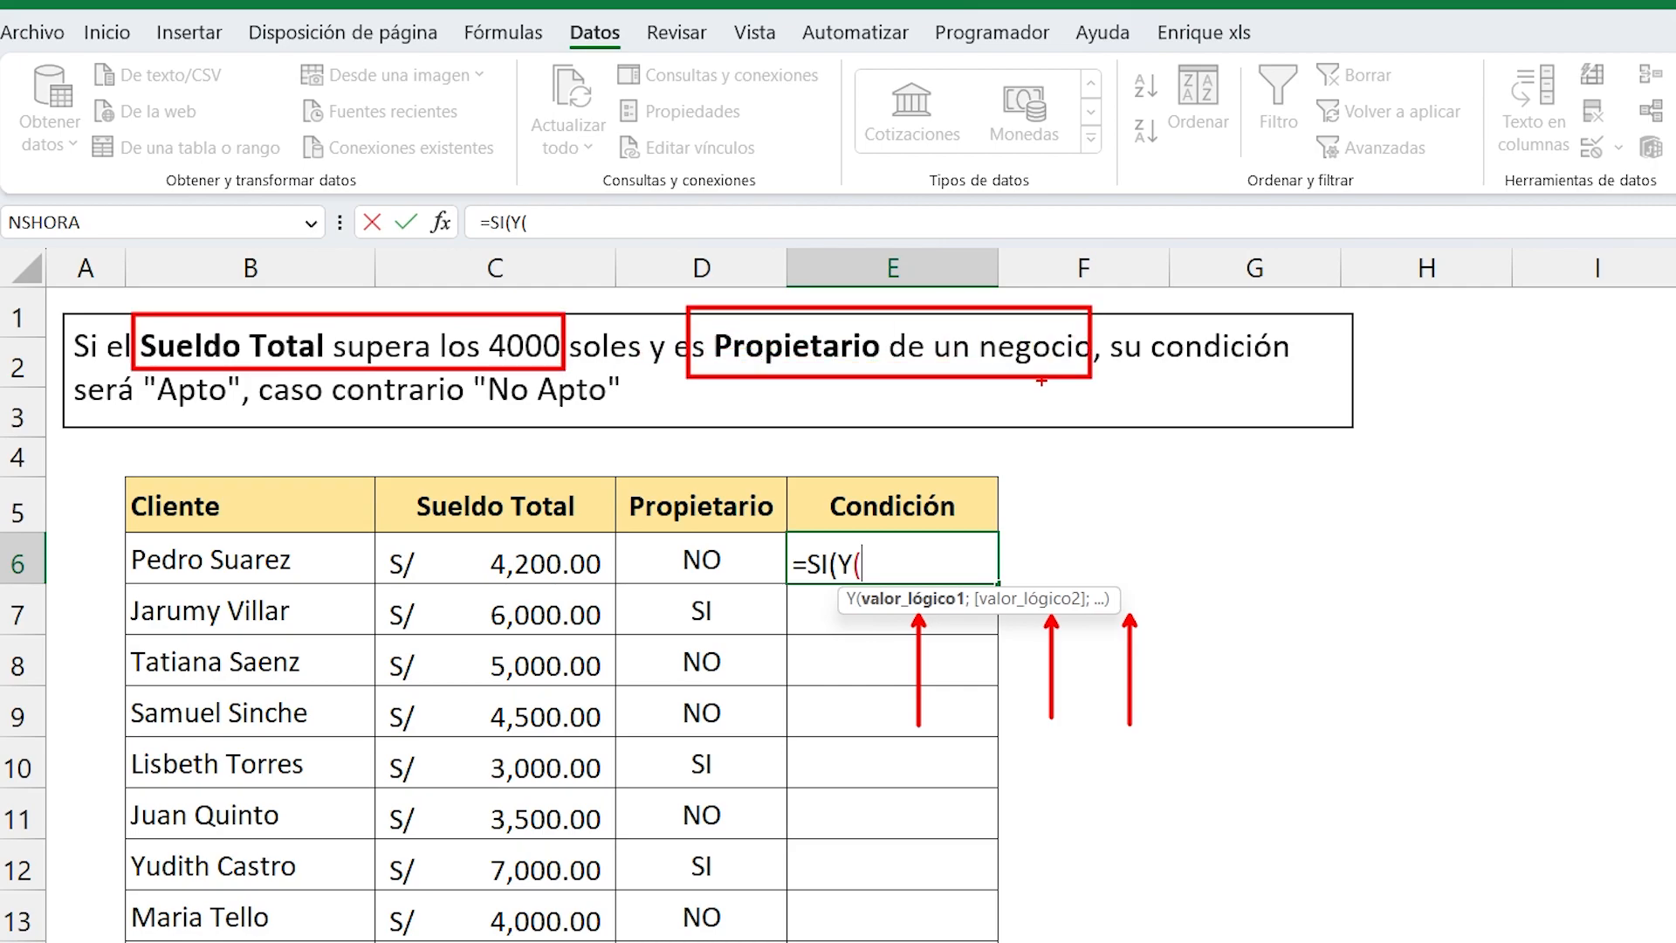
key(Escape)
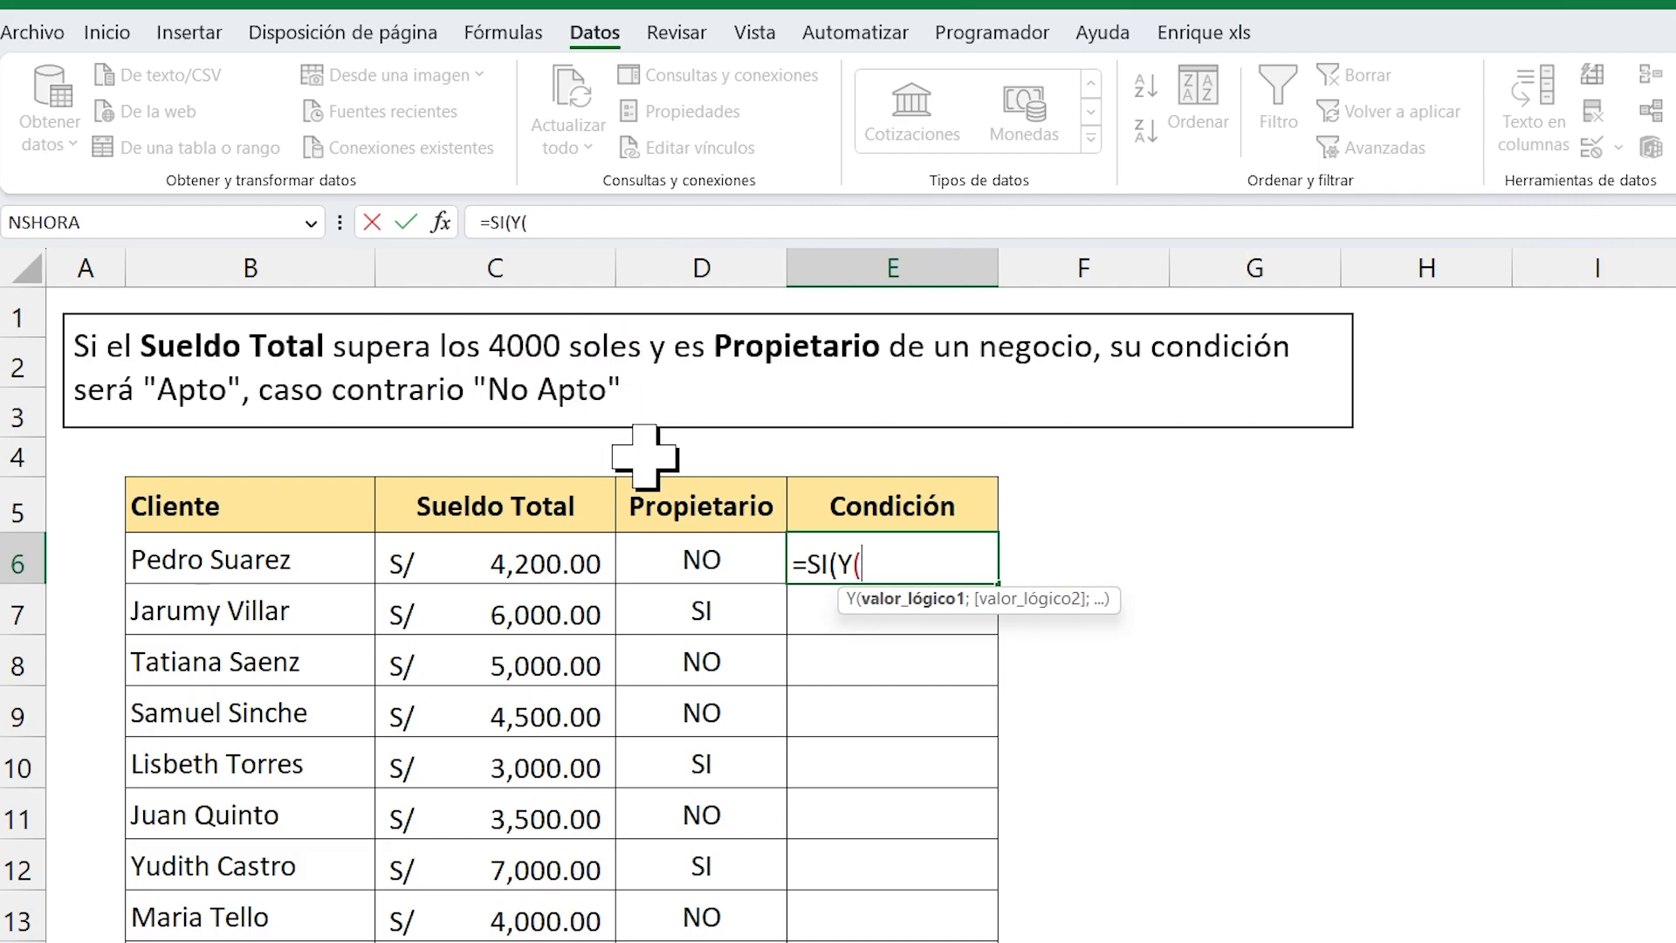
Add the salary criterion C6>4000 as the first logical value of the Y function, followed by a semicolon separator.
click(459, 547)
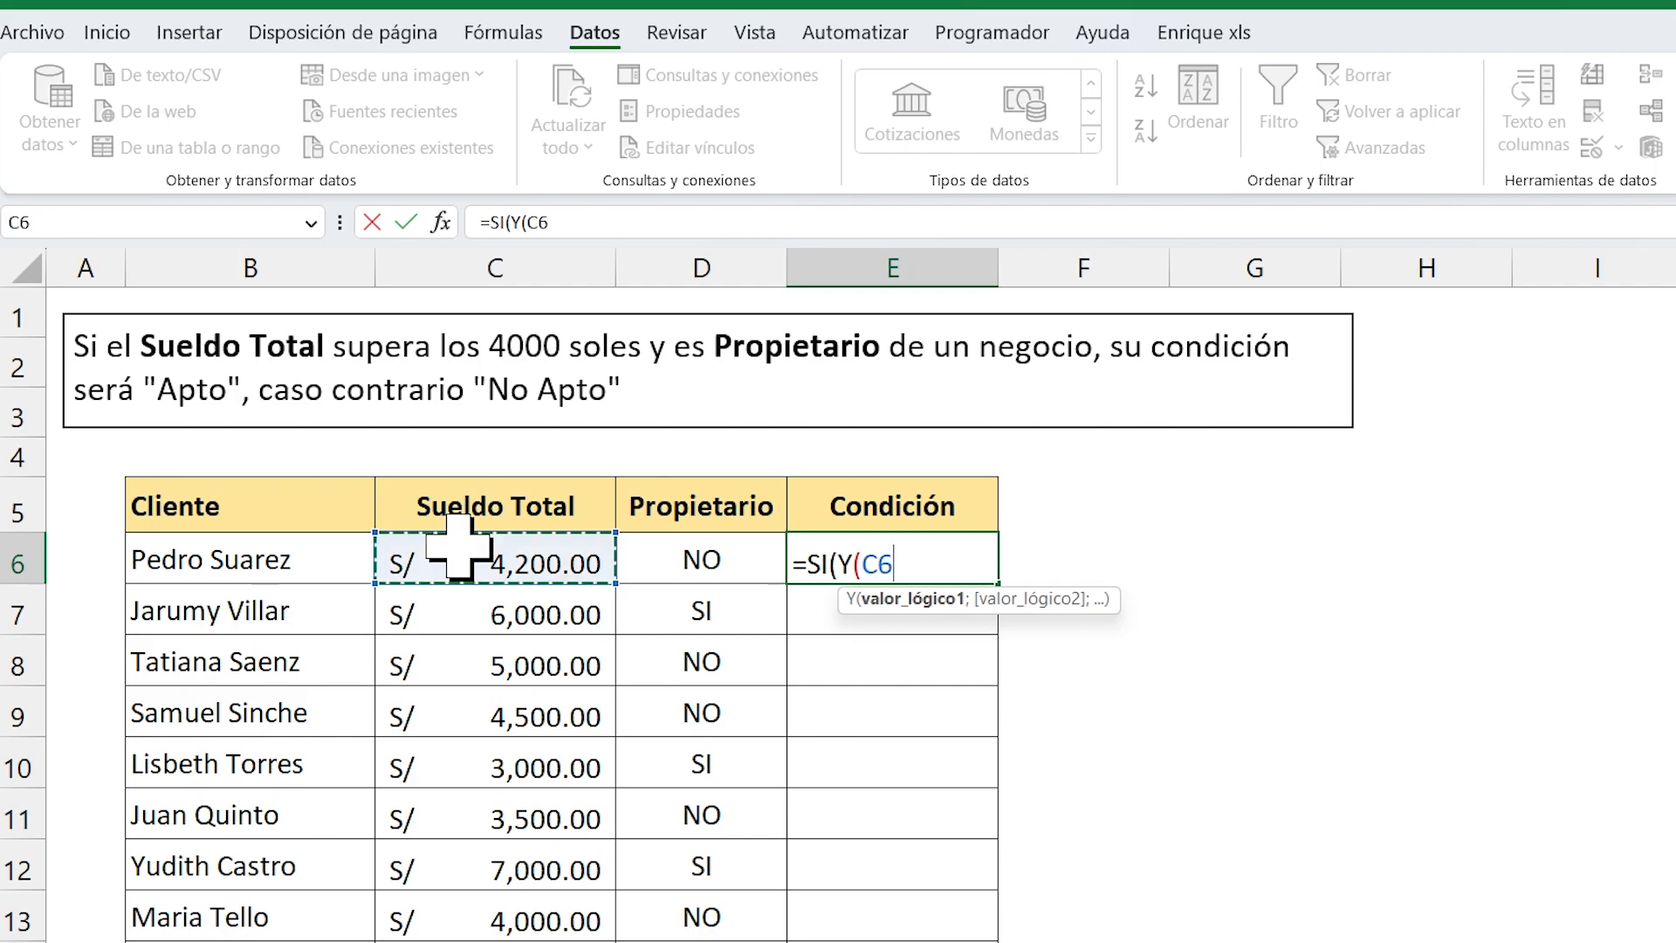
text(>40000)
key(BackSpace)
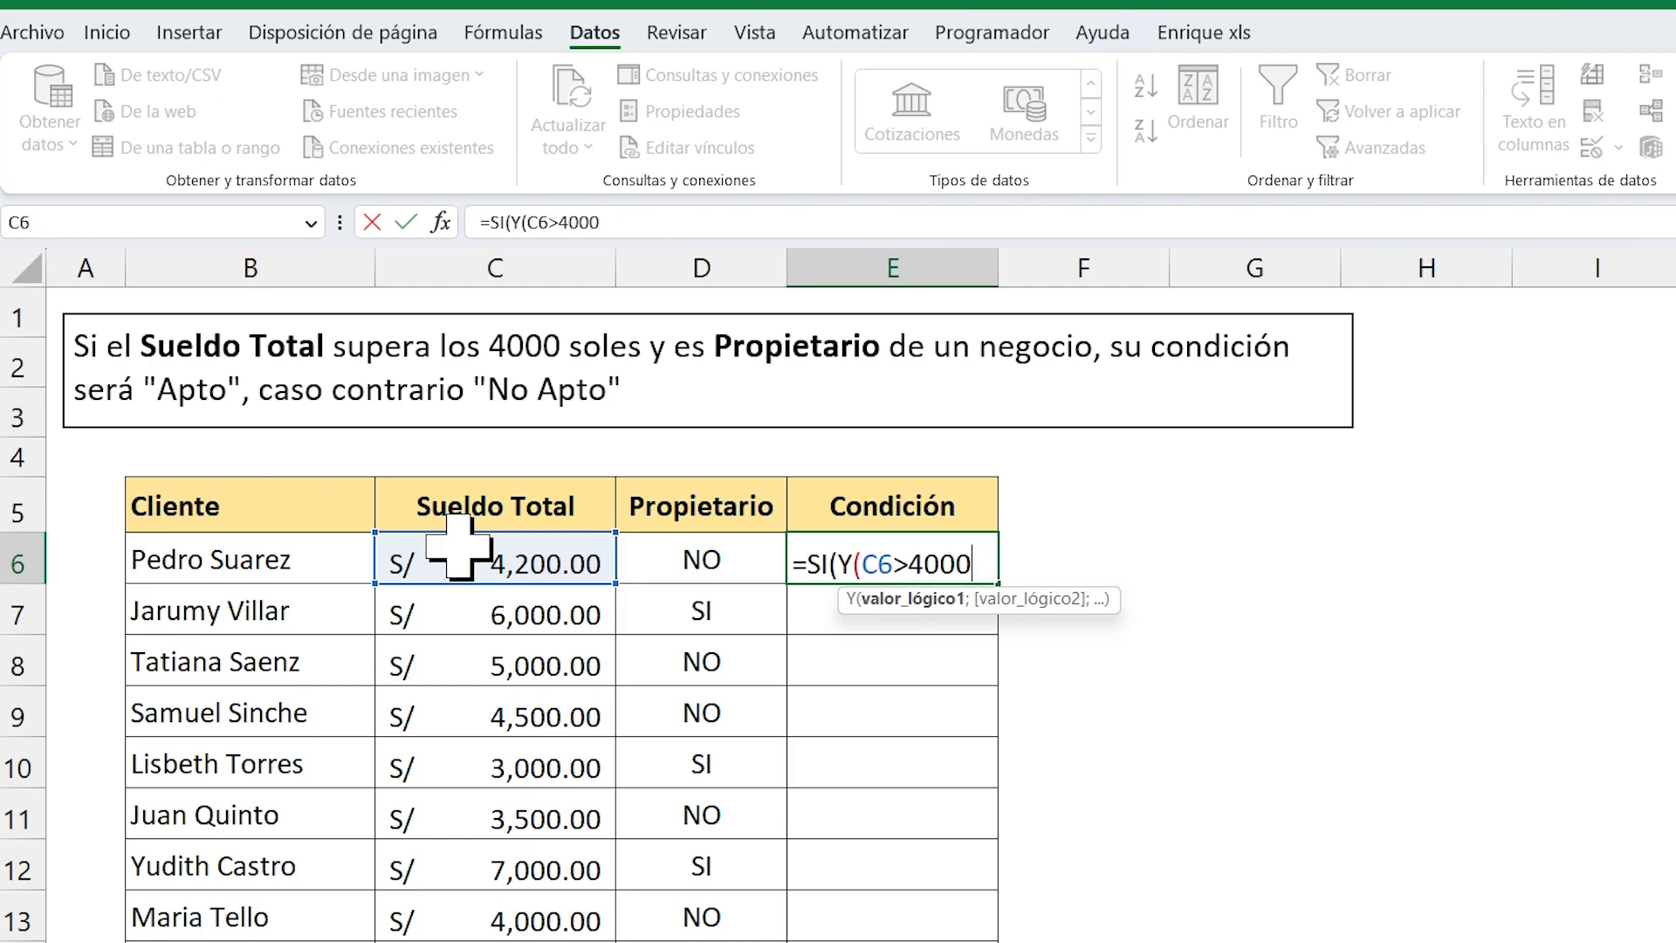
text(;)
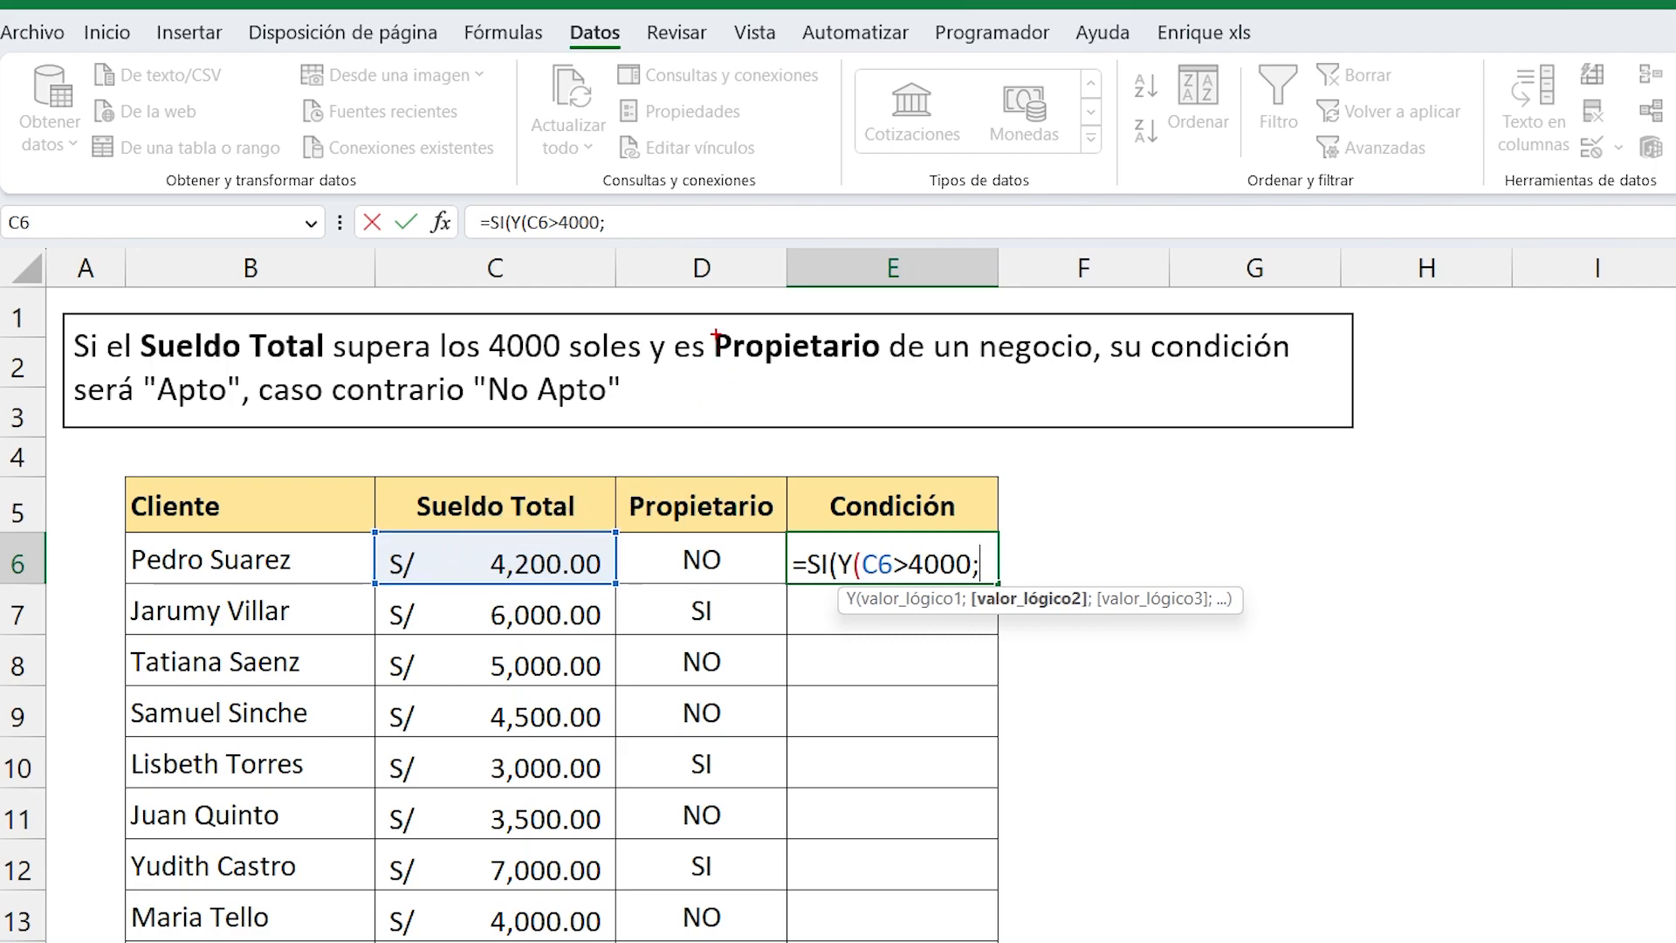
Add the ownership criterion D6="SI" as the second logical value and close the Y function.
mouse_move(707, 306)
mouse_down()
mouse_move(991, 393)
mouse_move(1160, 398)
mouse_move(1105, 384)
mouse_up()
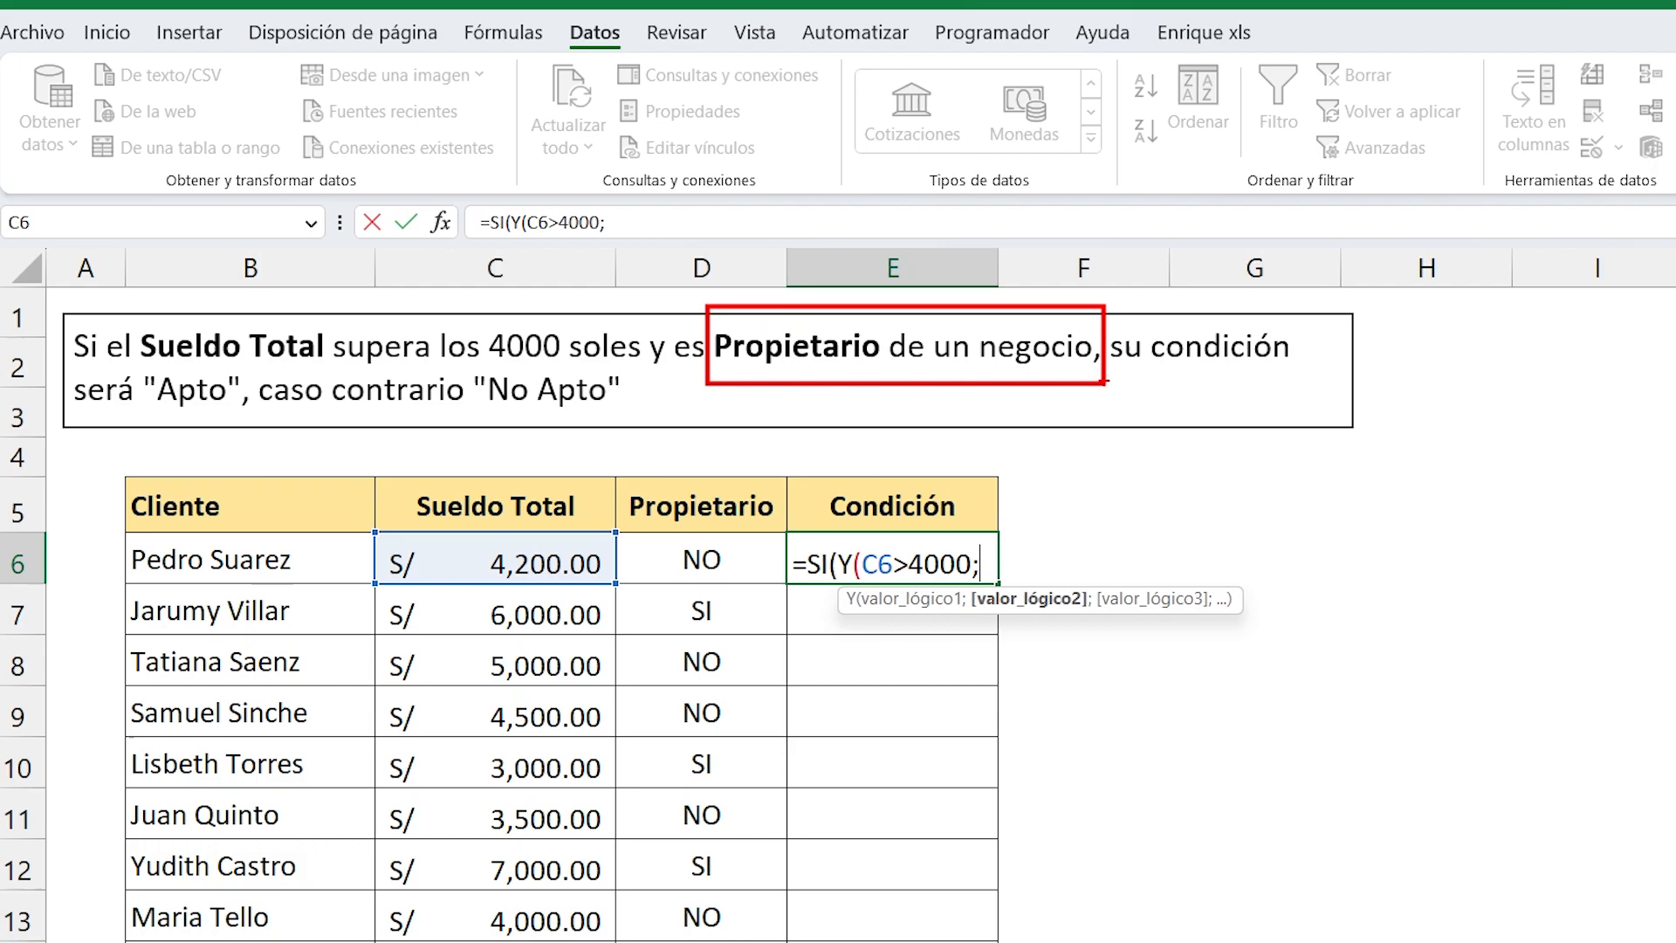
key(Escape)
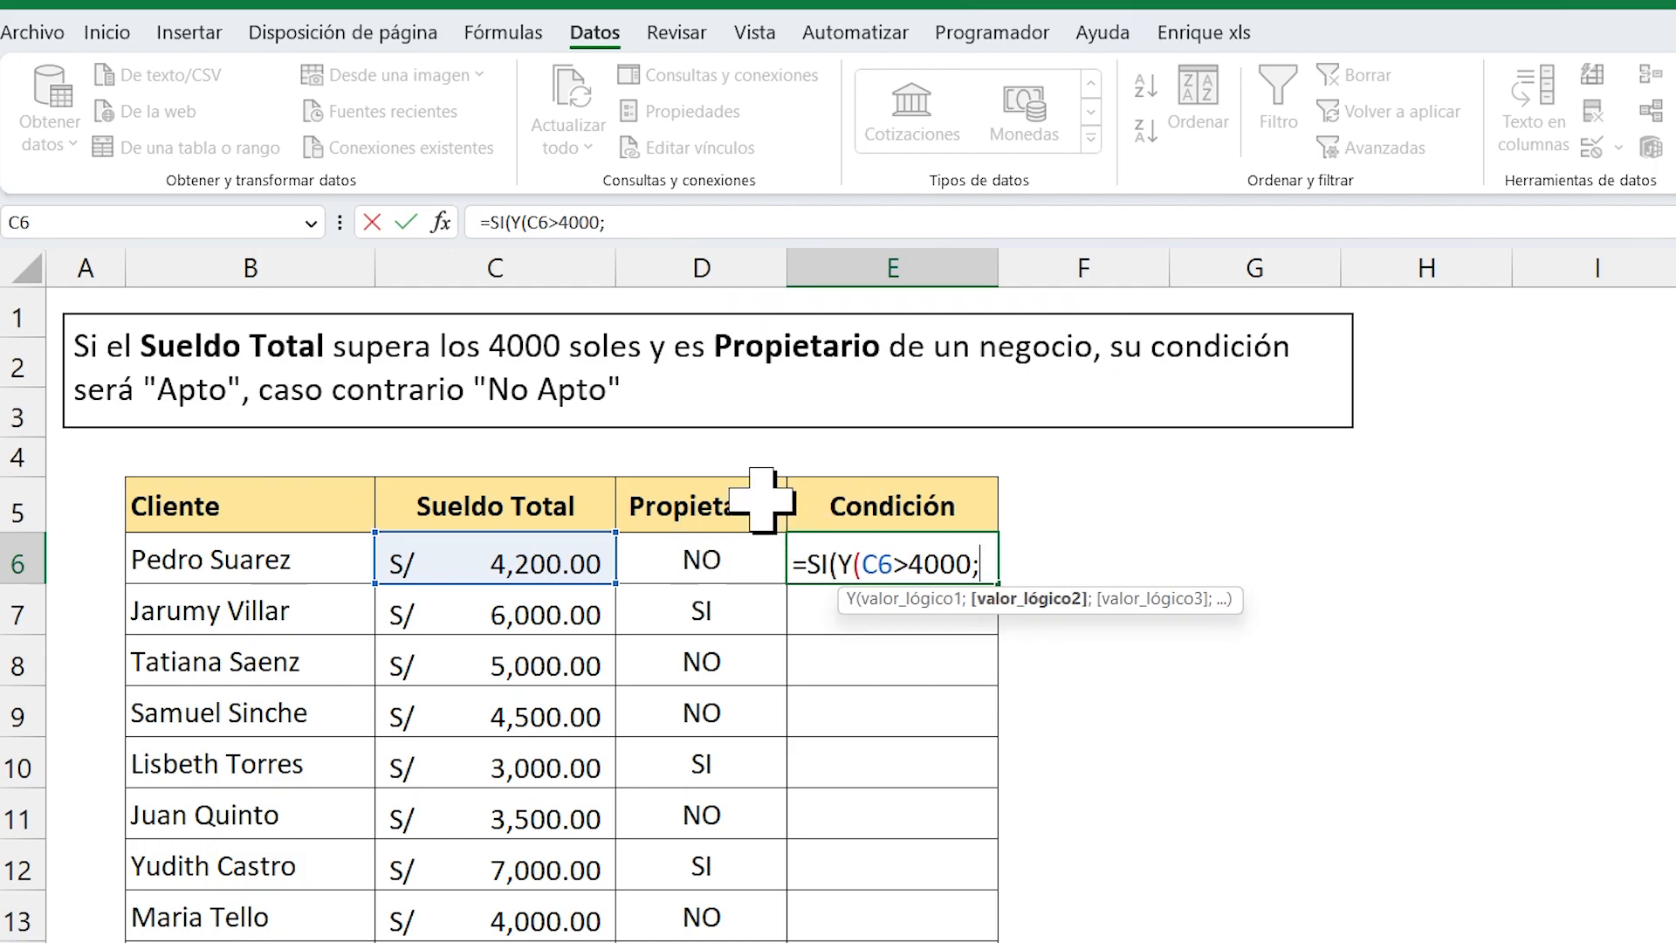
click(656, 558)
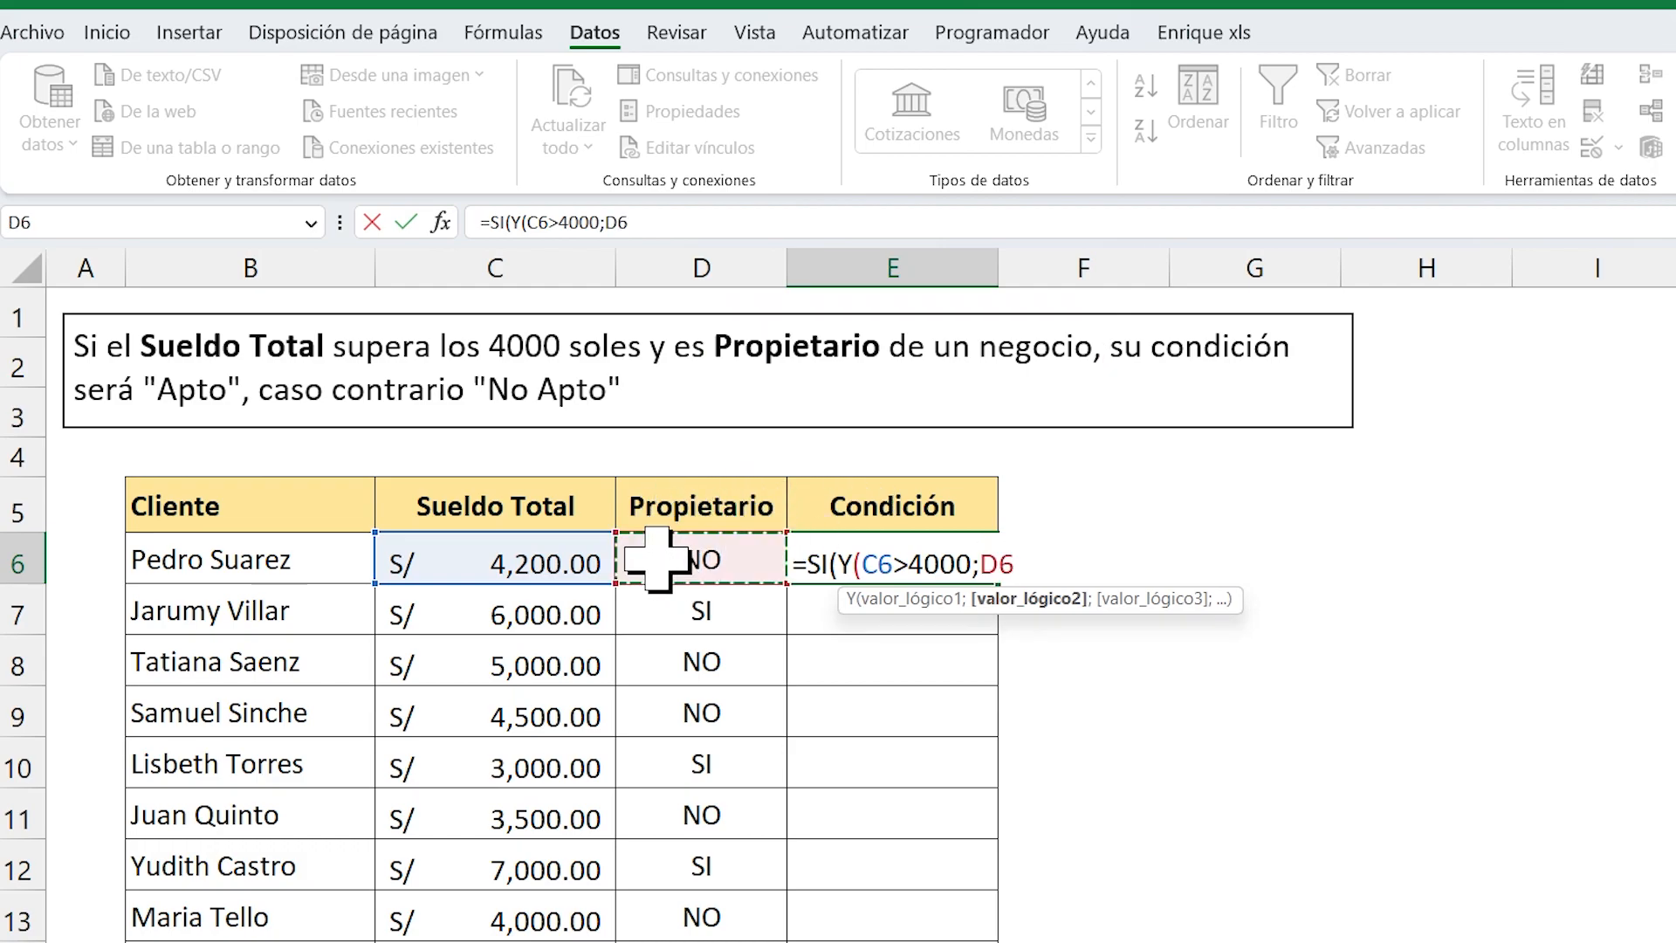
text(="SI")
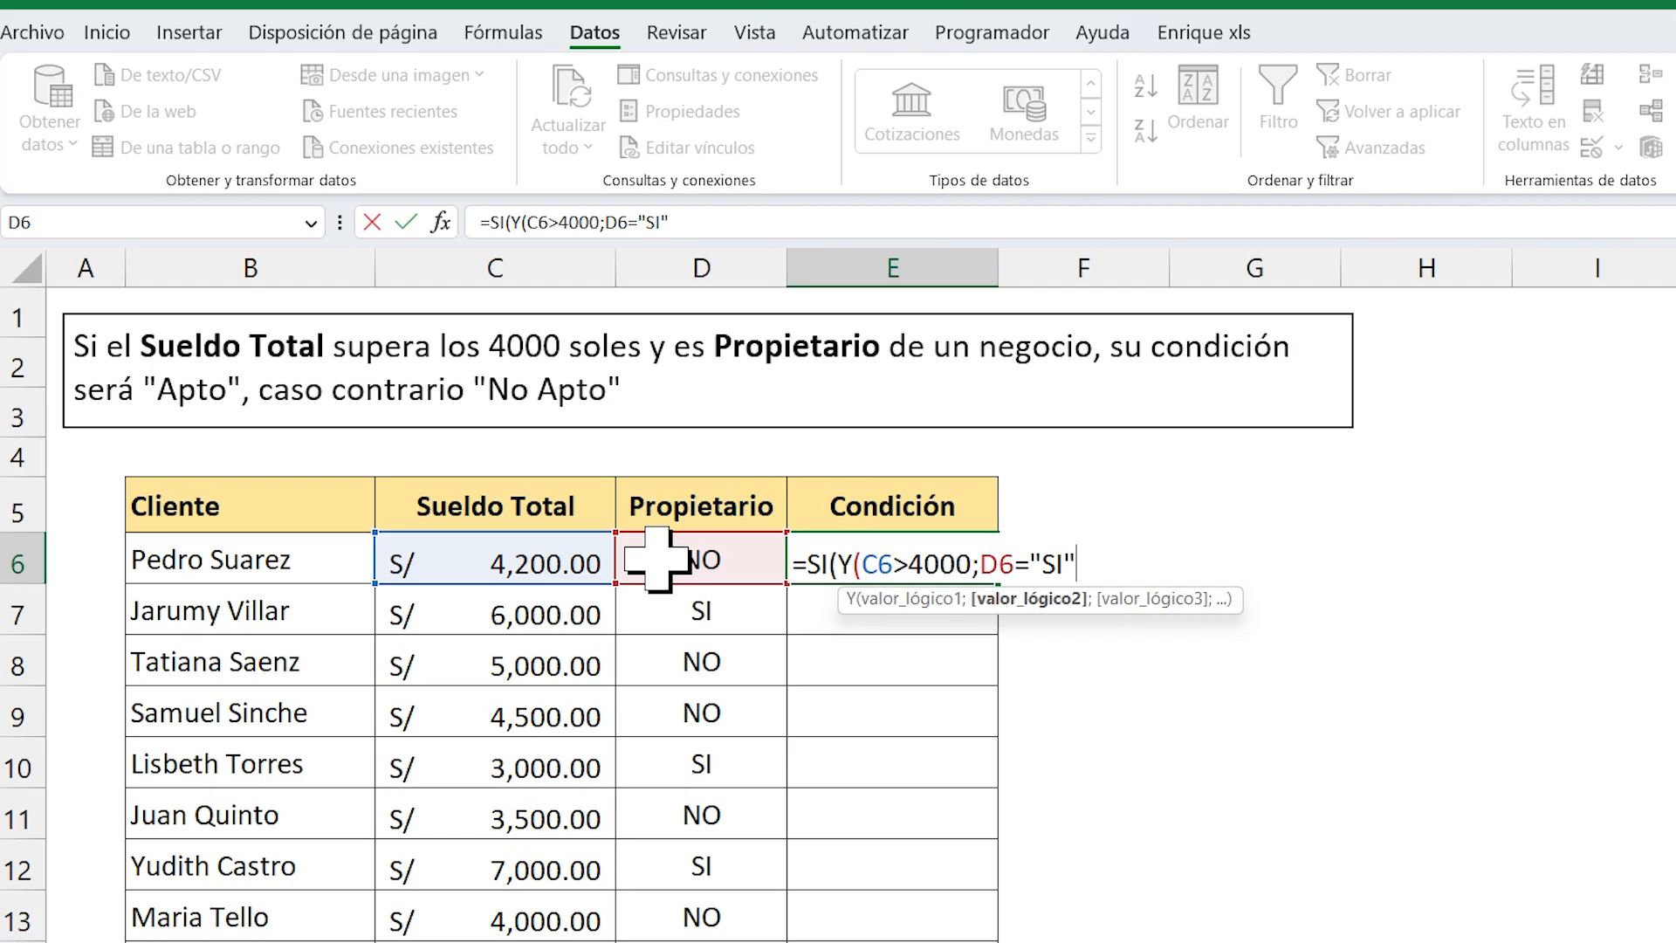
text())
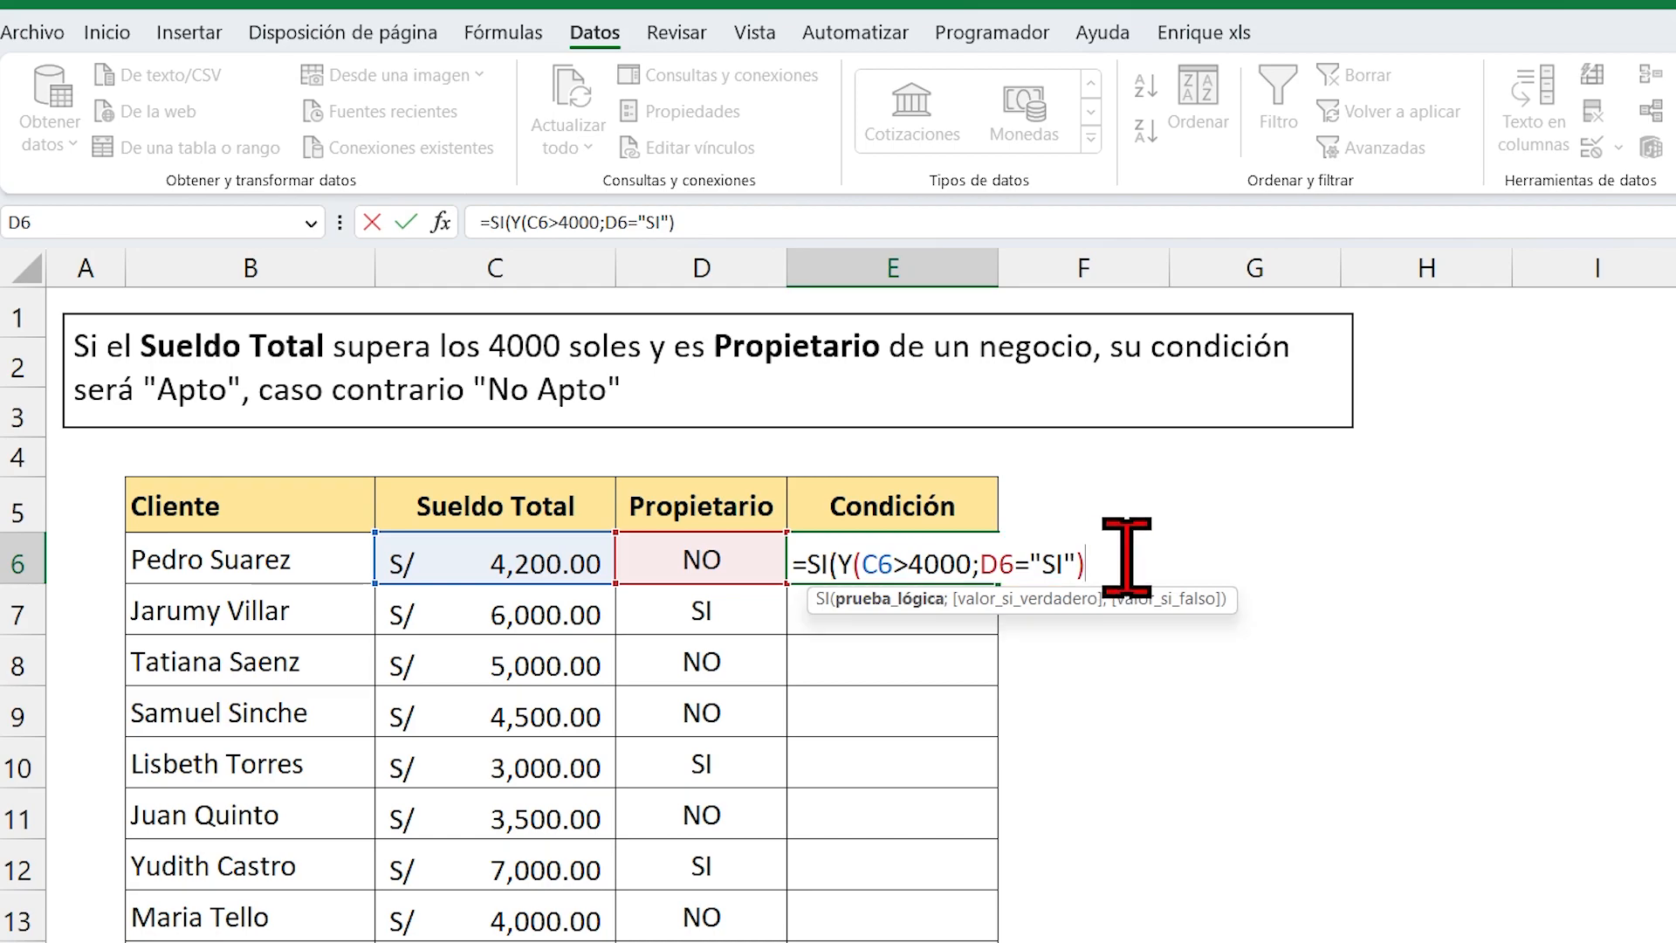
Give the SI function "Apto" as its value if true, with semicolon separators before and after it.
text(;)
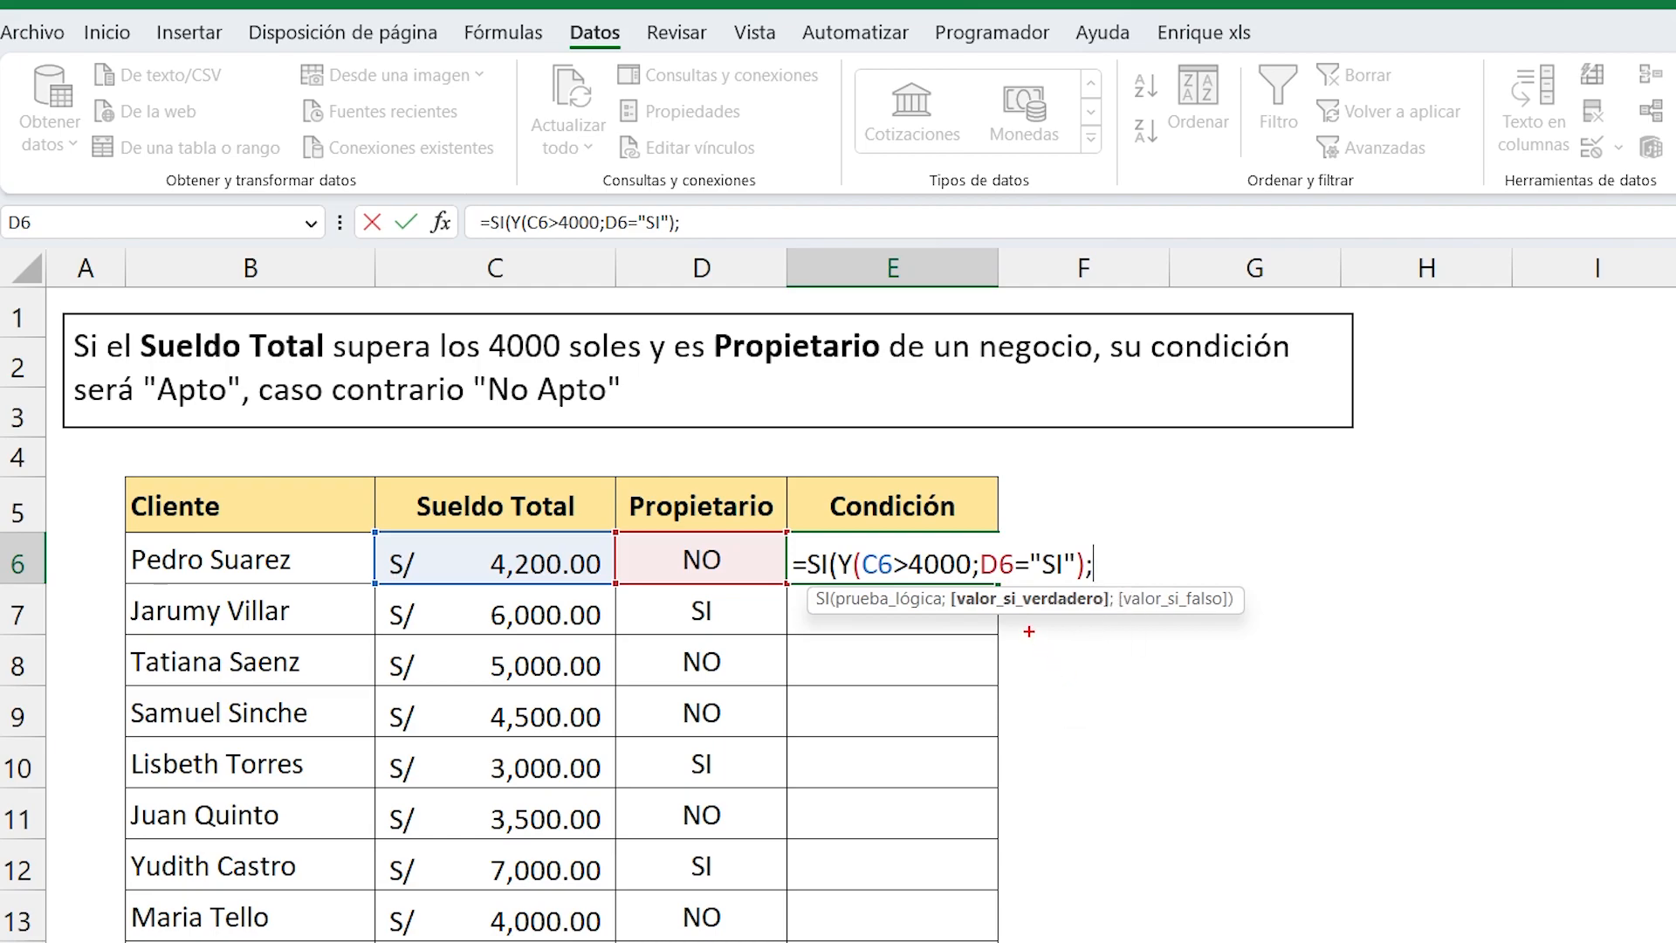
drag(1031, 619, 1031, 744)
mouse_move(831, 539)
mouse_down()
mouse_move(971, 594)
mouse_move(1089, 592)
mouse_up()
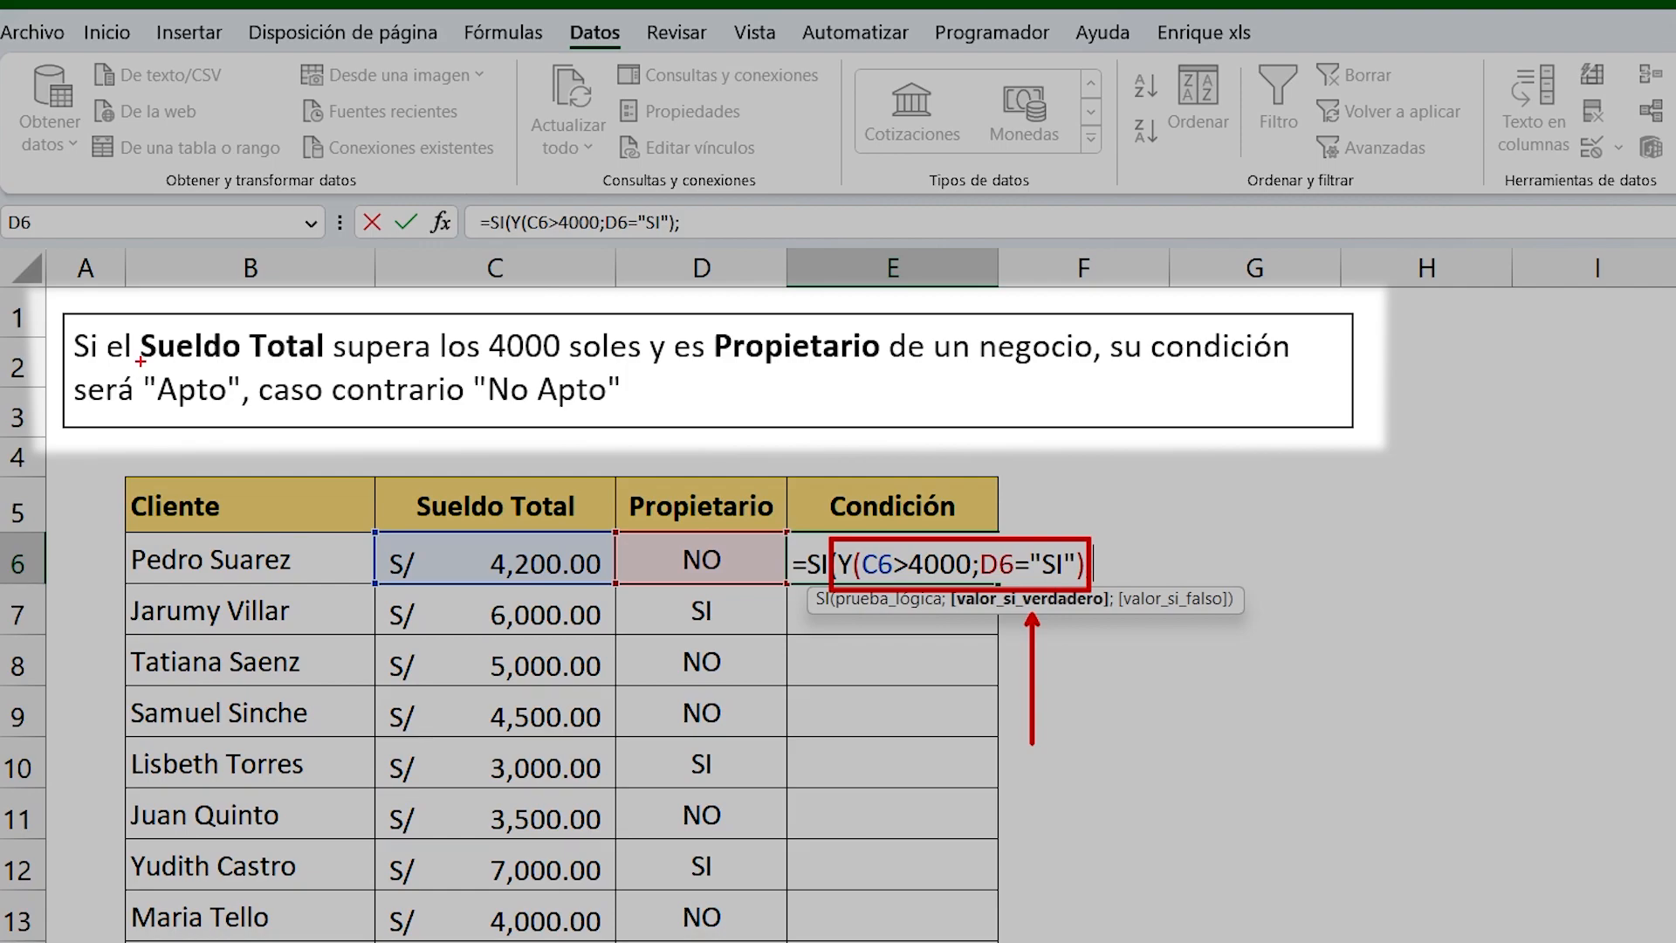
drag(140, 360, 248, 411)
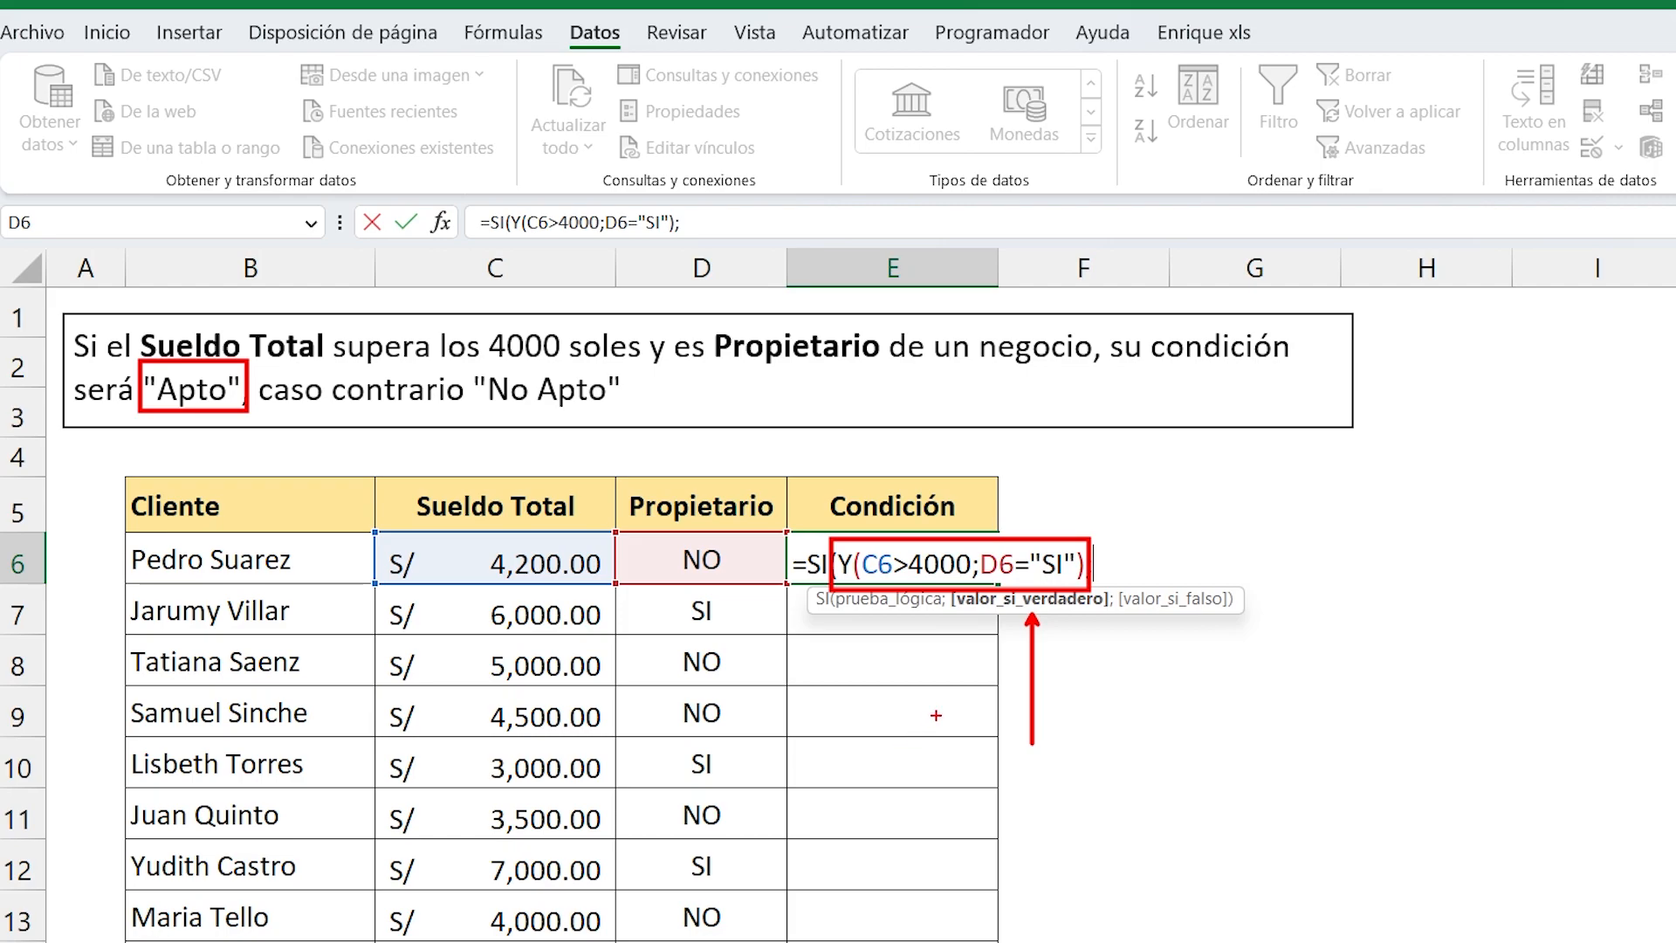
key(Escape)
text(")
text(A)
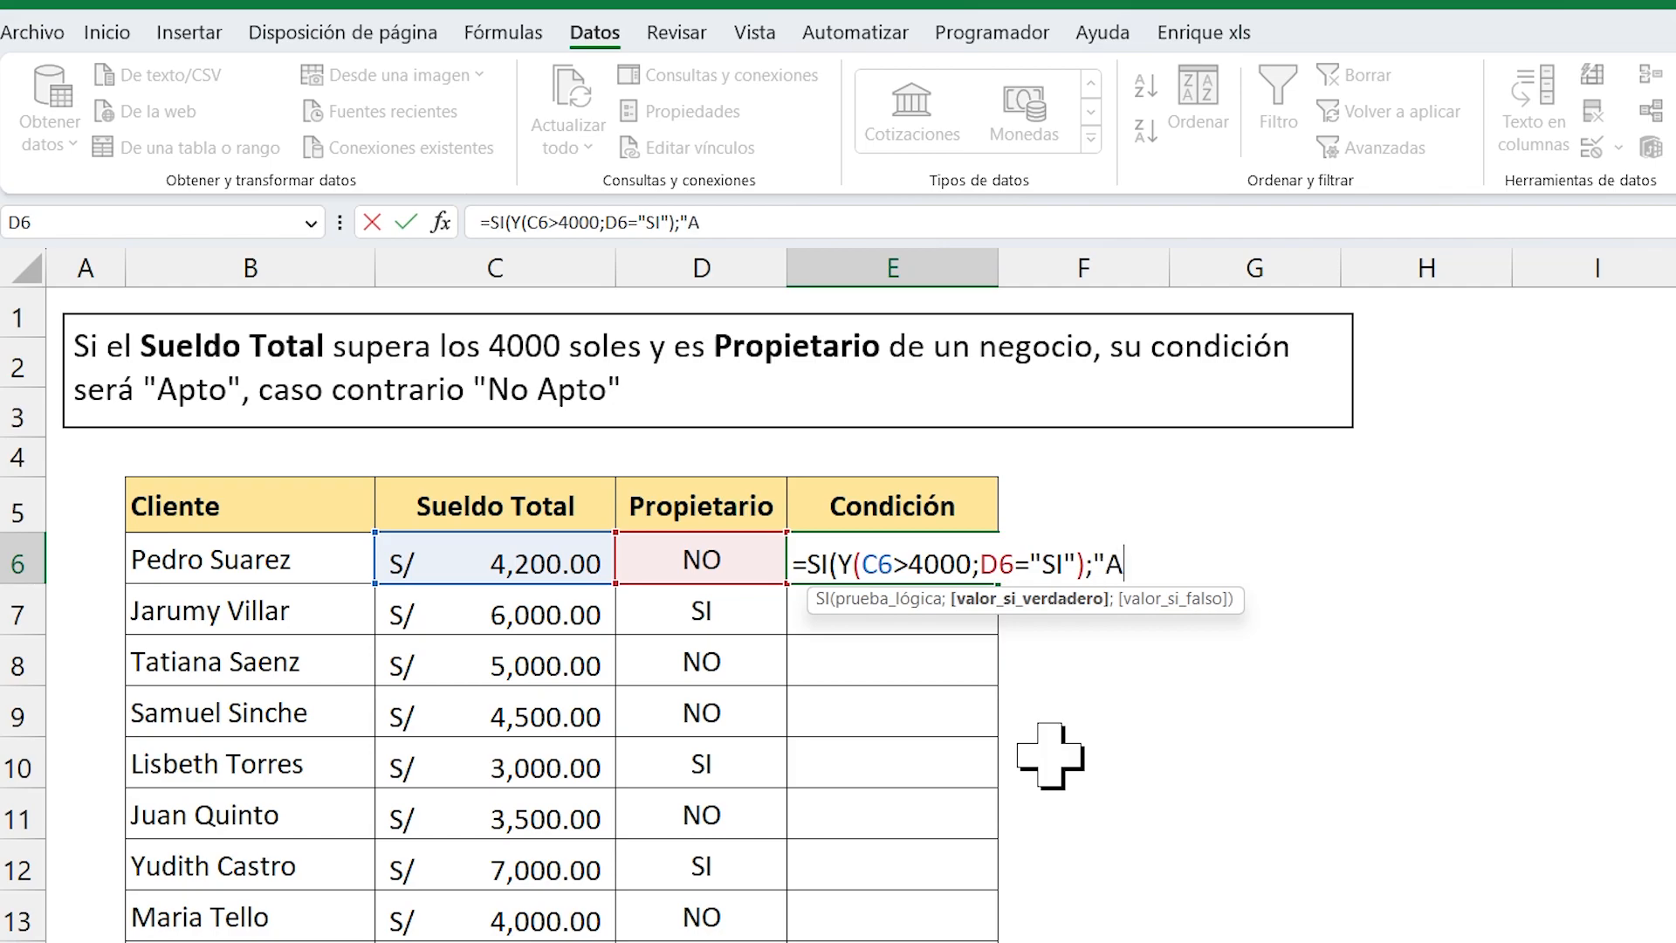
text(pto";)
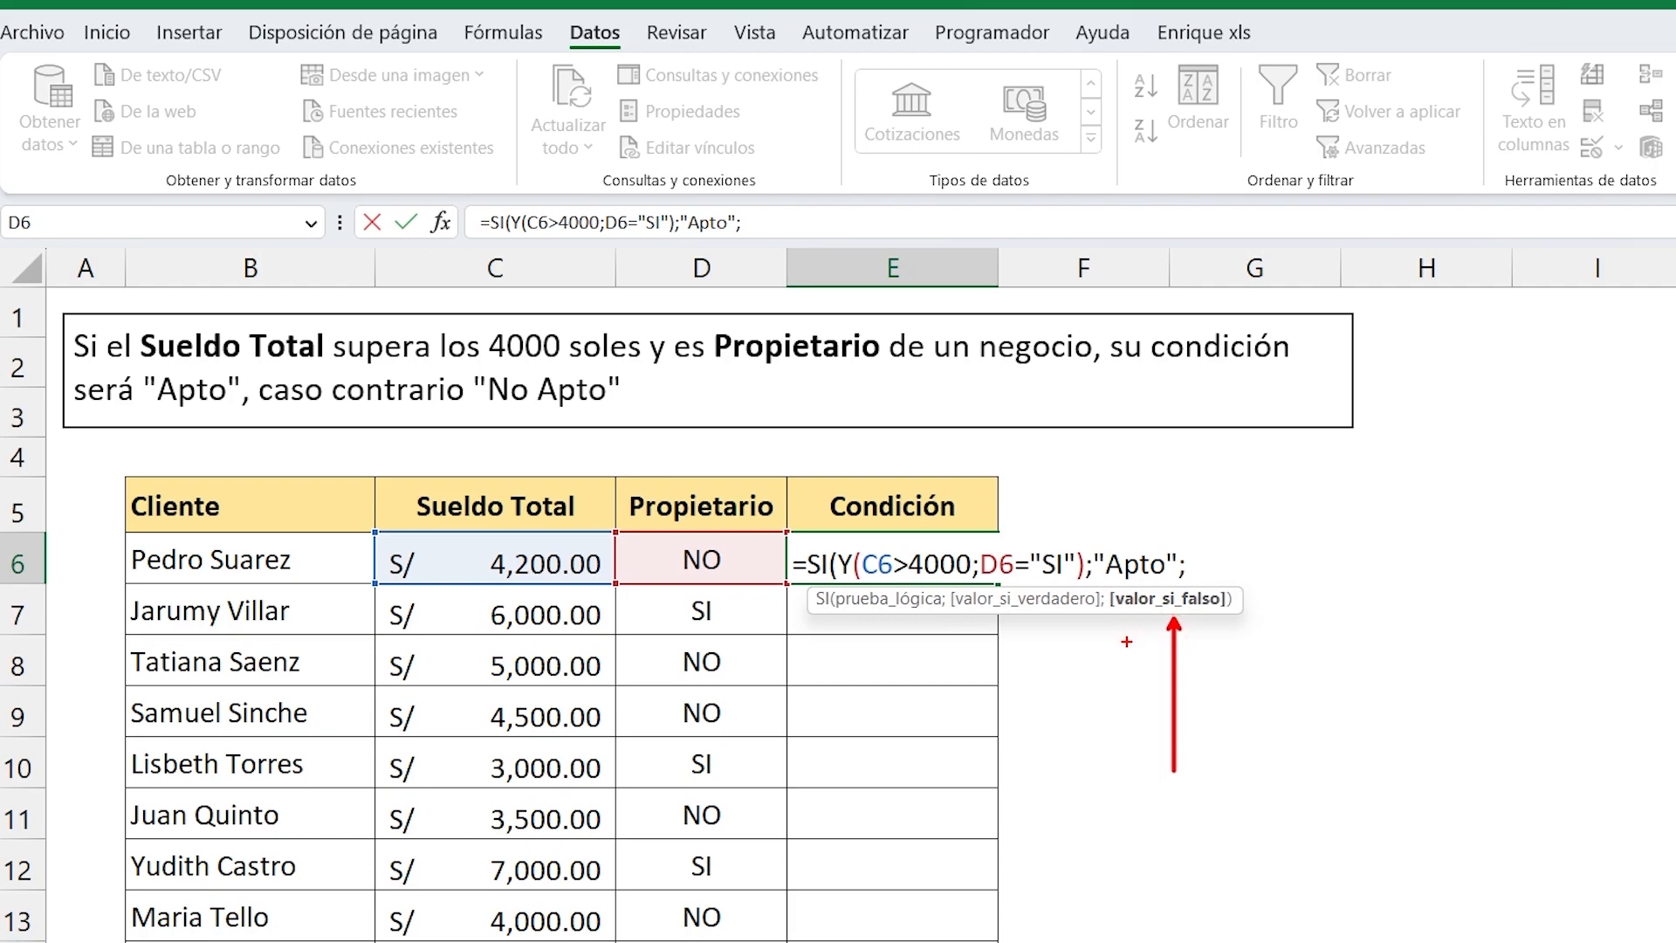
Give the SI function "No Apto" as its value if false, close its parenthesis and commit the formula in E6.
mouse_move(825, 538)
mouse_down()
mouse_move(840, 564)
mouse_move(1089, 590)
mouse_up()
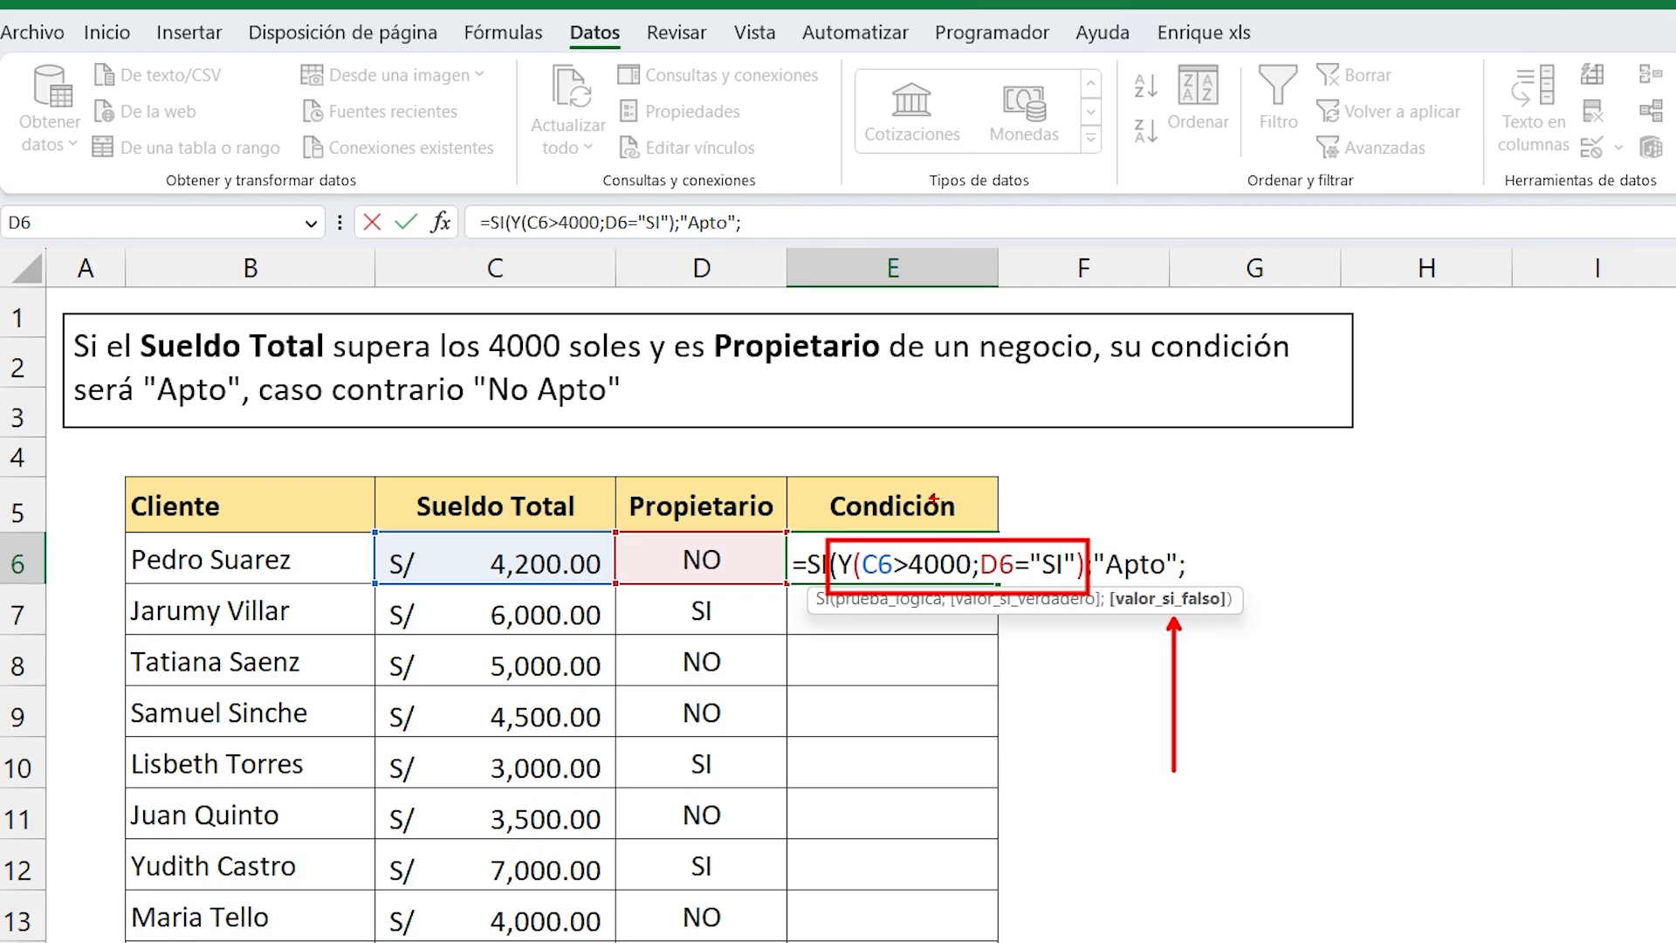
mouse_move(260, 365)
mouse_down()
mouse_move(408, 414)
mouse_move(635, 419)
mouse_up()
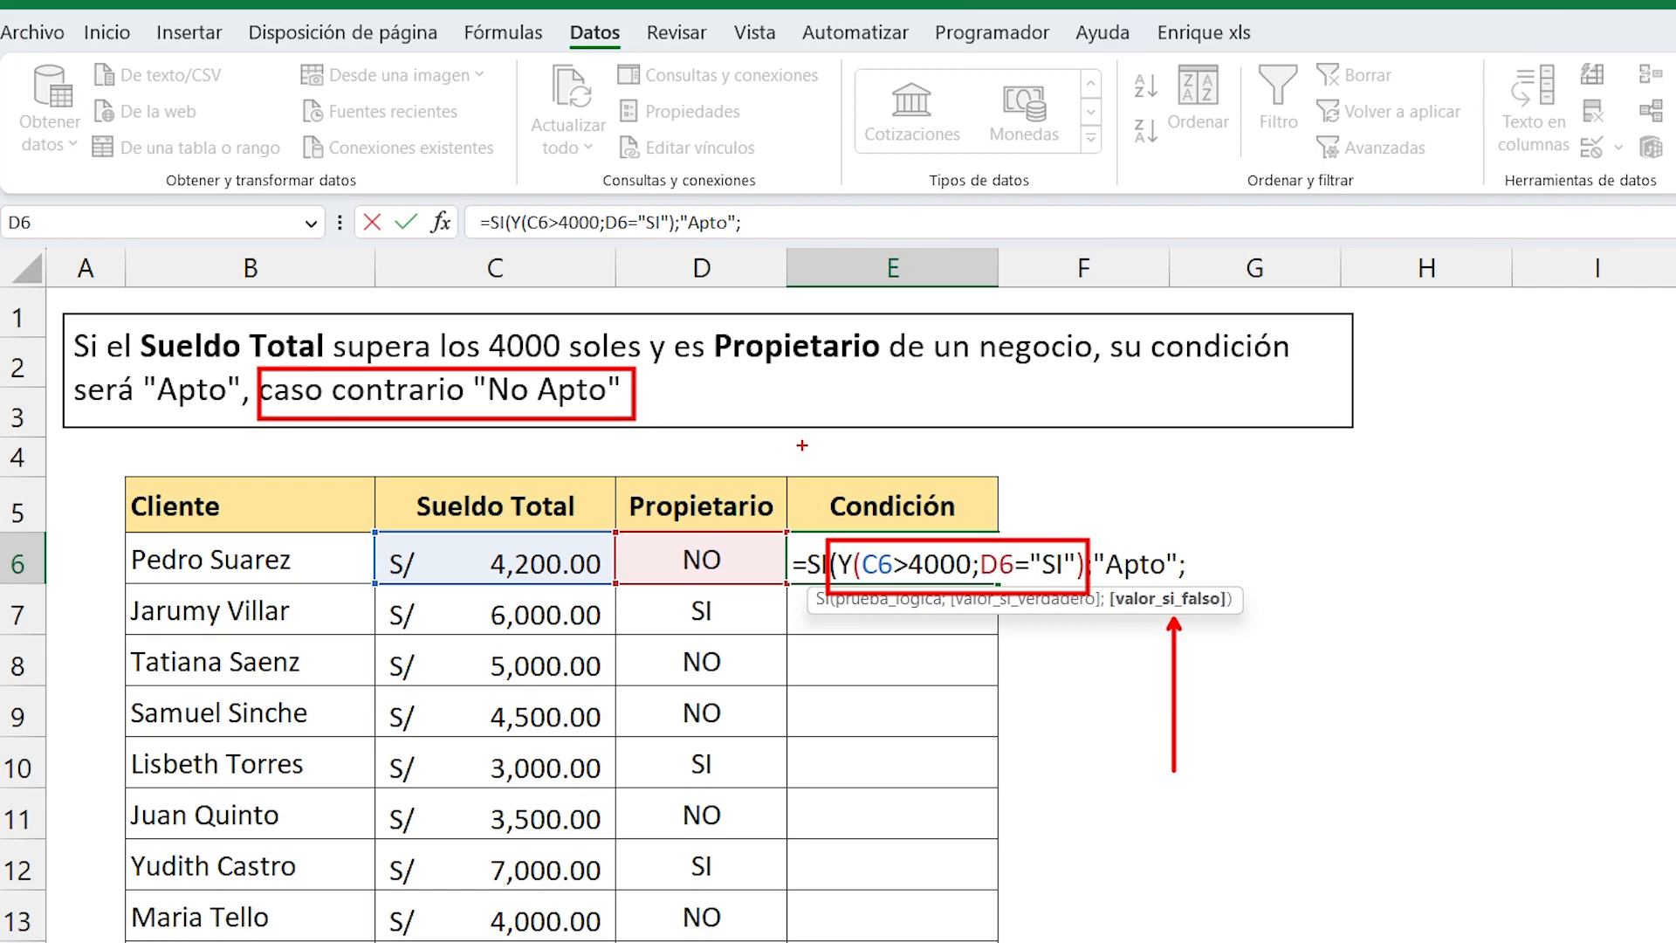
key(Escape)
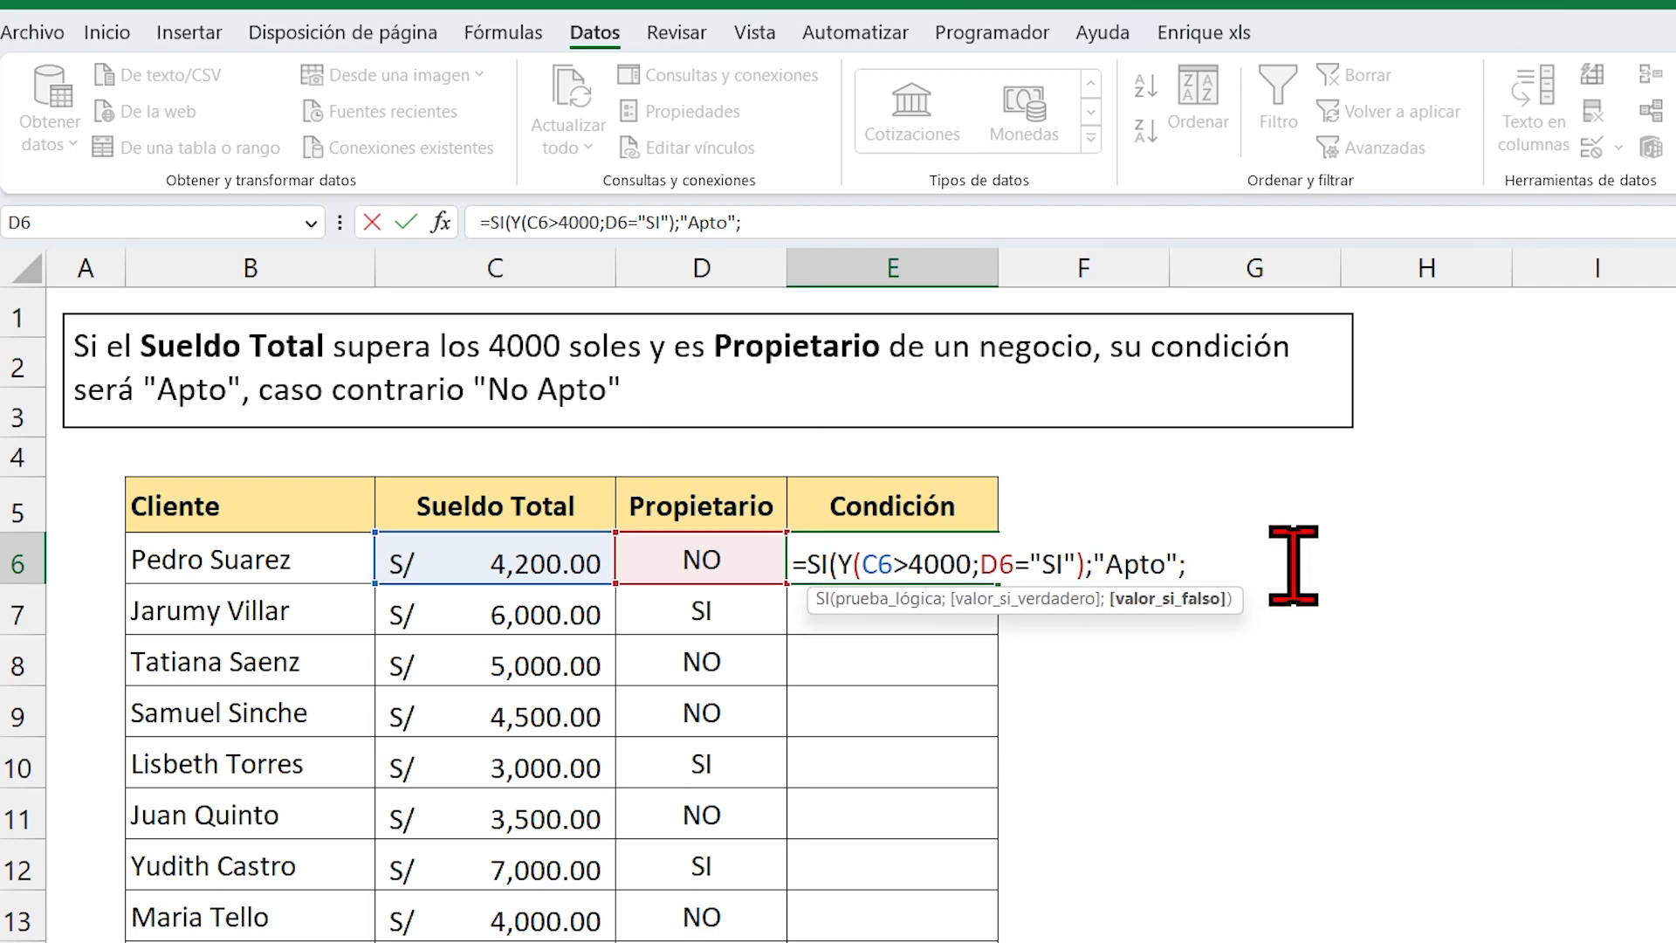
text("No Apto")
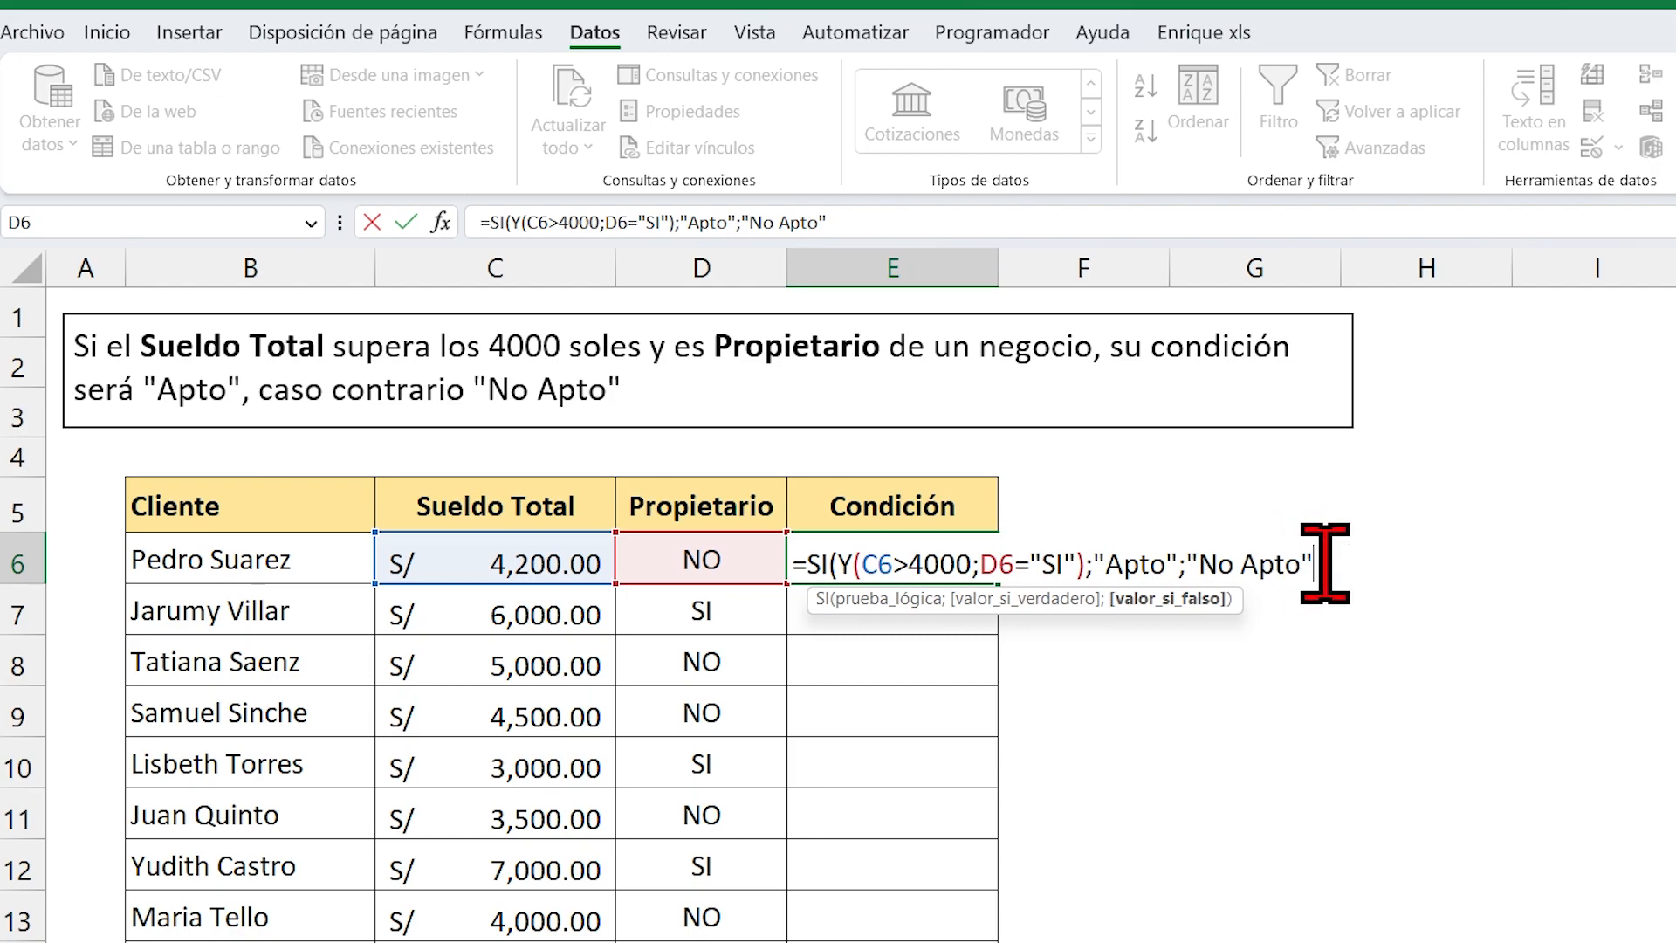
text())
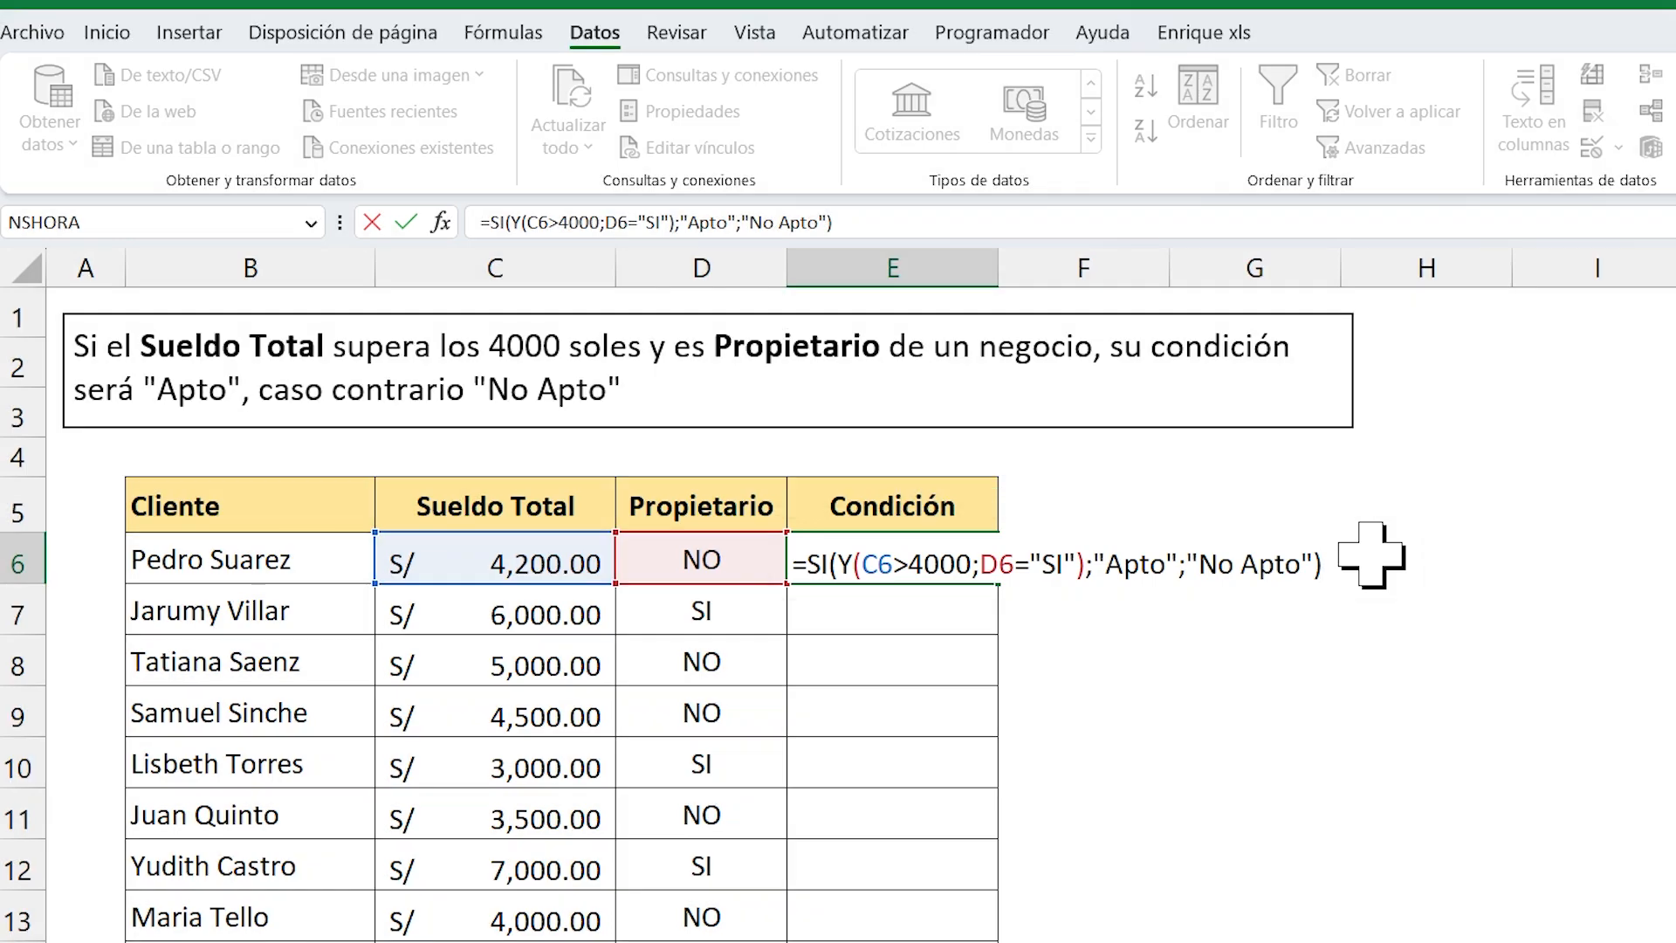
key(Return)
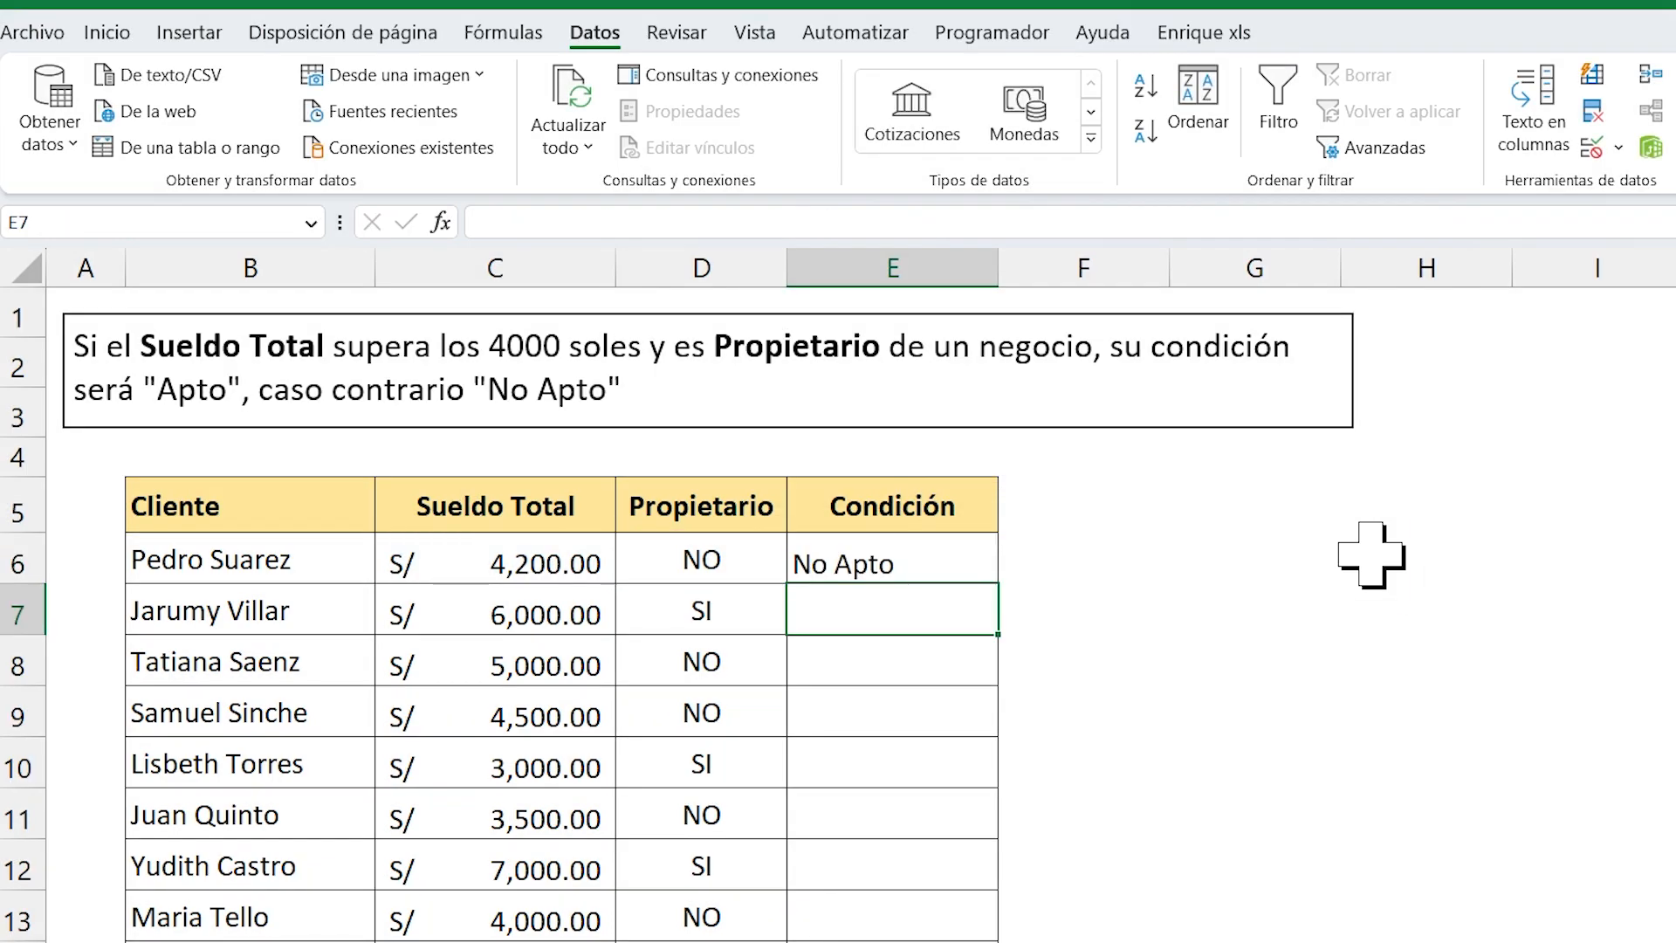
Copy the E6 formula down through E15 and center the Condición results vertically and horizontally.
click(936, 553)
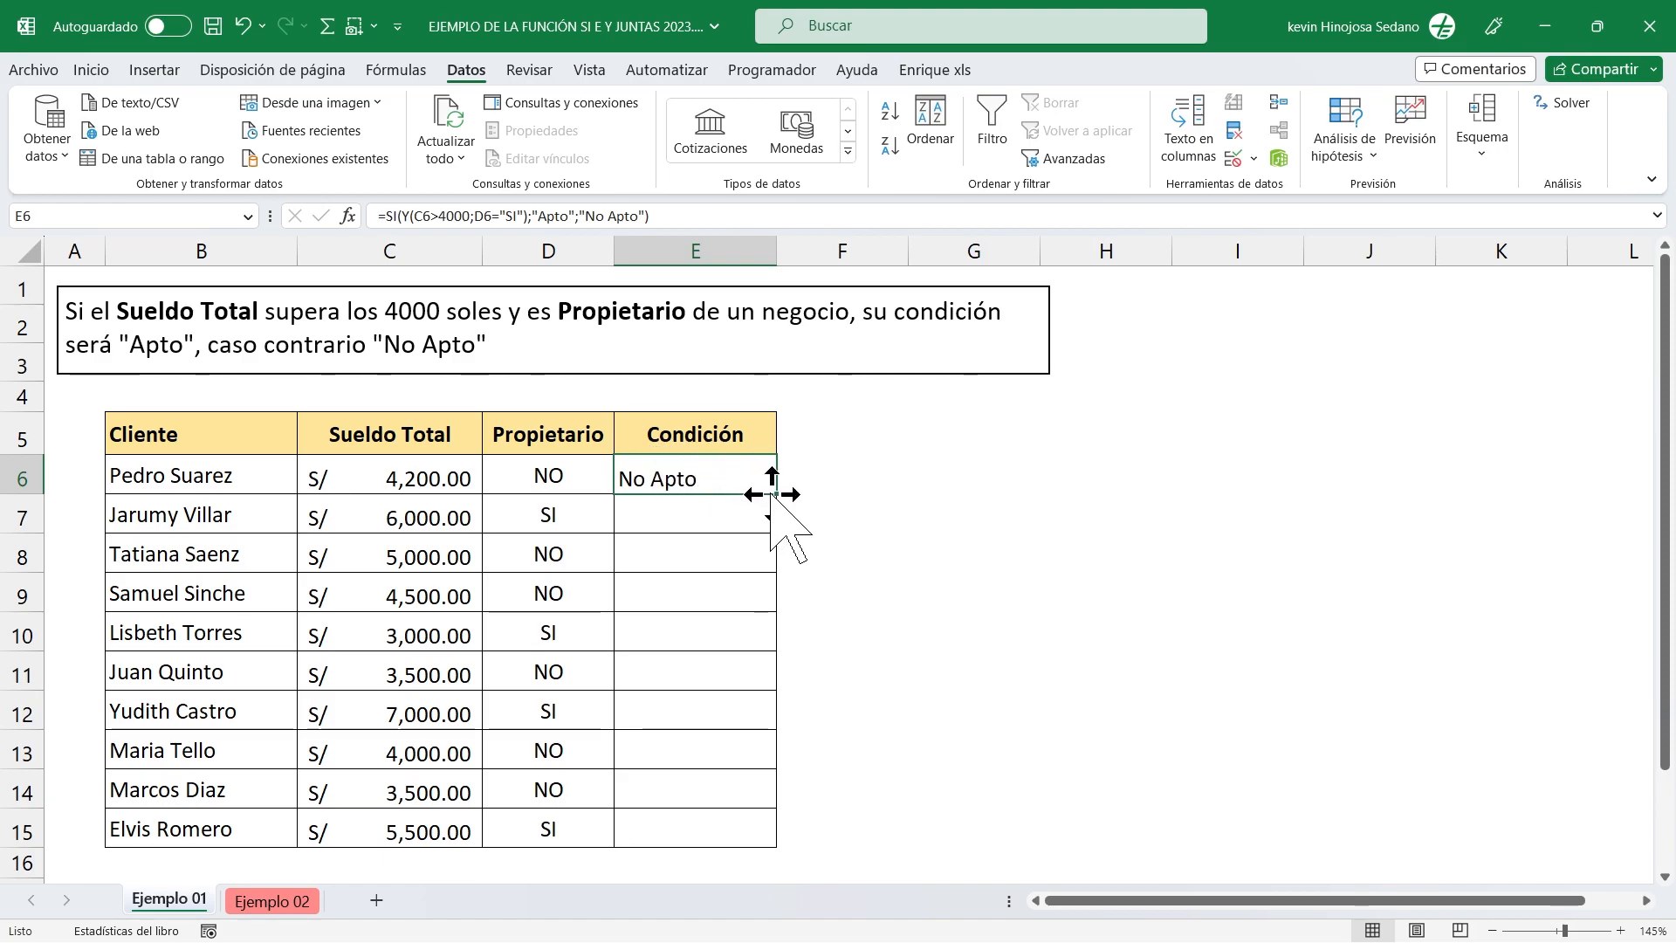
drag(773, 491, 767, 839)
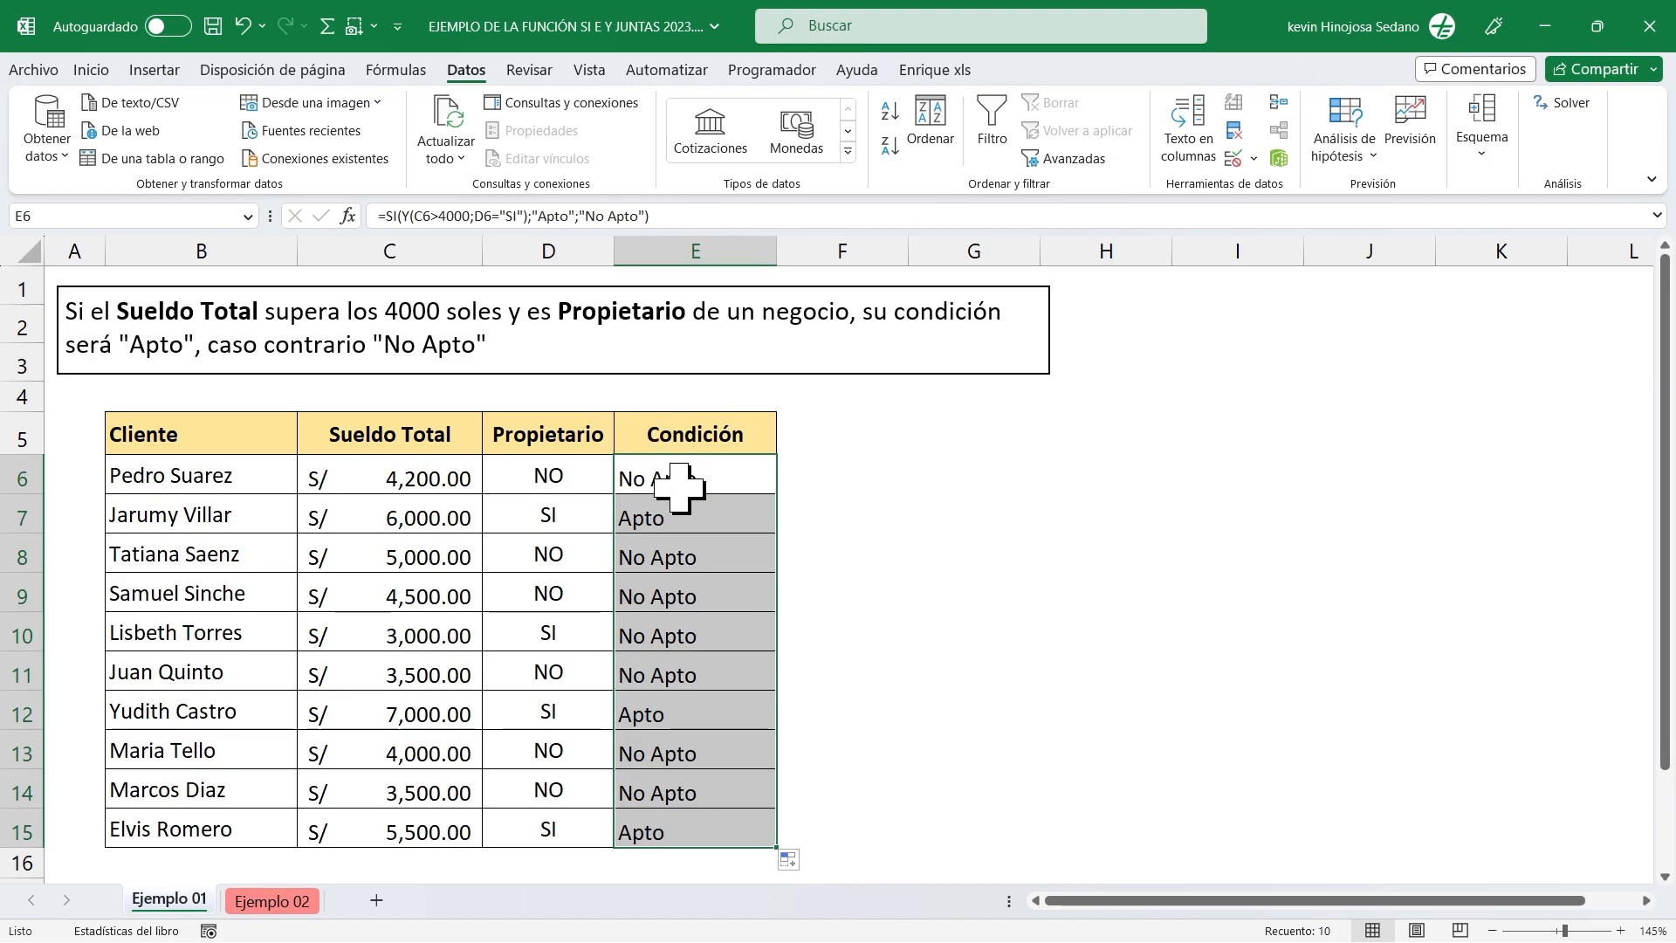
click(98, 72)
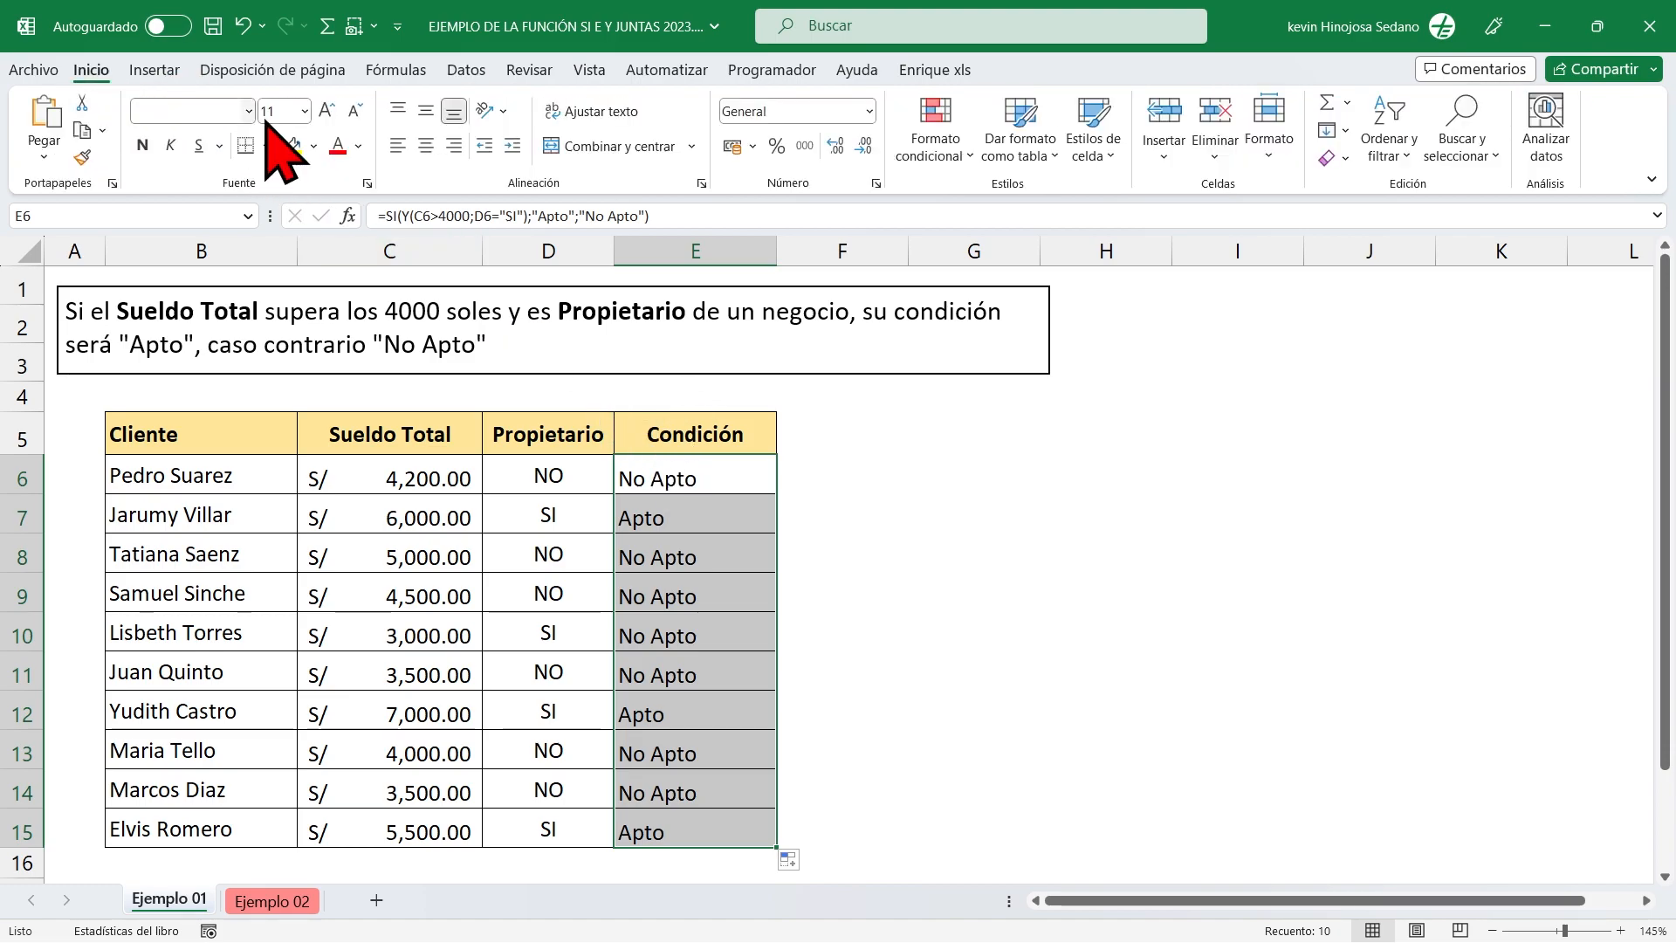
click(428, 111)
click(426, 146)
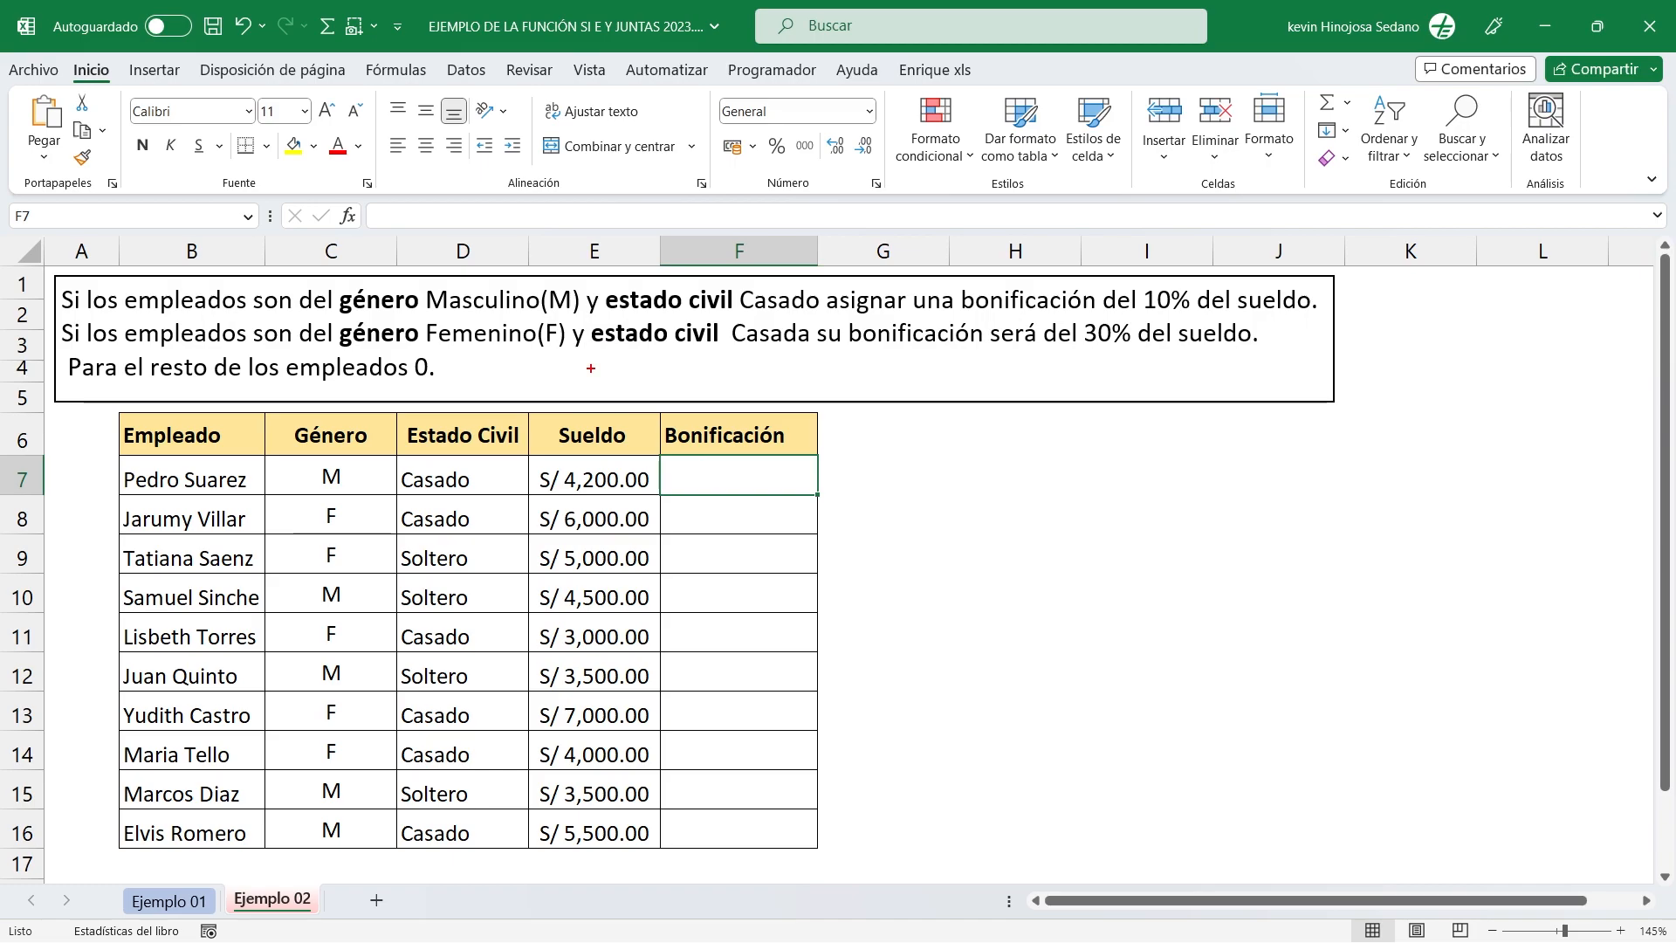
Examine the bonus rules by gender and marital status written above the table on the Ejemplo 02 sheet.
mouse_move(53, 277)
mouse_down()
mouse_move(538, 337)
mouse_move(1328, 319)
mouse_up()
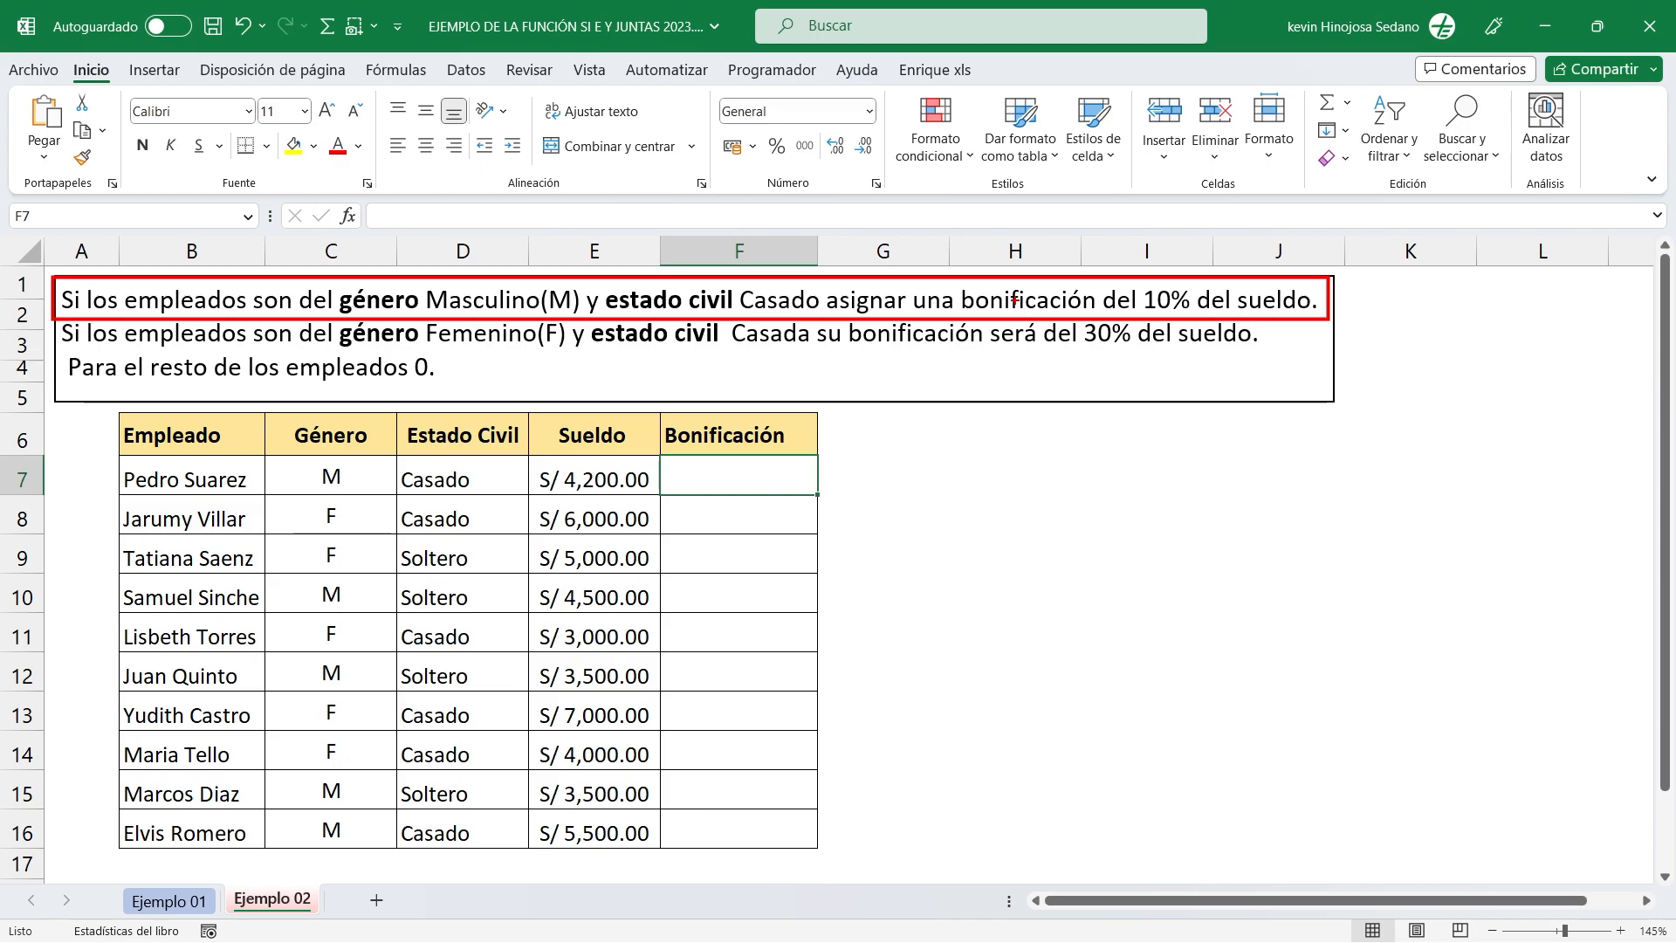
key(e)
mouse_move(43, 309)
mouse_down()
mouse_move(461, 350)
mouse_move(1147, 377)
mouse_move(1325, 374)
mouse_move(1348, 358)
mouse_up()
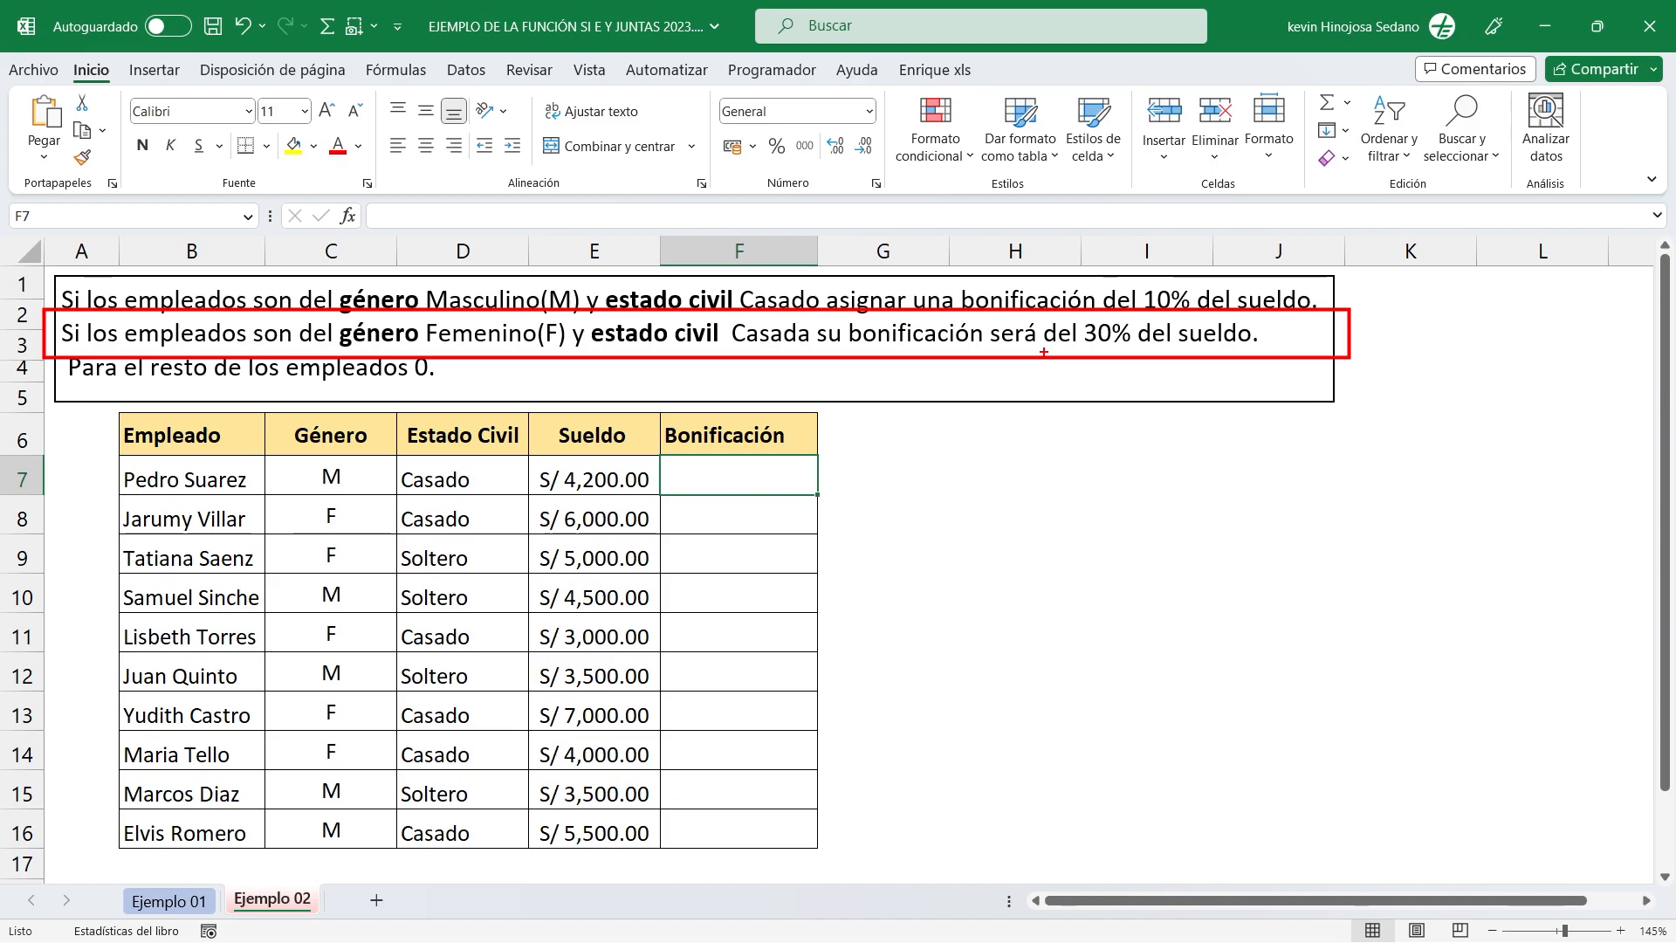
key(Escape)
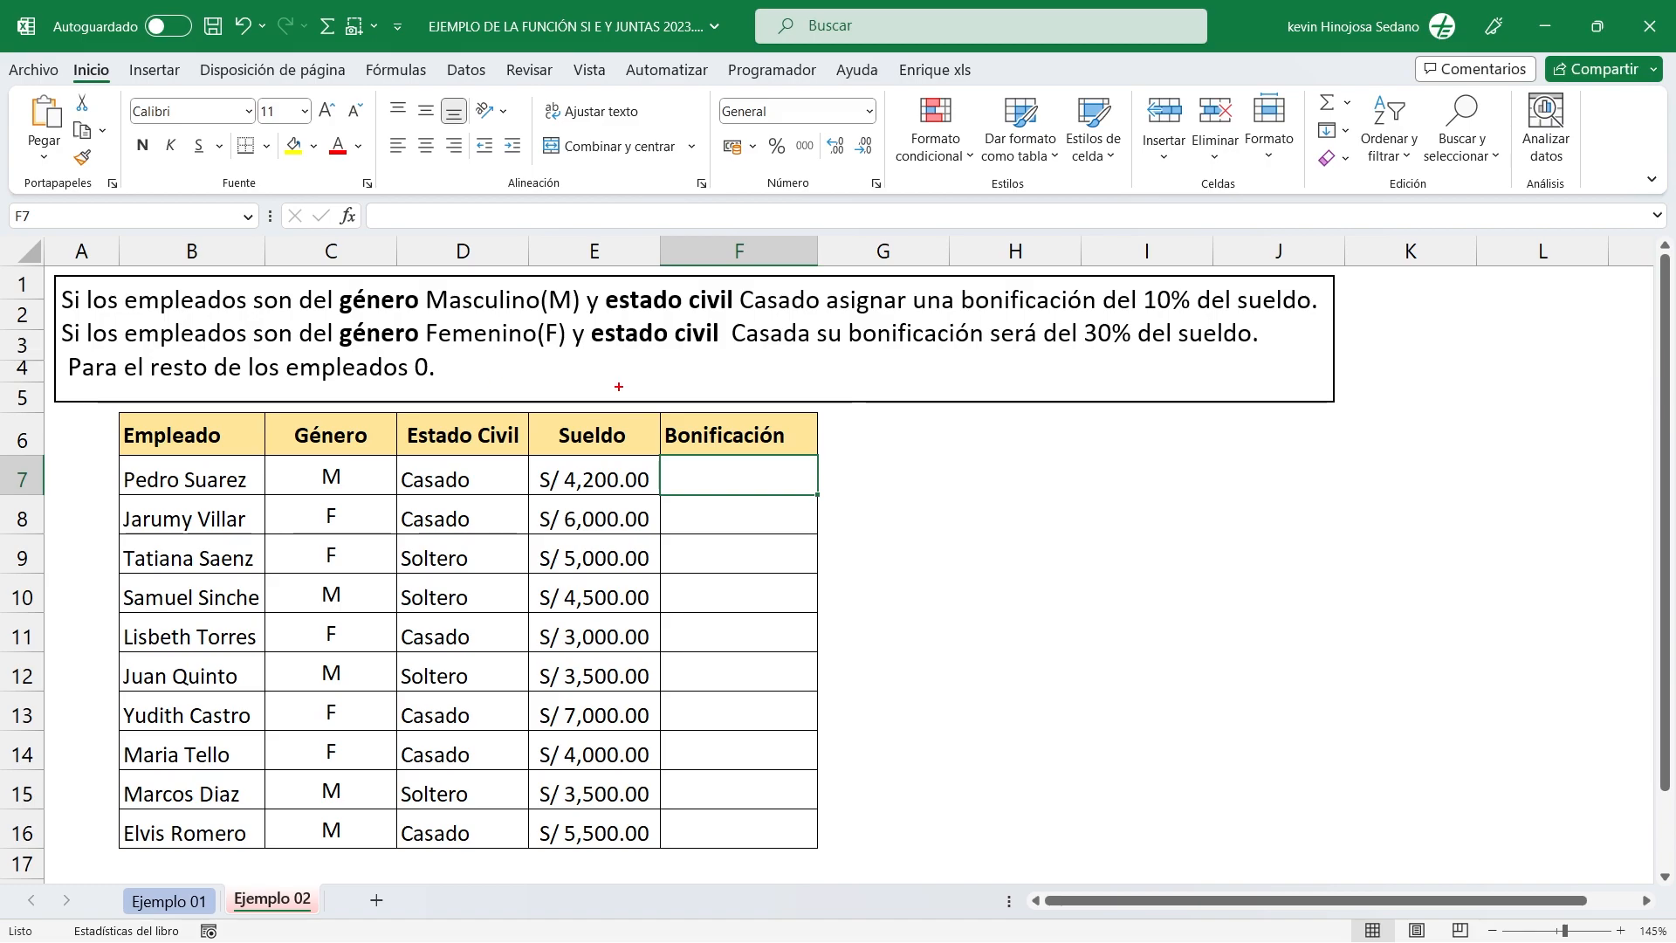
drag(1333, 301, 1458, 302)
drag(1280, 334, 1380, 334)
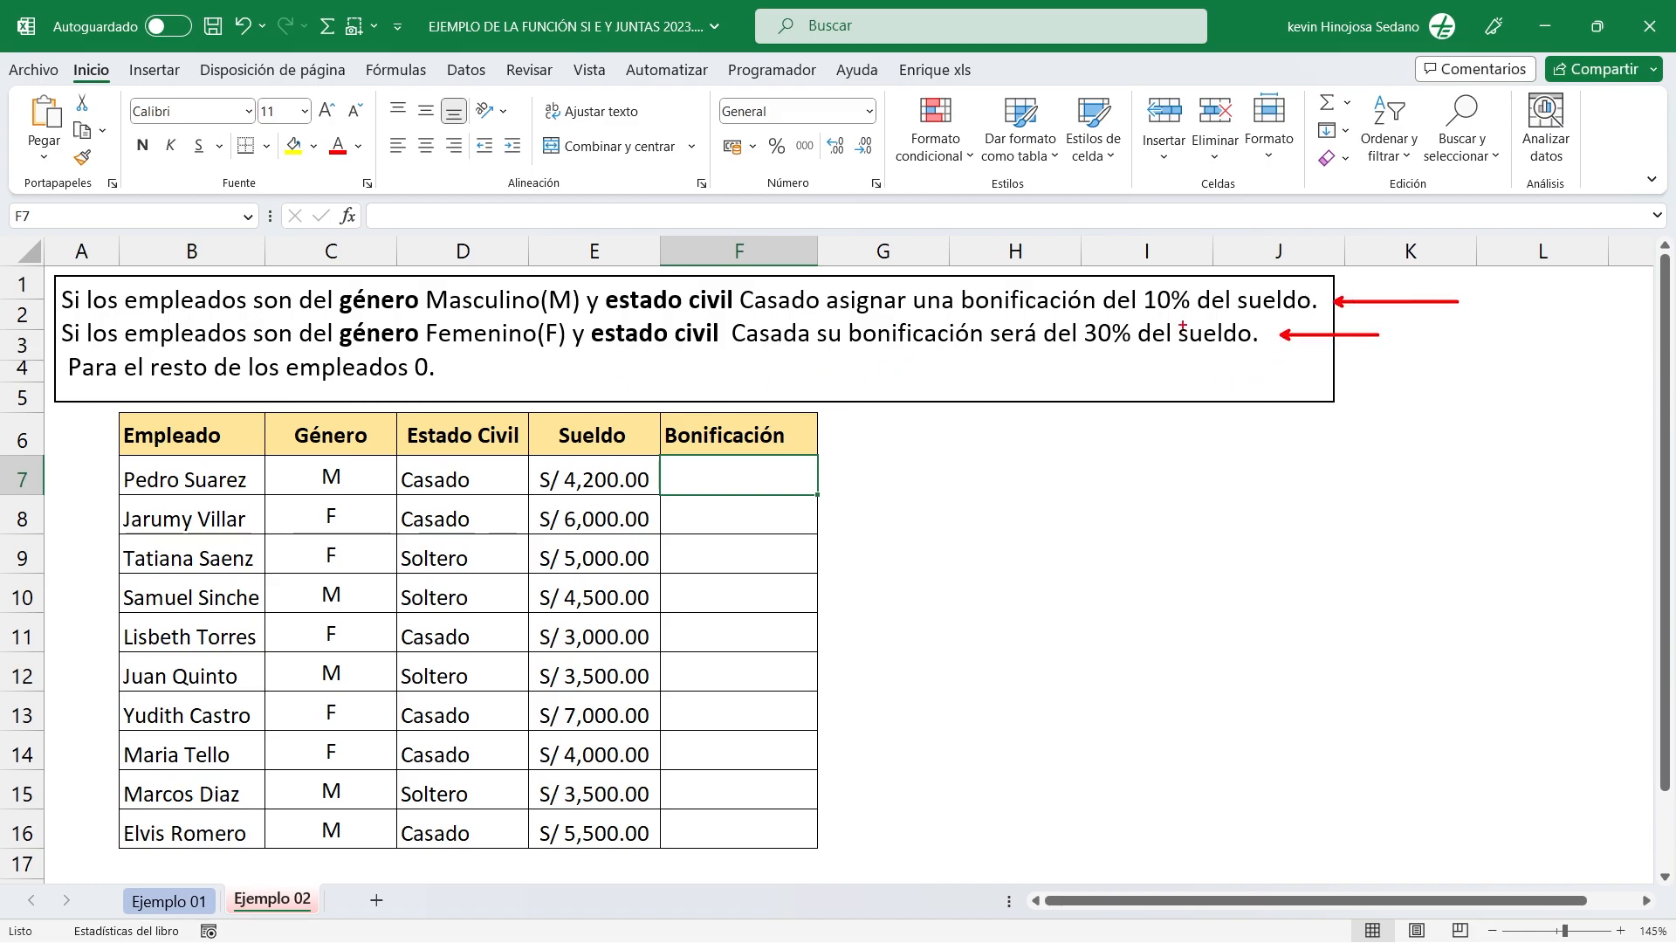
drag(452, 376, 606, 376)
mouse_move(50, 276)
mouse_down()
mouse_move(52, 297)
mouse_move(1318, 317)
mouse_up()
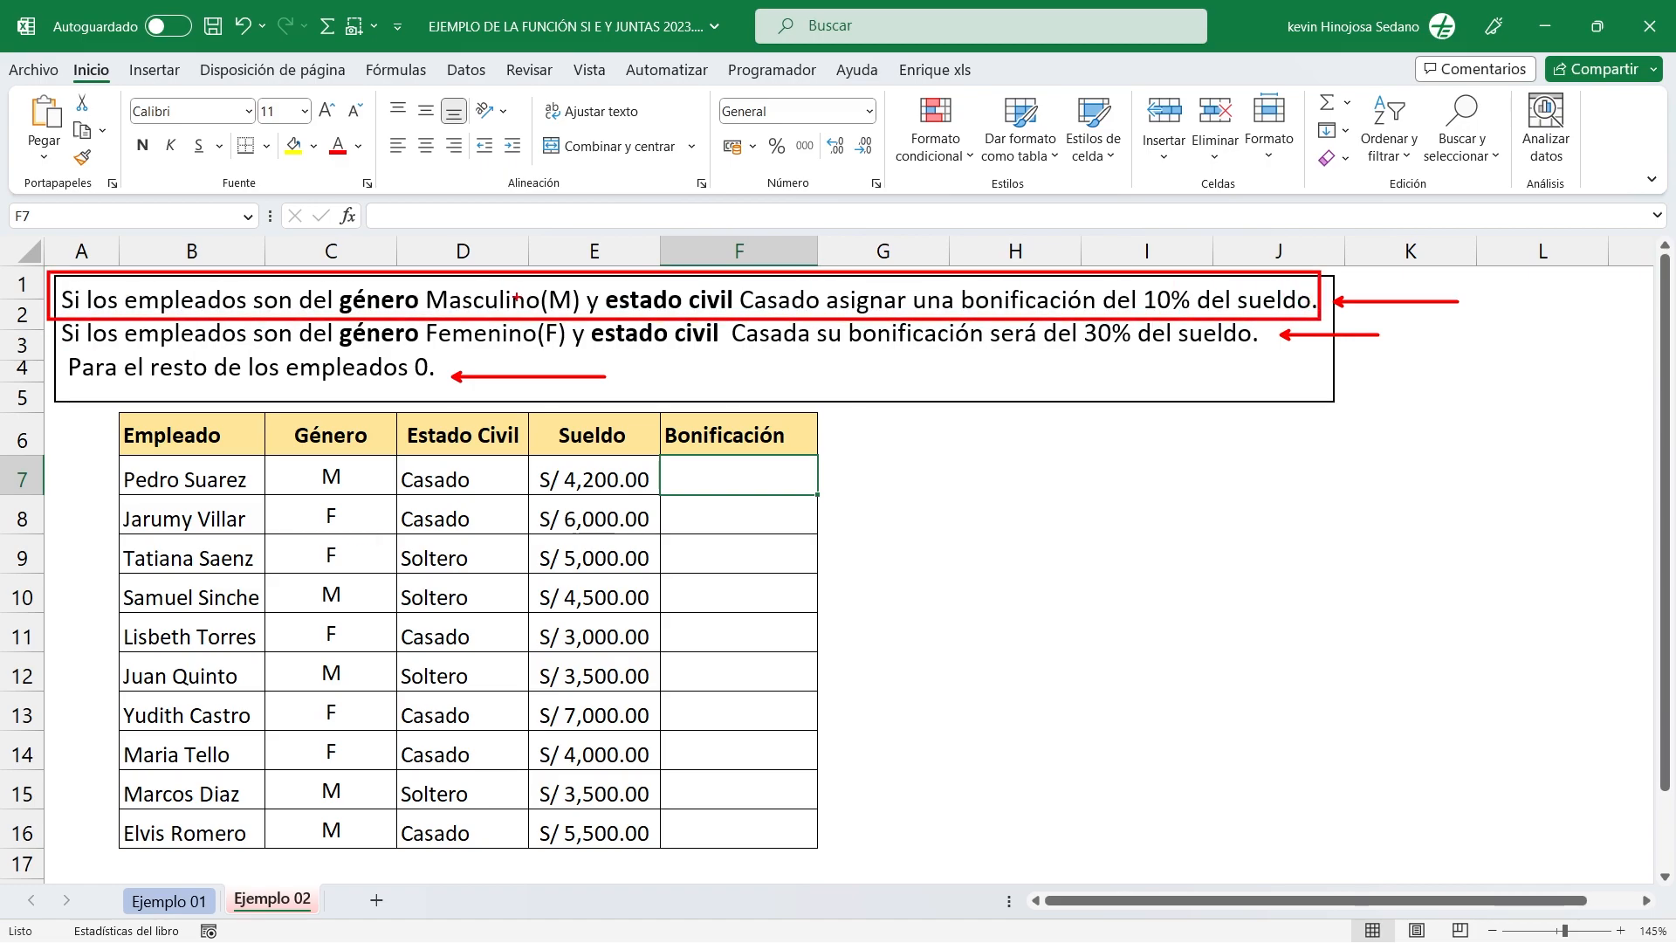
drag(480, 283, 500, 204)
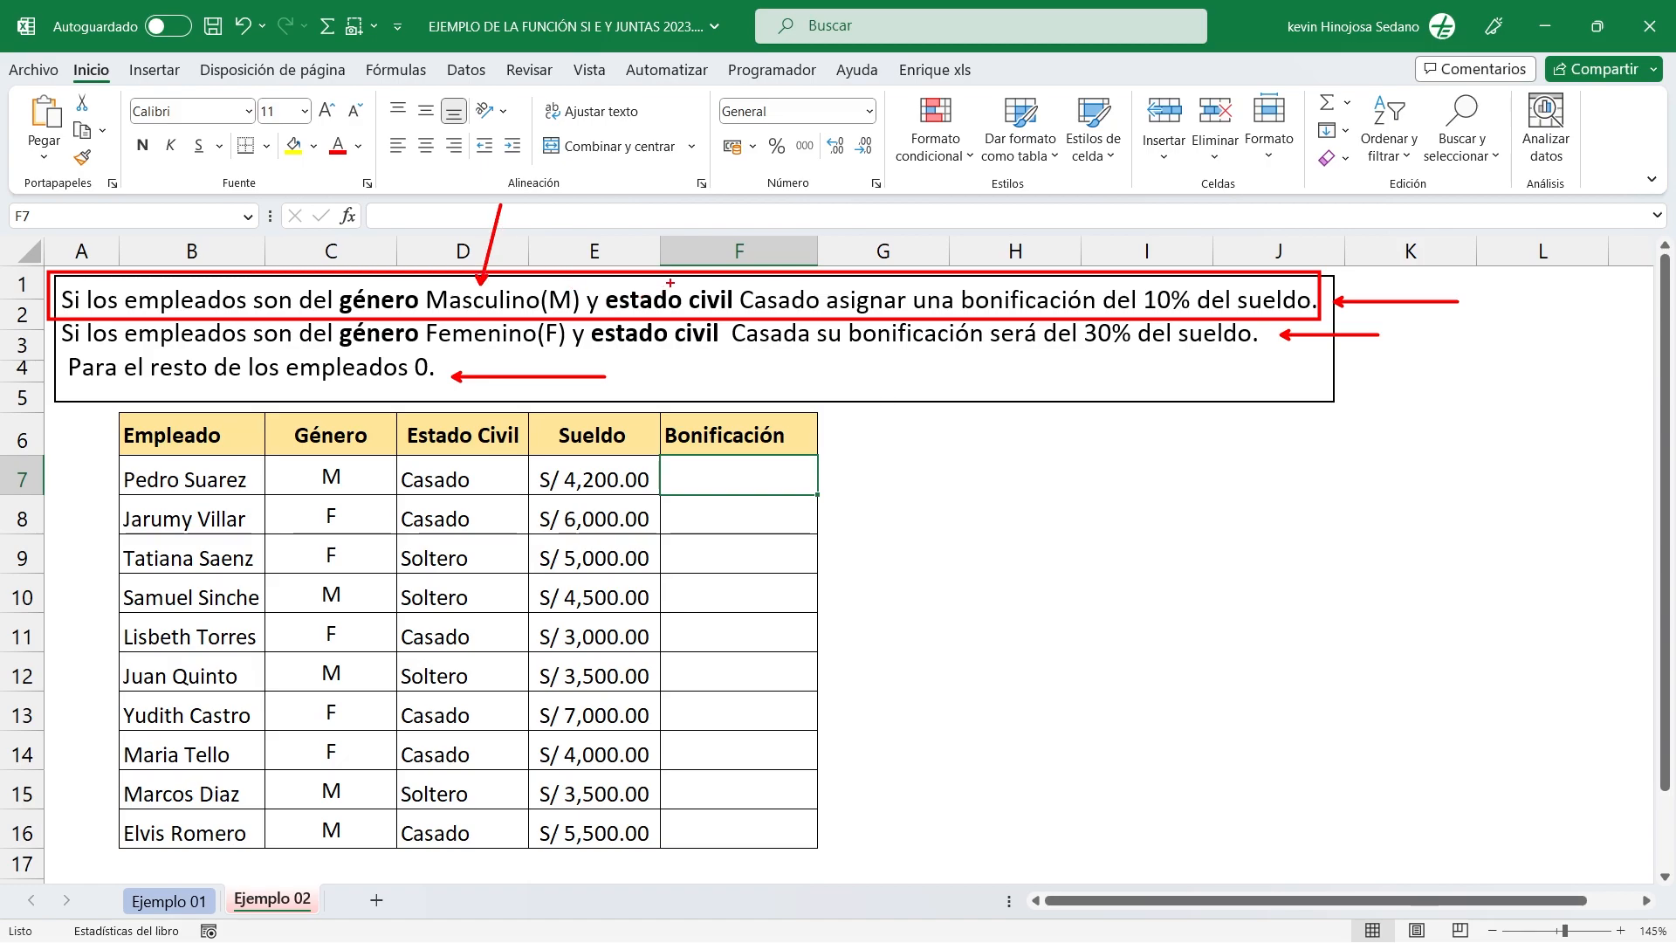
drag(715, 284, 738, 198)
drag(1169, 281, 1193, 202)
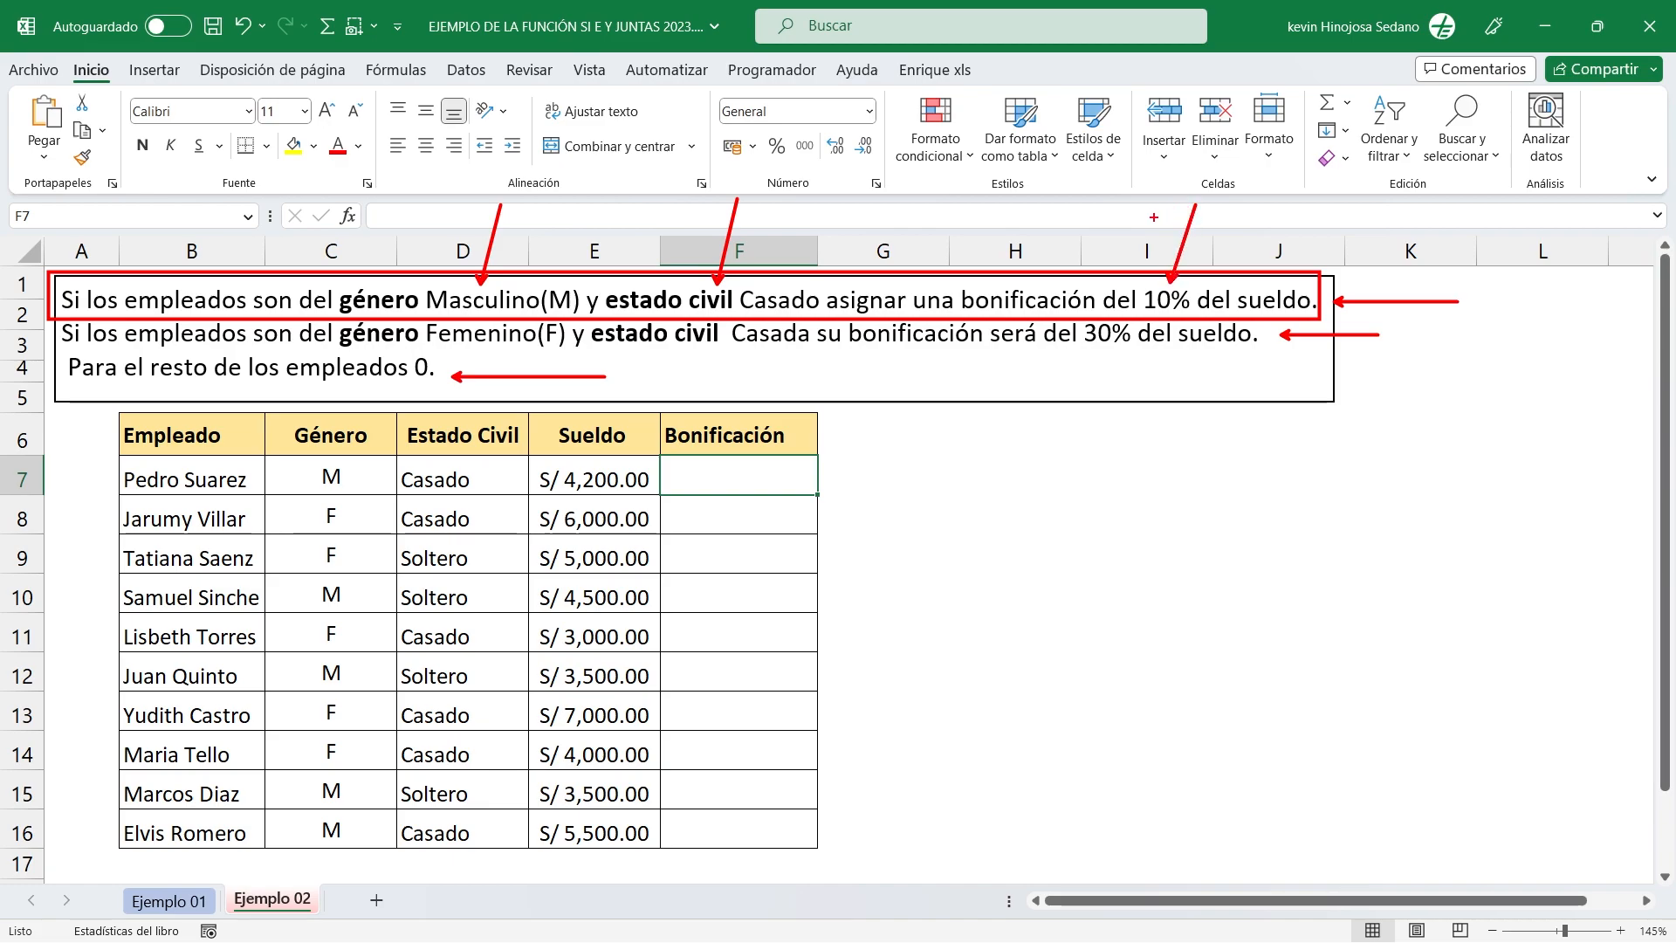
key(ctrl+z)
key(ctrl+z)
key(ctrl+z)
key(ctrl+z)
key(ctrl+z)
key(ctrl+z)
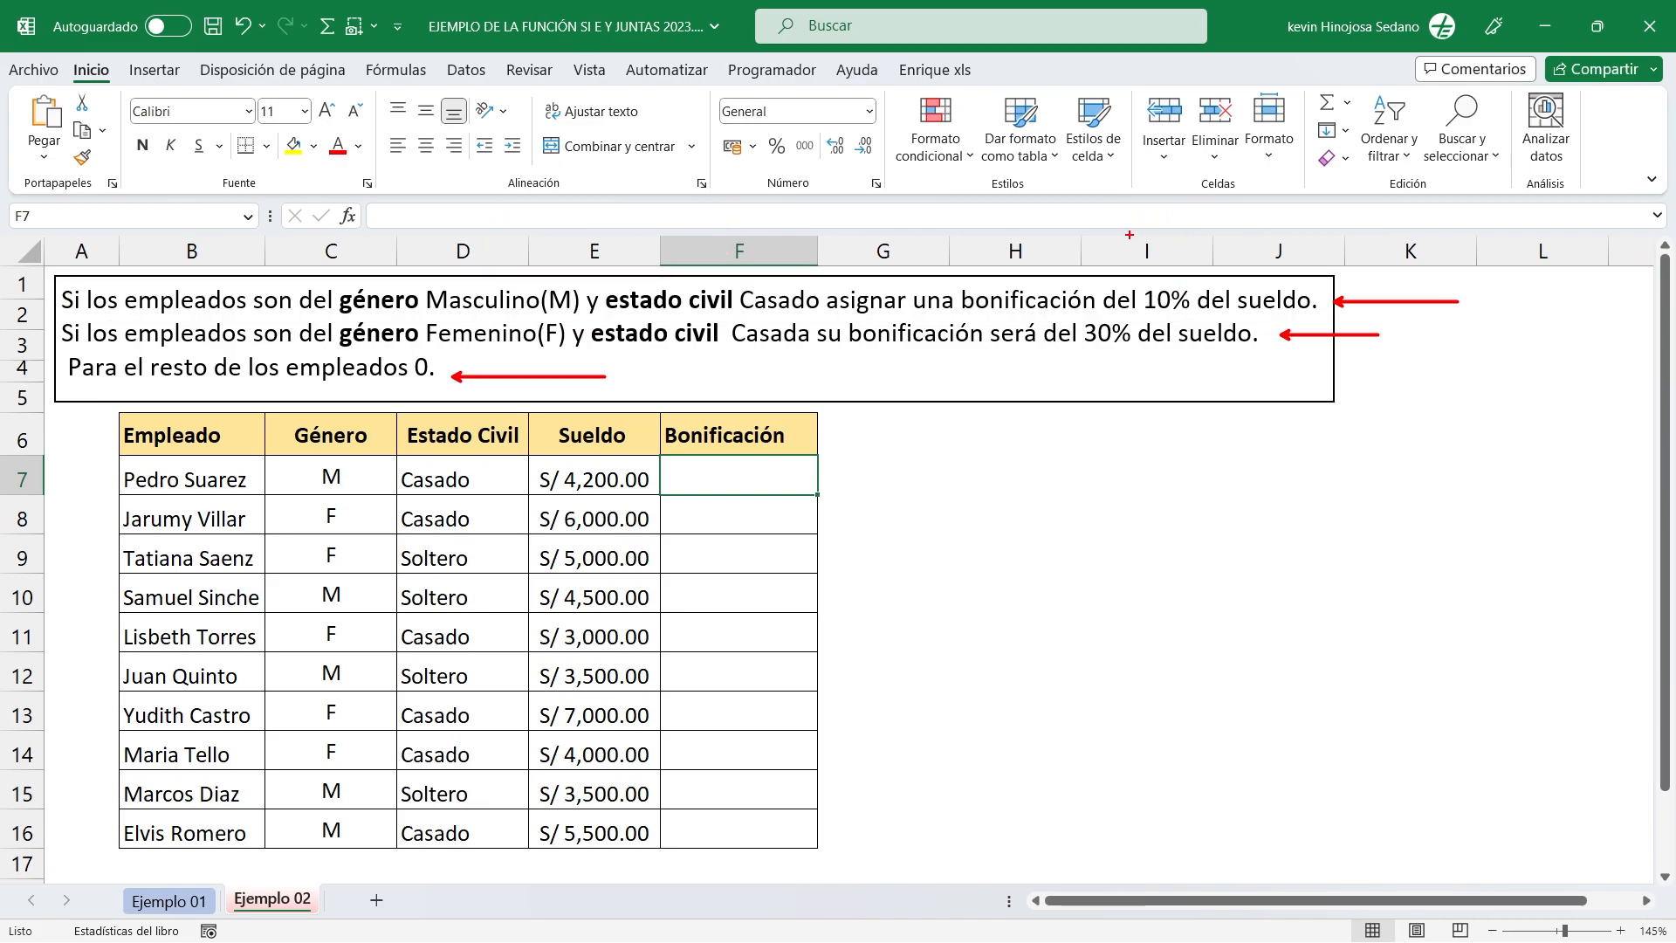
key(ctrl+z)
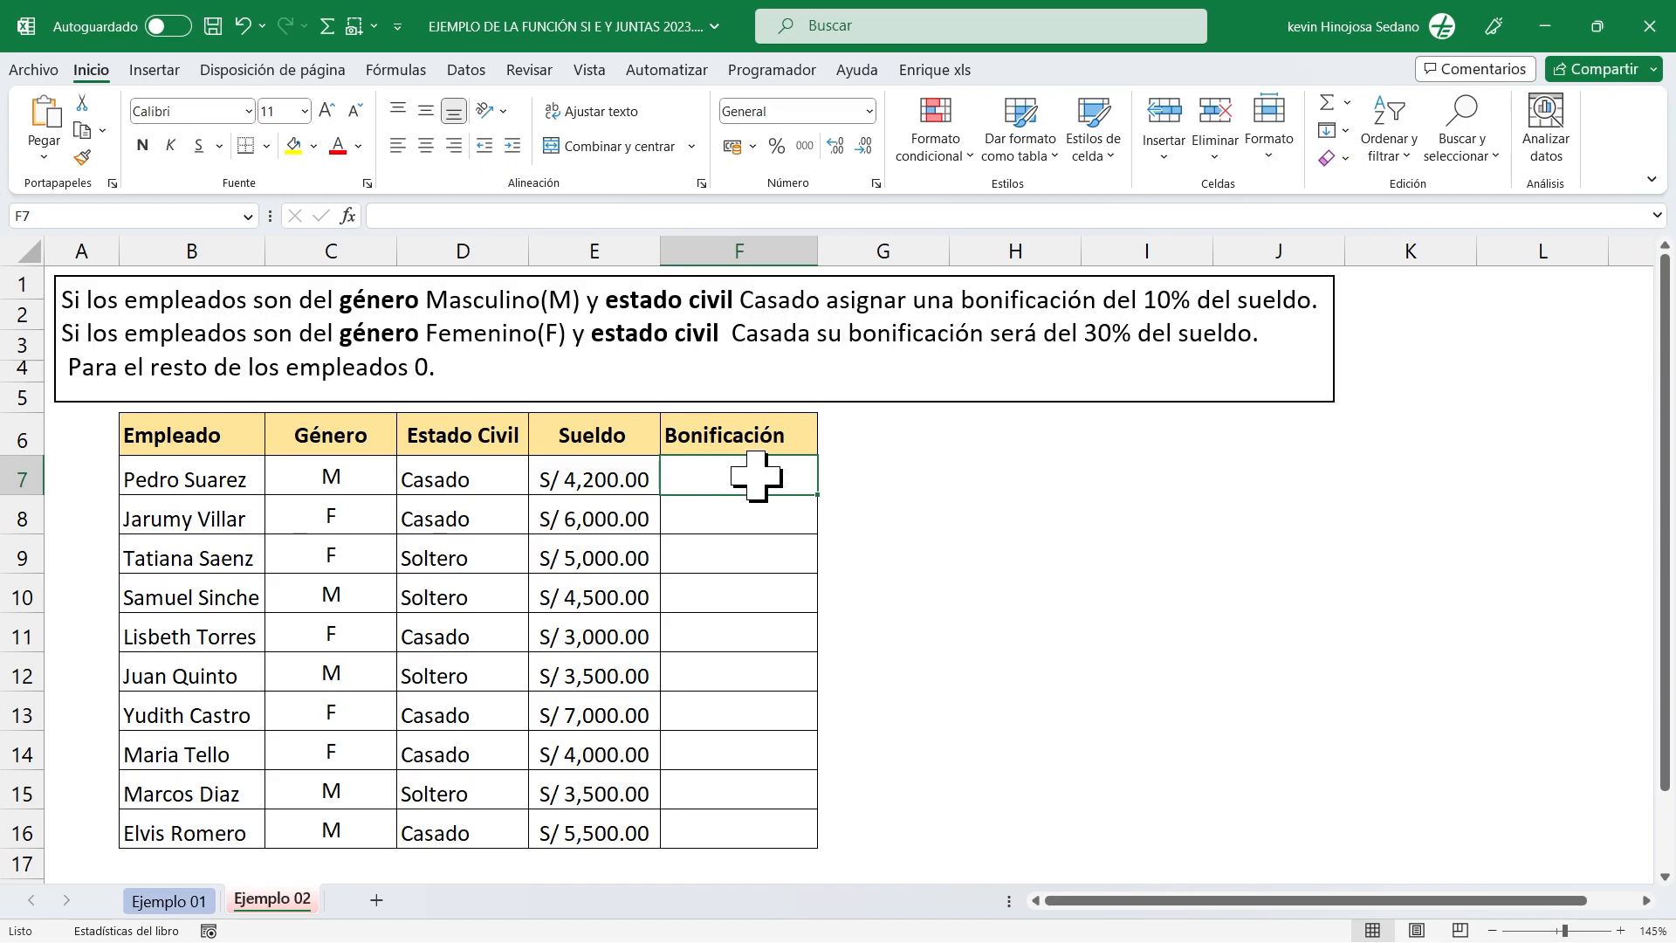
Begin a formula in cell F7 with the SI function and nest the Y function as its logical test: =SI(Y(.
text(=)
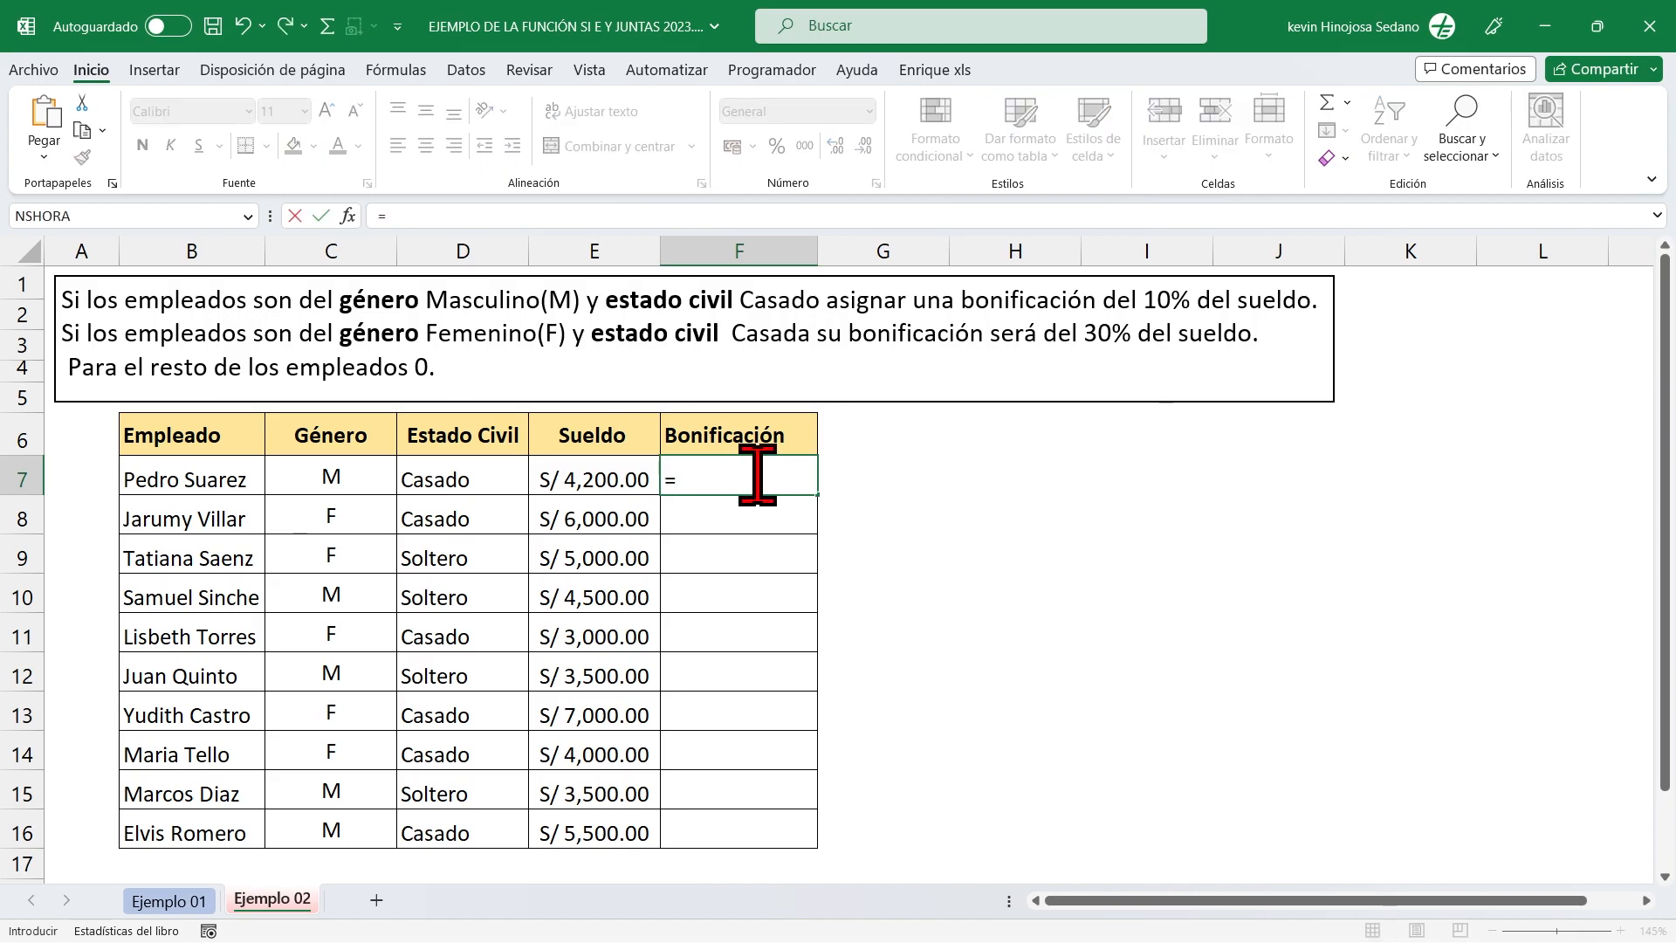
text(SI()
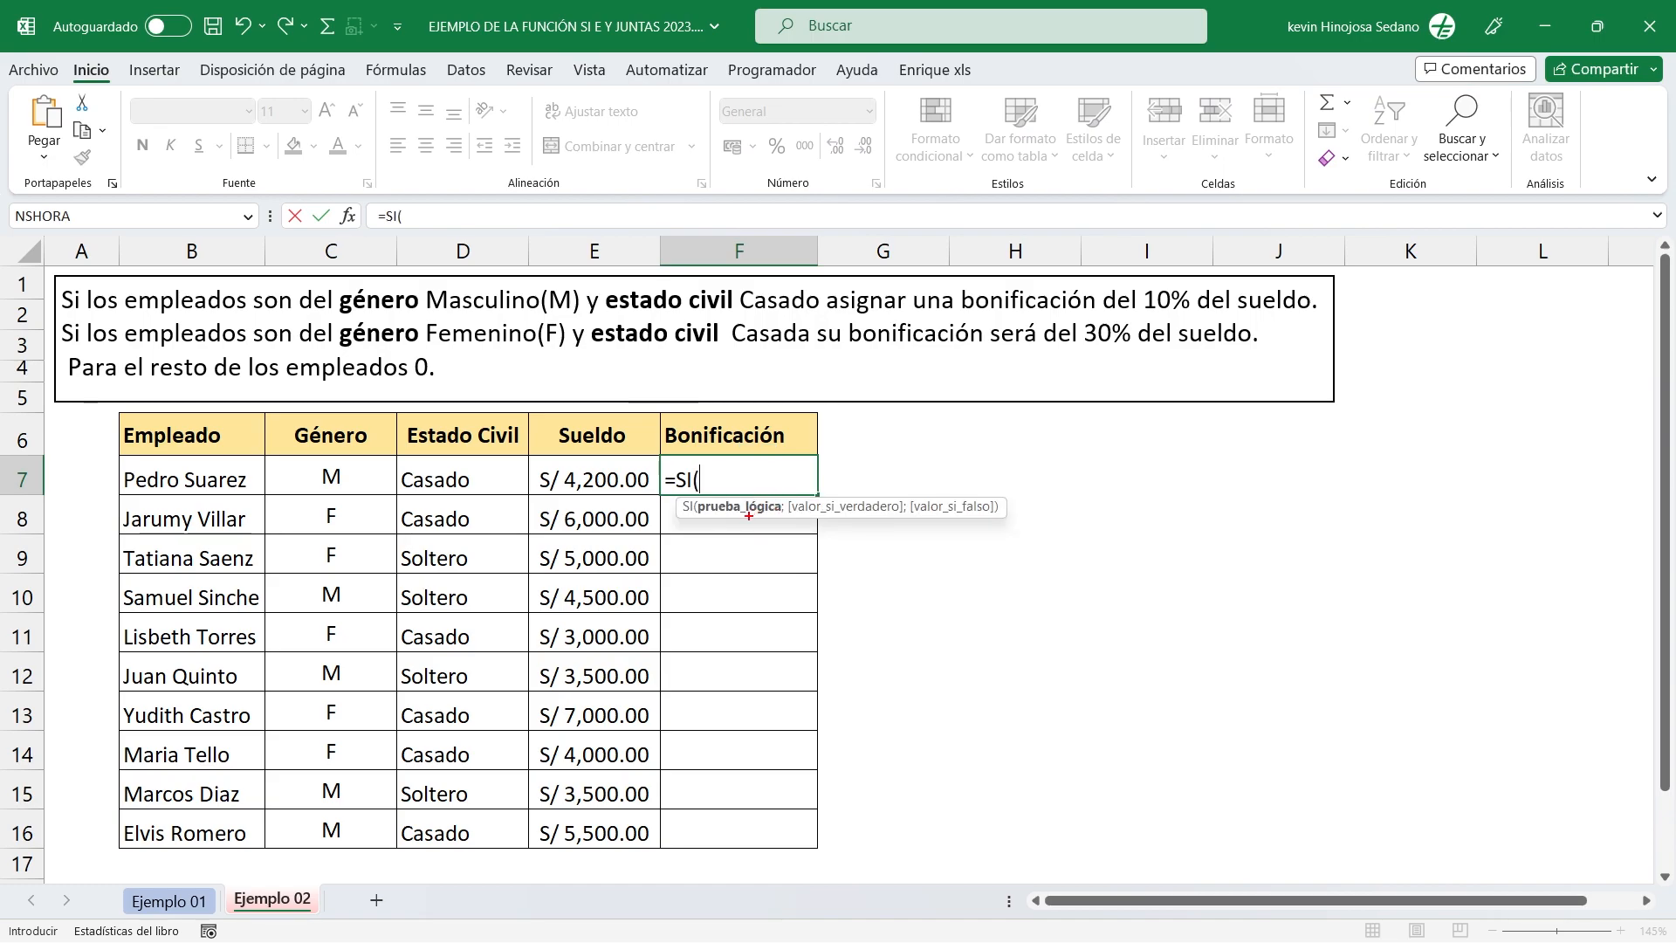
drag(748, 515, 748, 629)
mouse_move(58, 271)
mouse_down()
mouse_move(168, 319)
mouse_move(809, 345)
mouse_move(1330, 338)
mouse_move(1336, 323)
mouse_up()
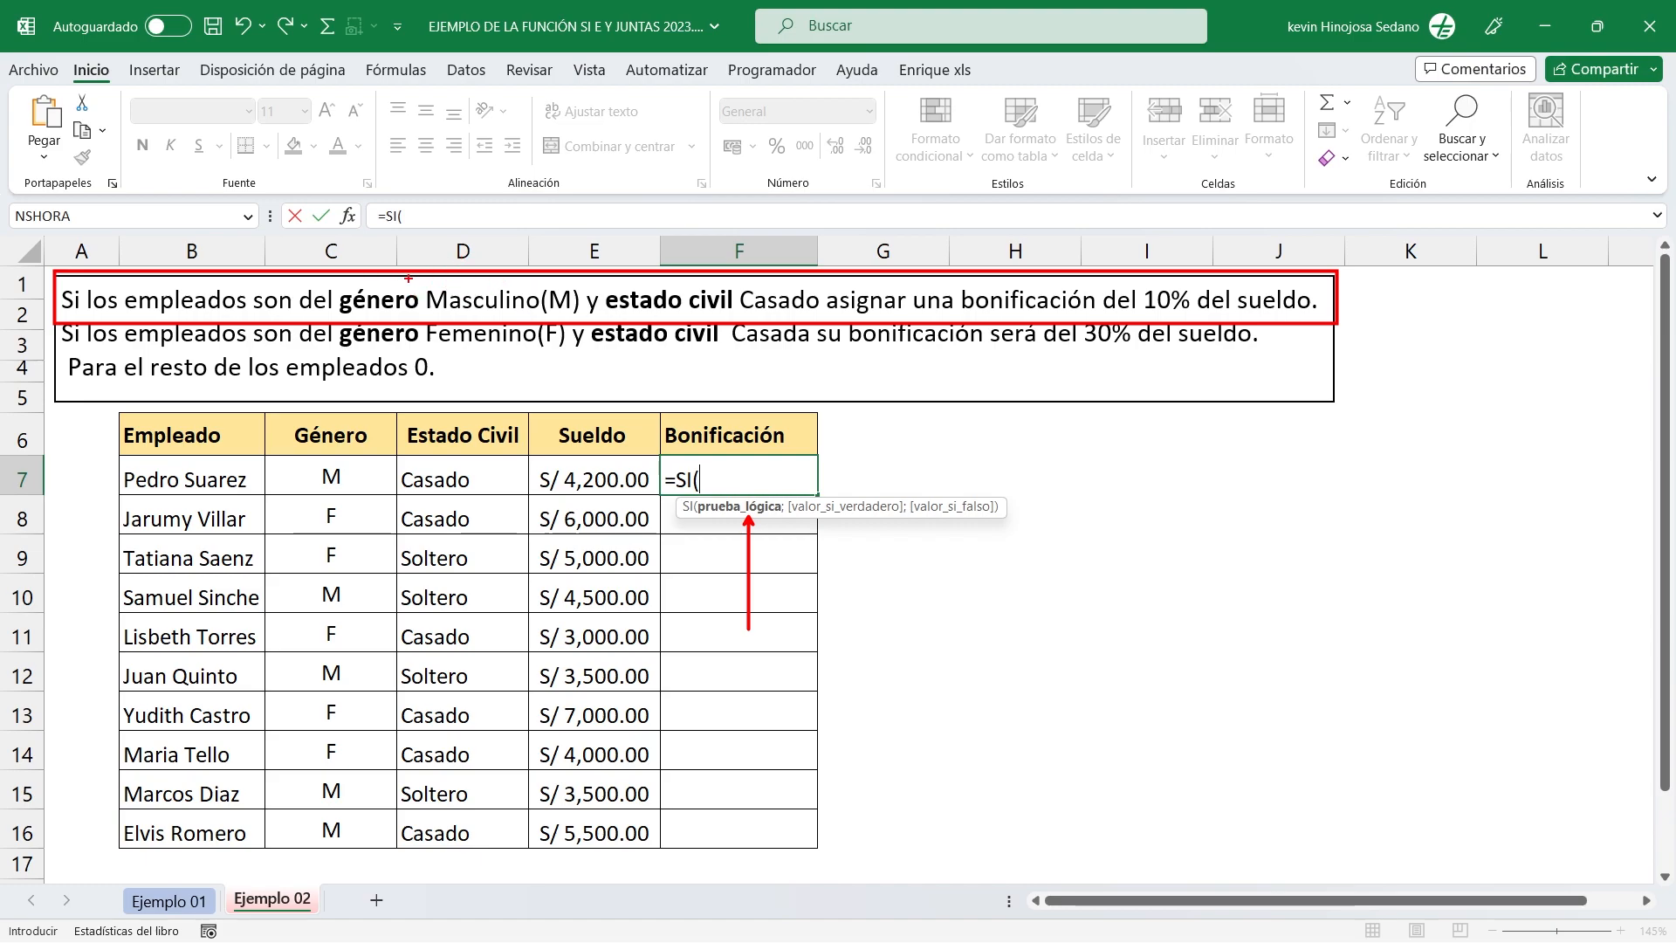
drag(399, 199, 400, 279)
drag(683, 199, 683, 281)
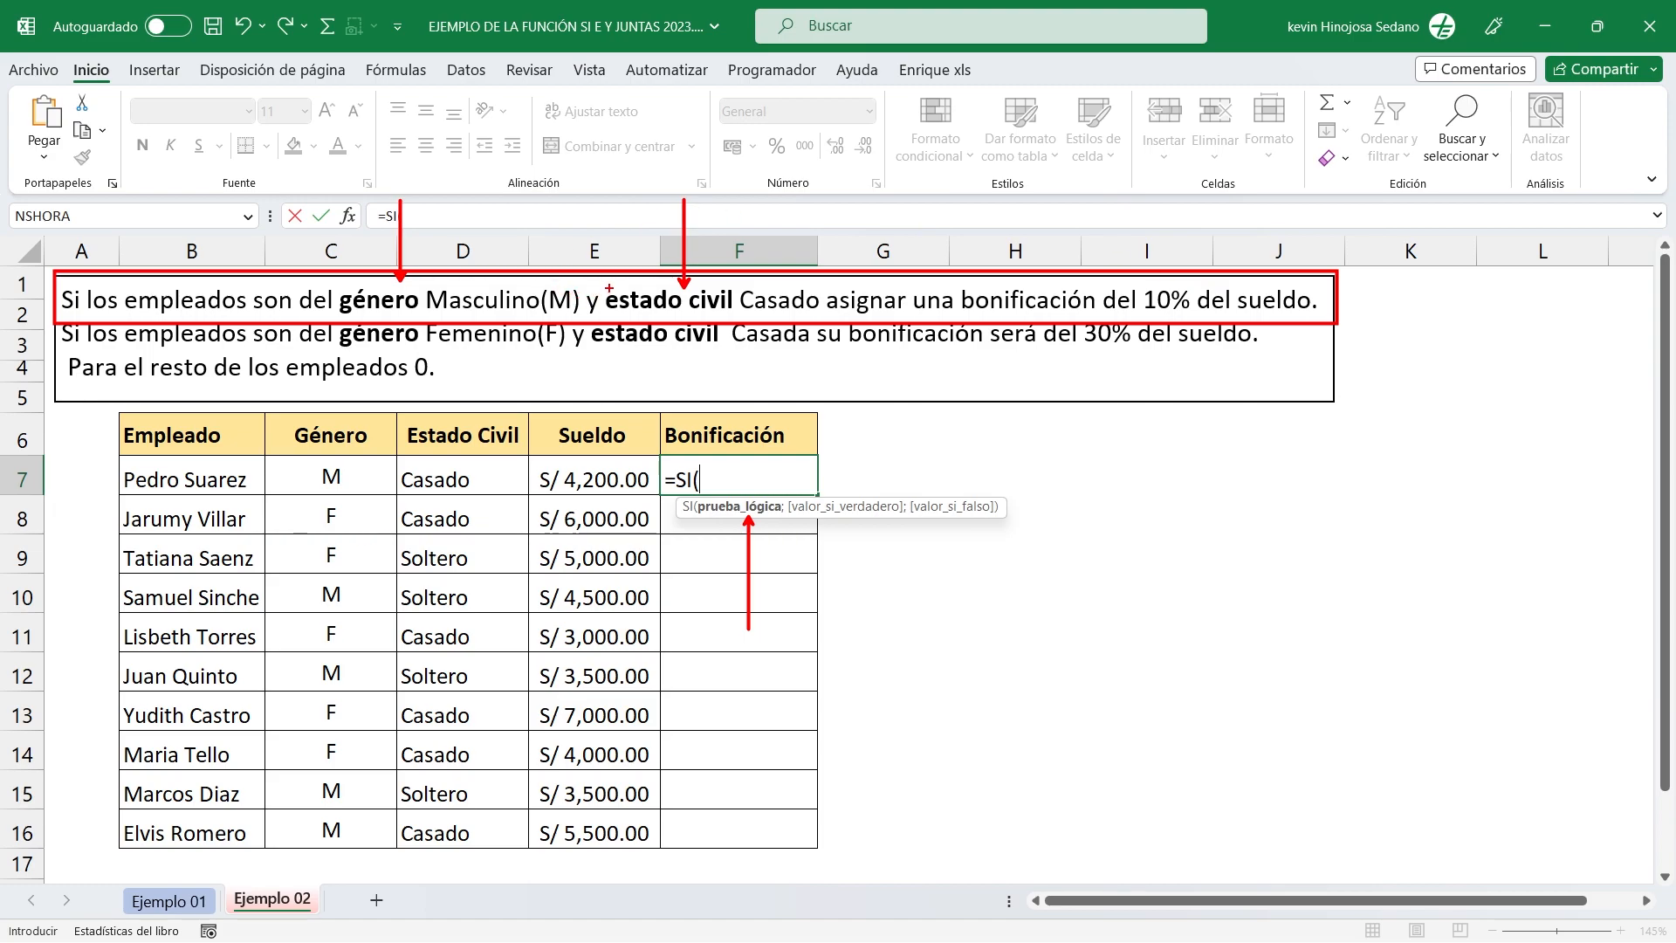
drag(618, 88, 595, 284)
key(Escape)
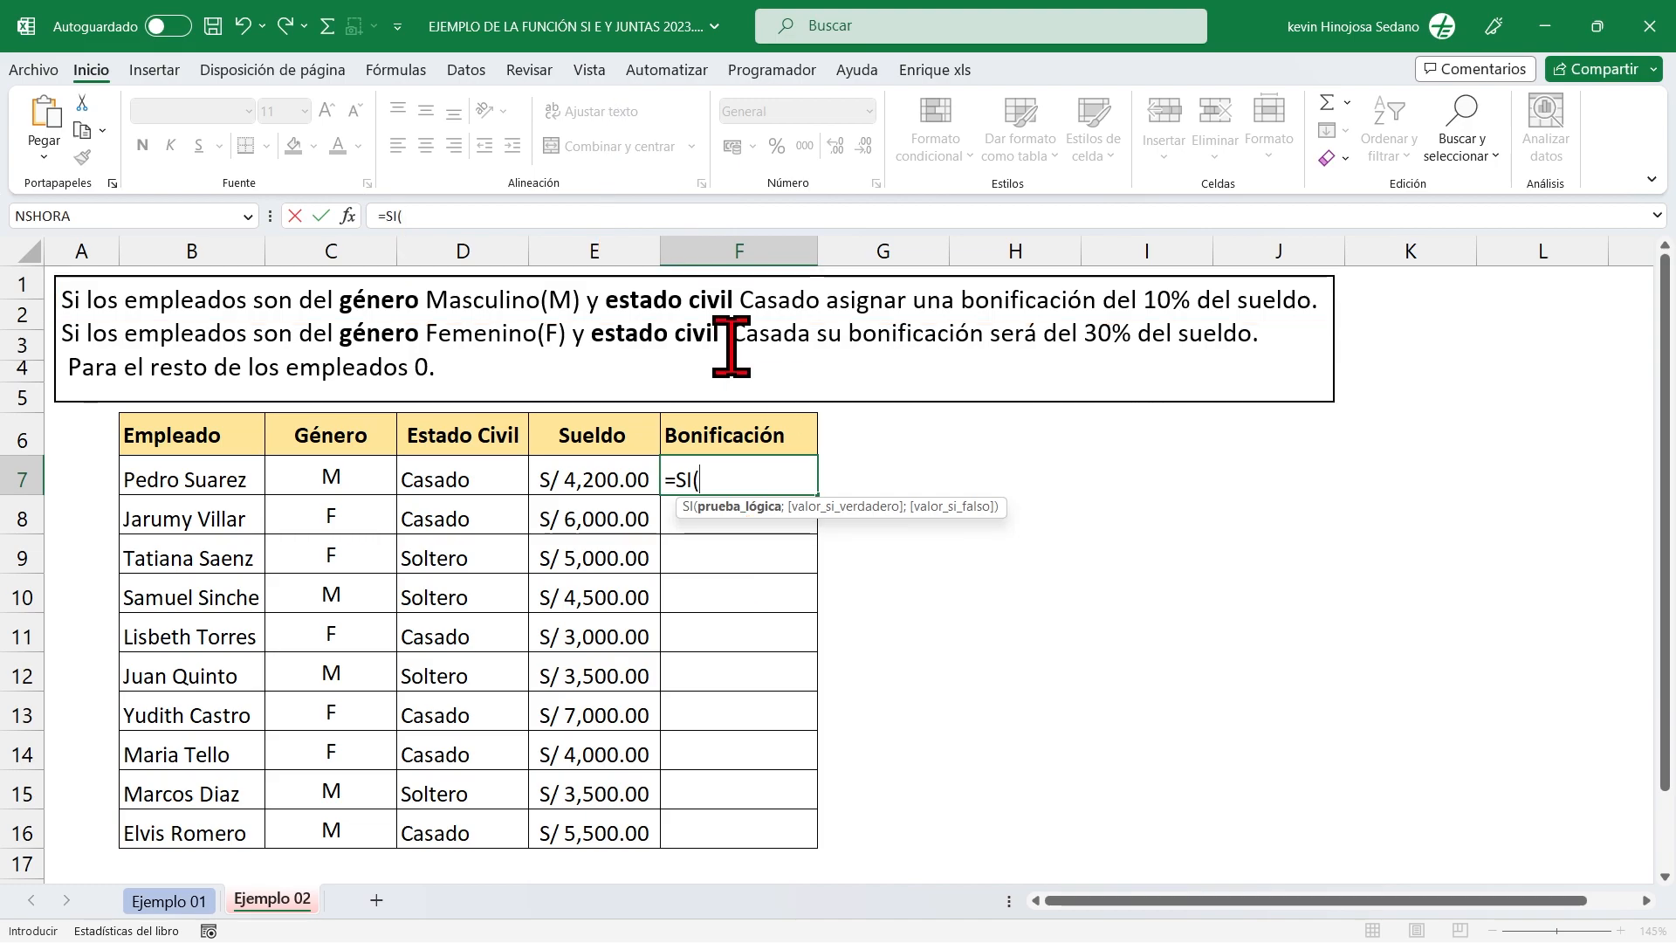
text(Y)
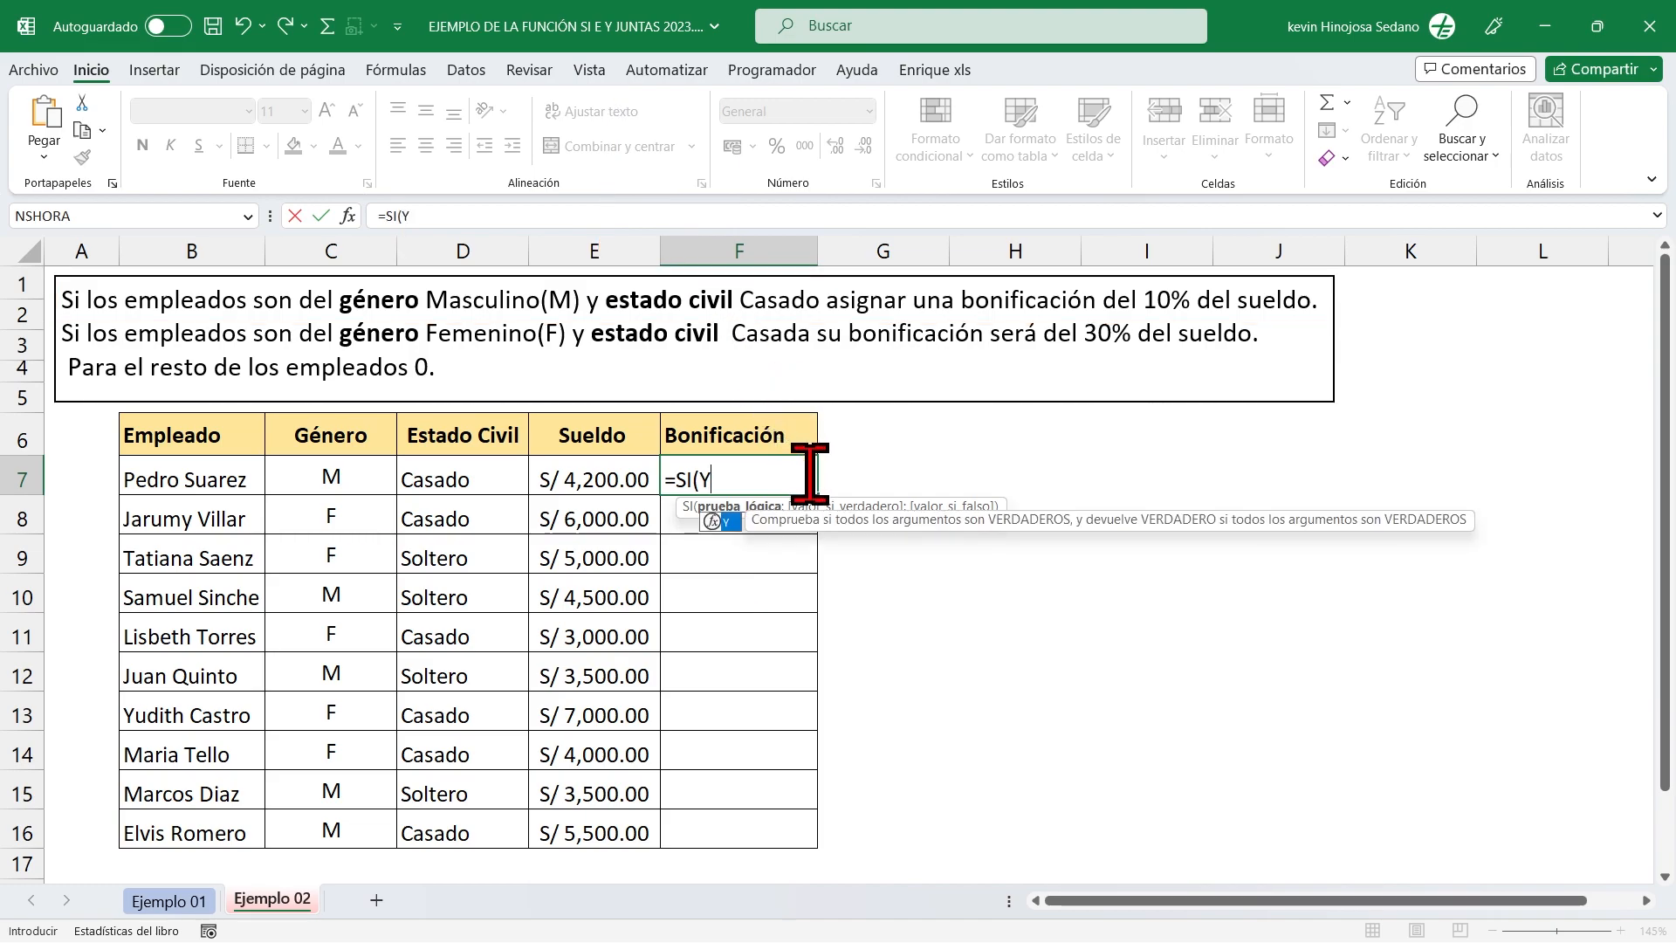
text(()
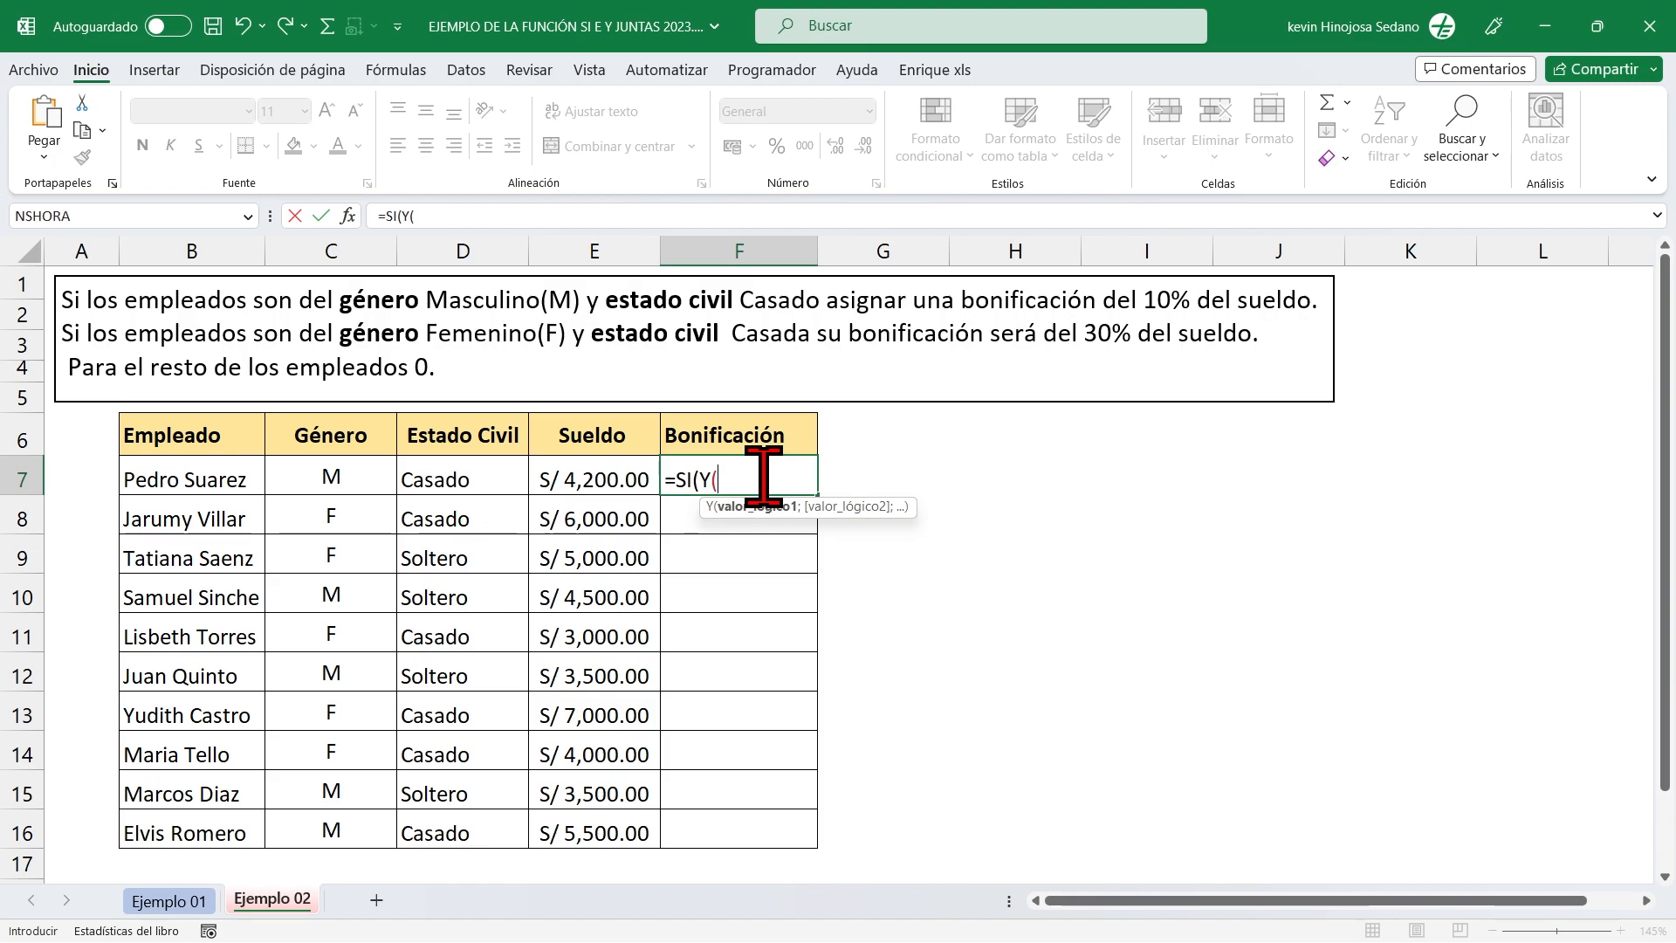
Add the gender criterion C7="M" as the first logical value of the Y function, followed by a semicolon separator.
mouse_move(322, 261)
mouse_down()
mouse_move(375, 290)
mouse_move(572, 323)
mouse_move(808, 323)
mouse_up()
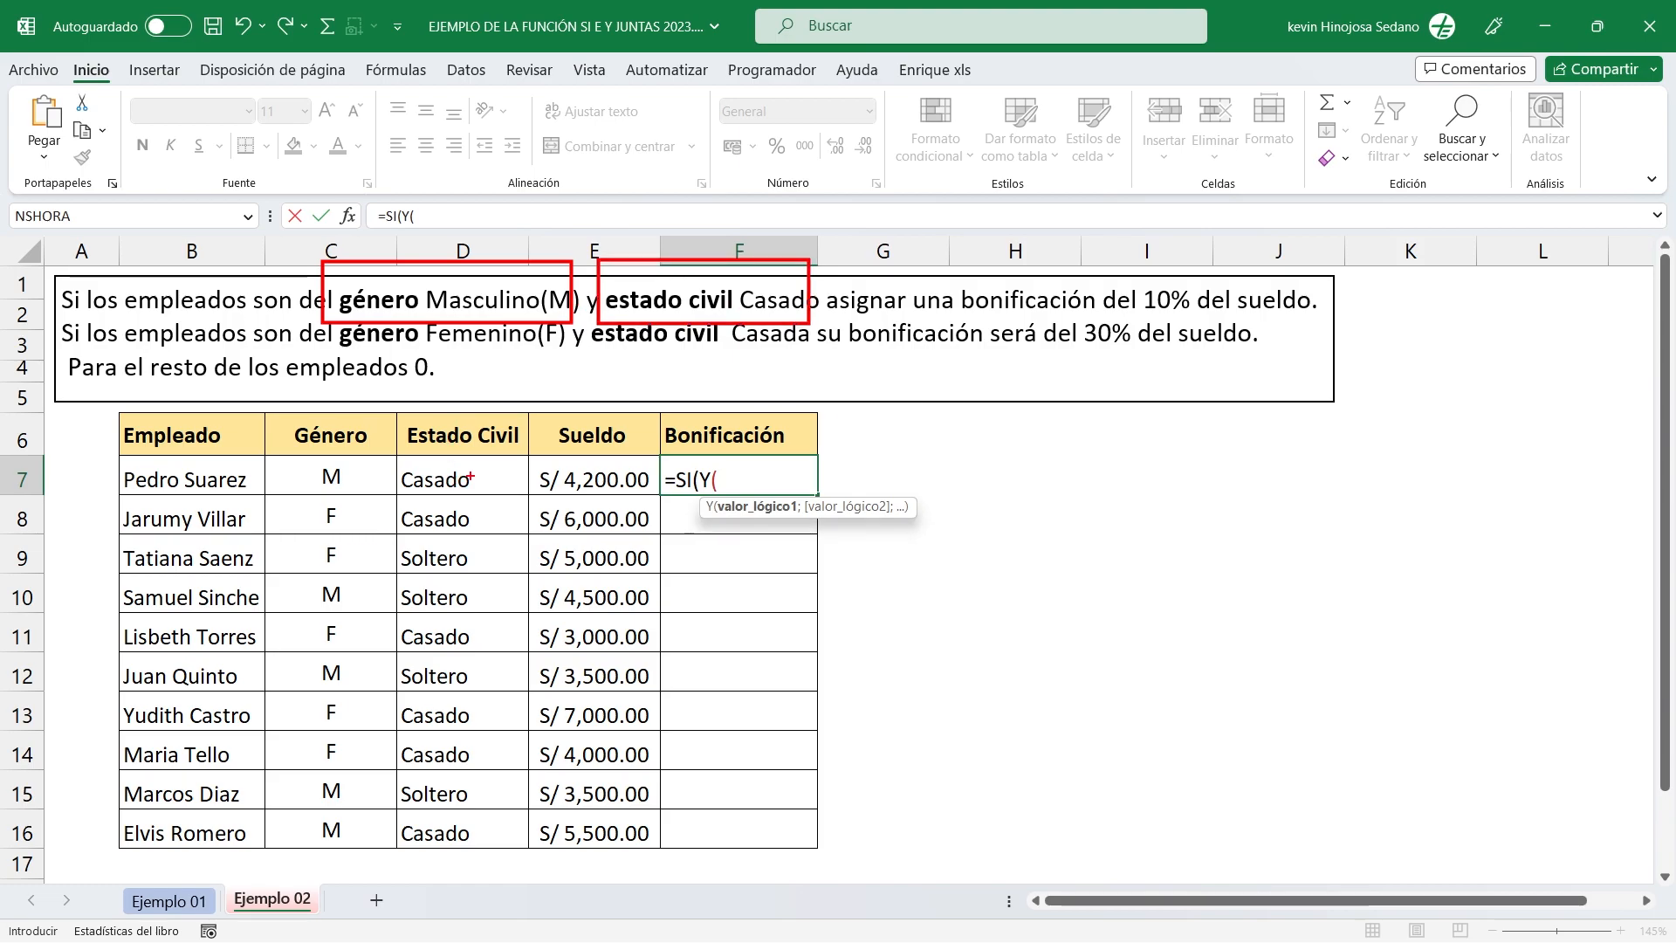
click(310, 471)
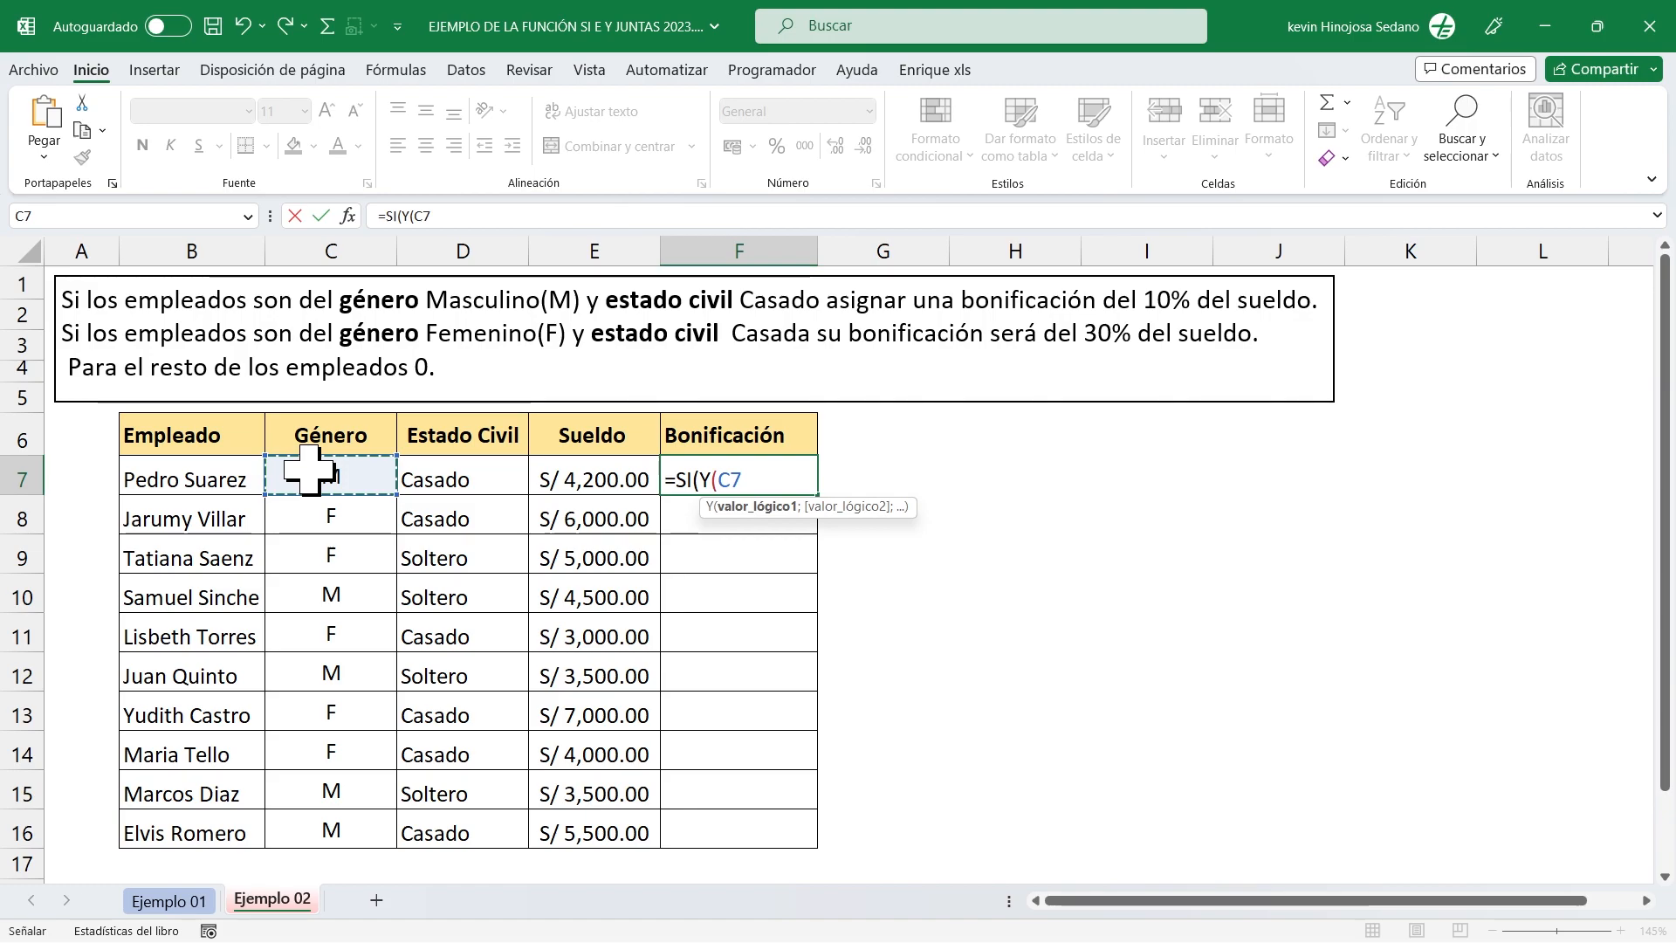
text(=)
text("M)
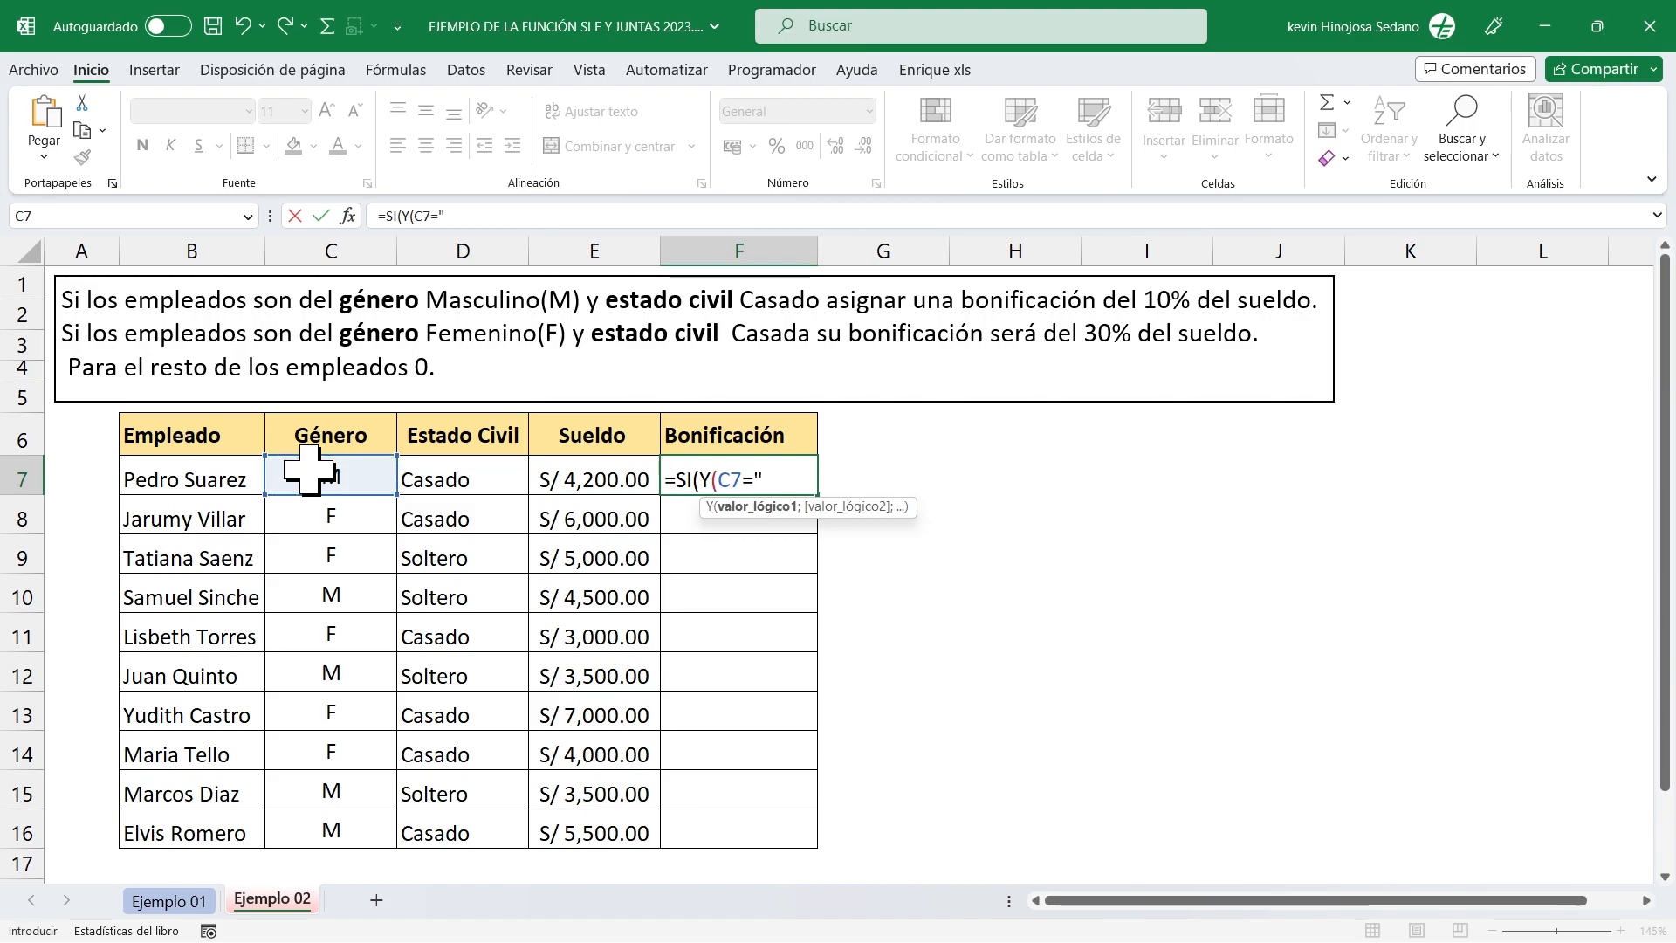
text(")
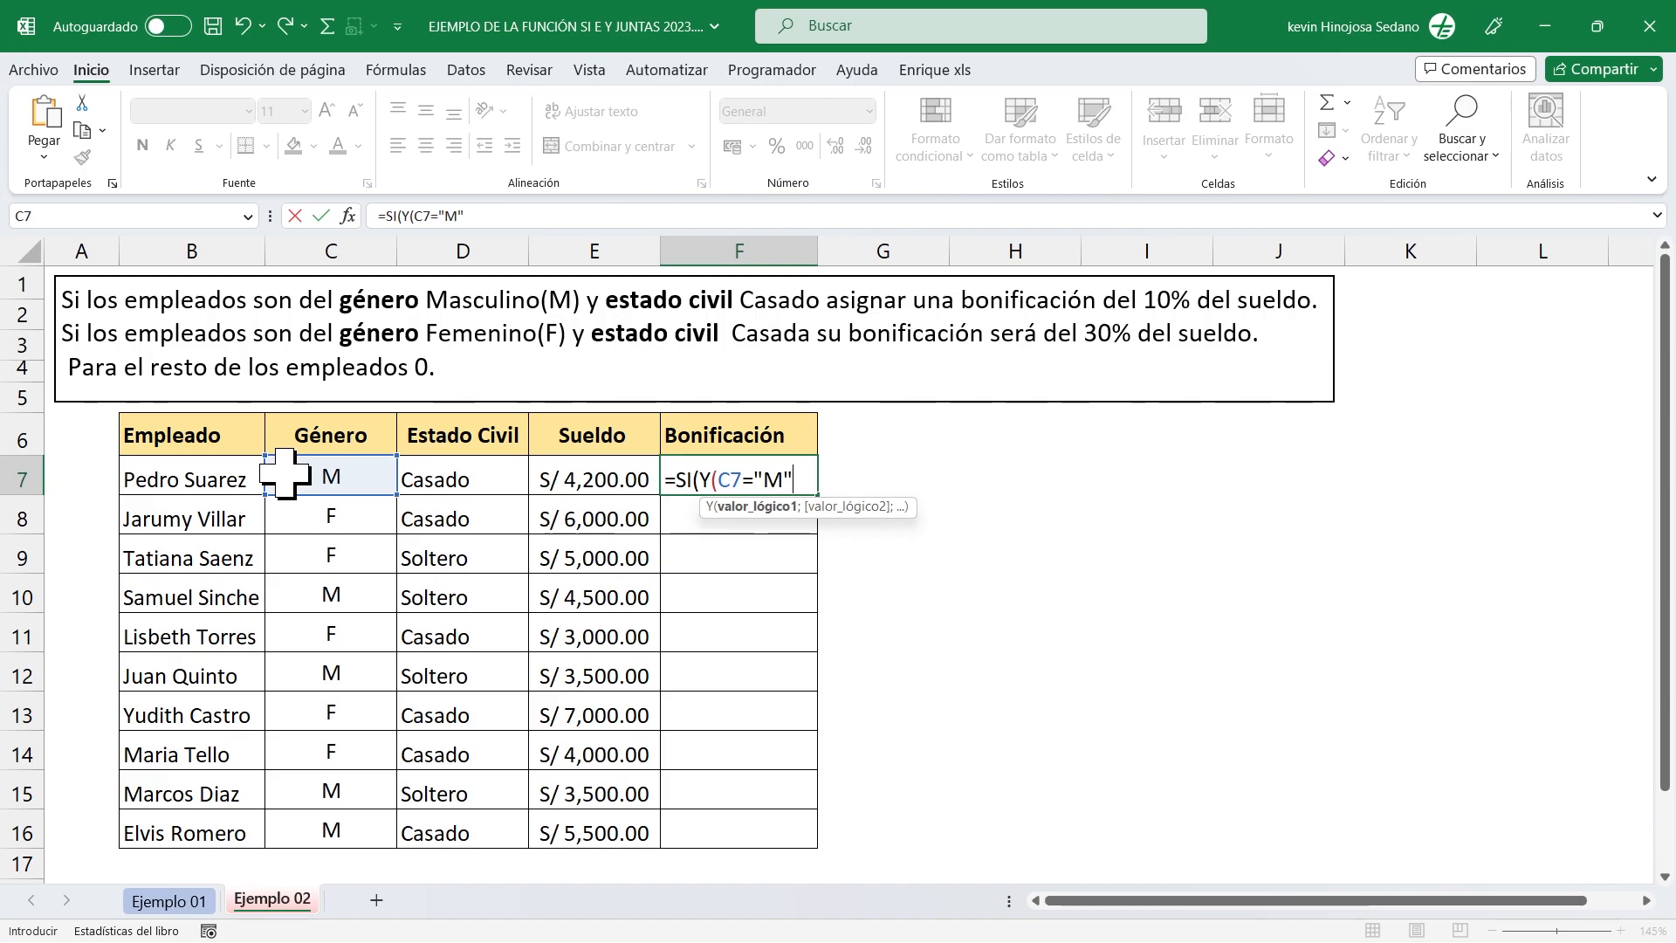
text(;)
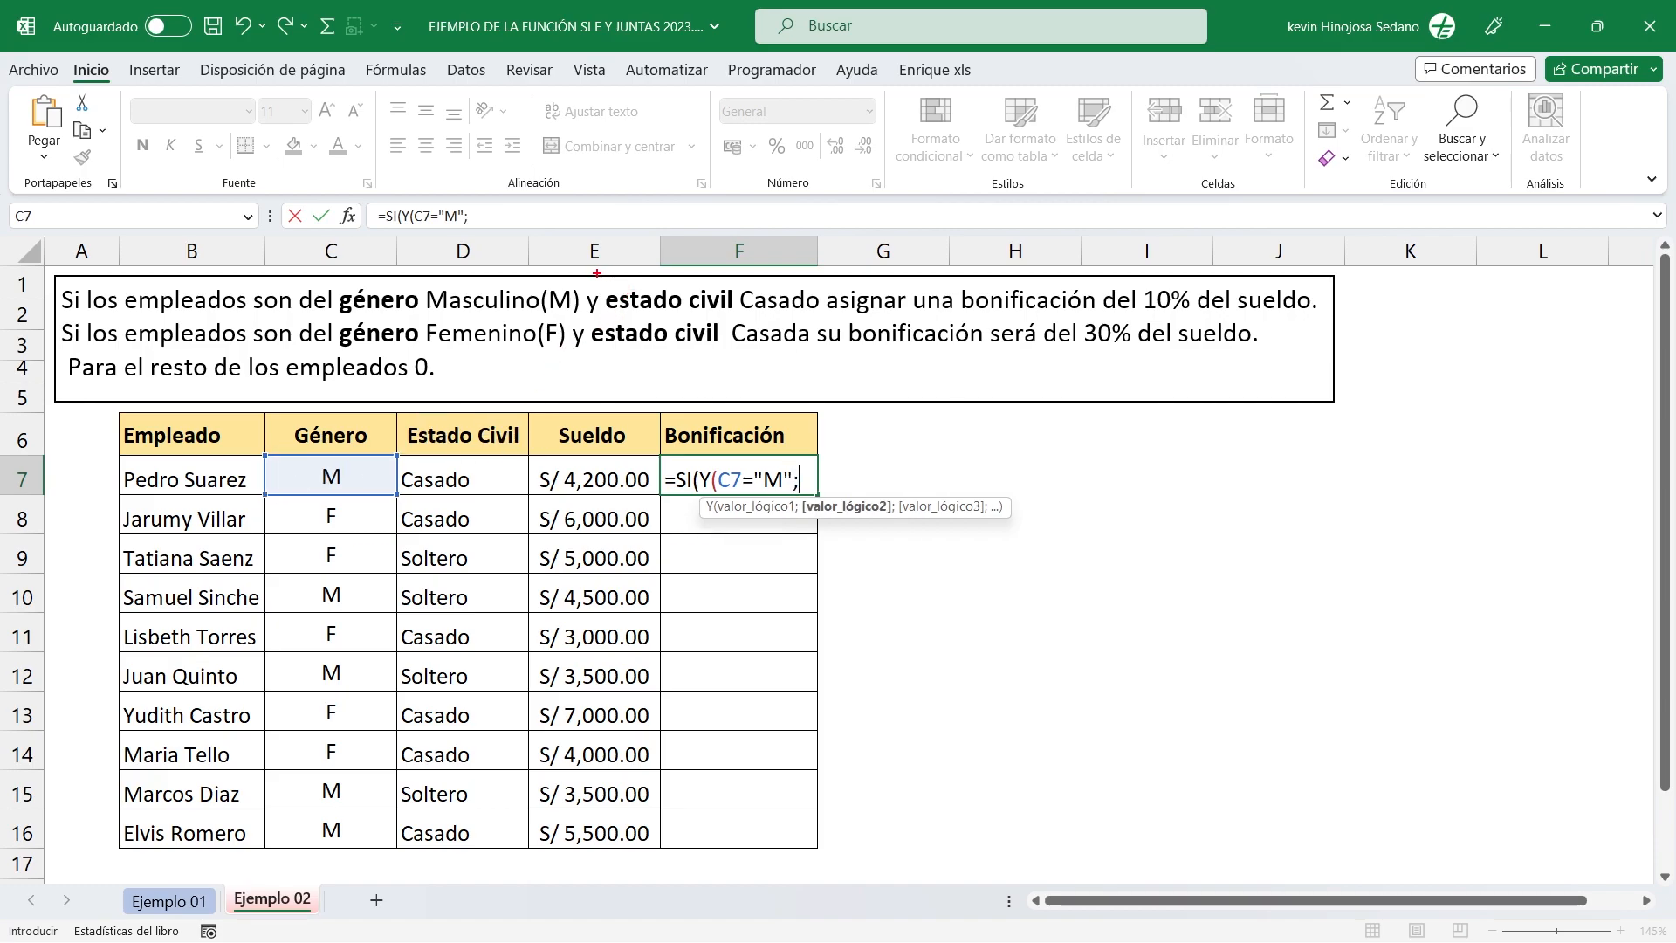
Add the marital status criterion D7="Casado" as the Y function's second logical value, close the Y function and add a semicolon separator.
drag(592, 269, 831, 315)
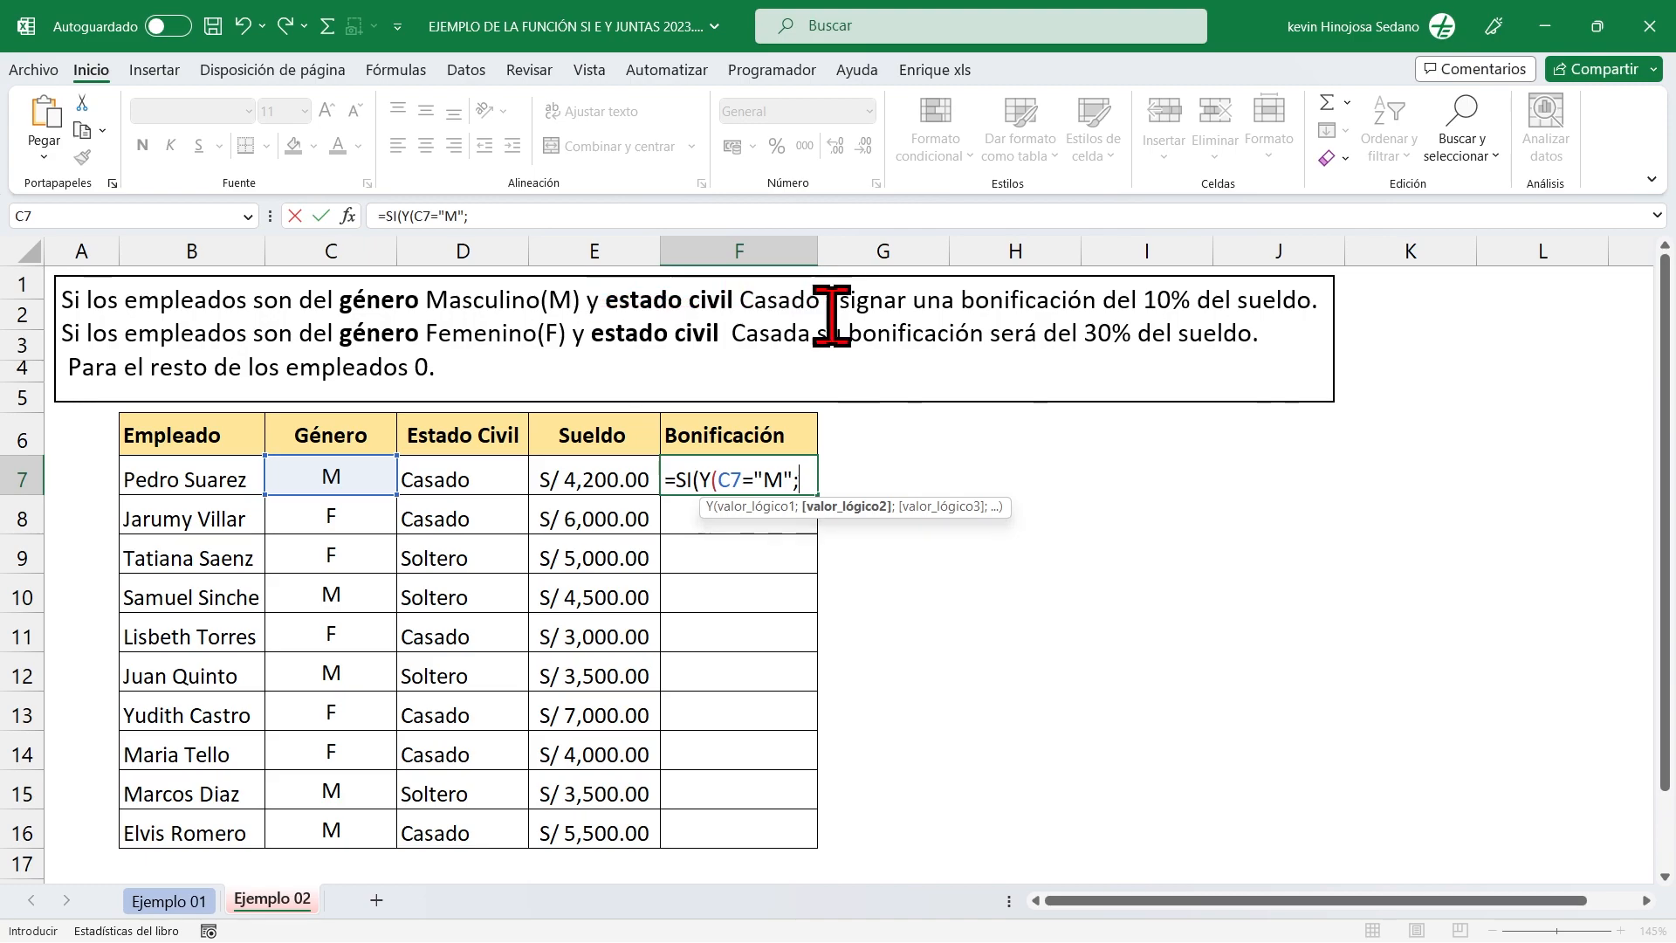
click(489, 479)
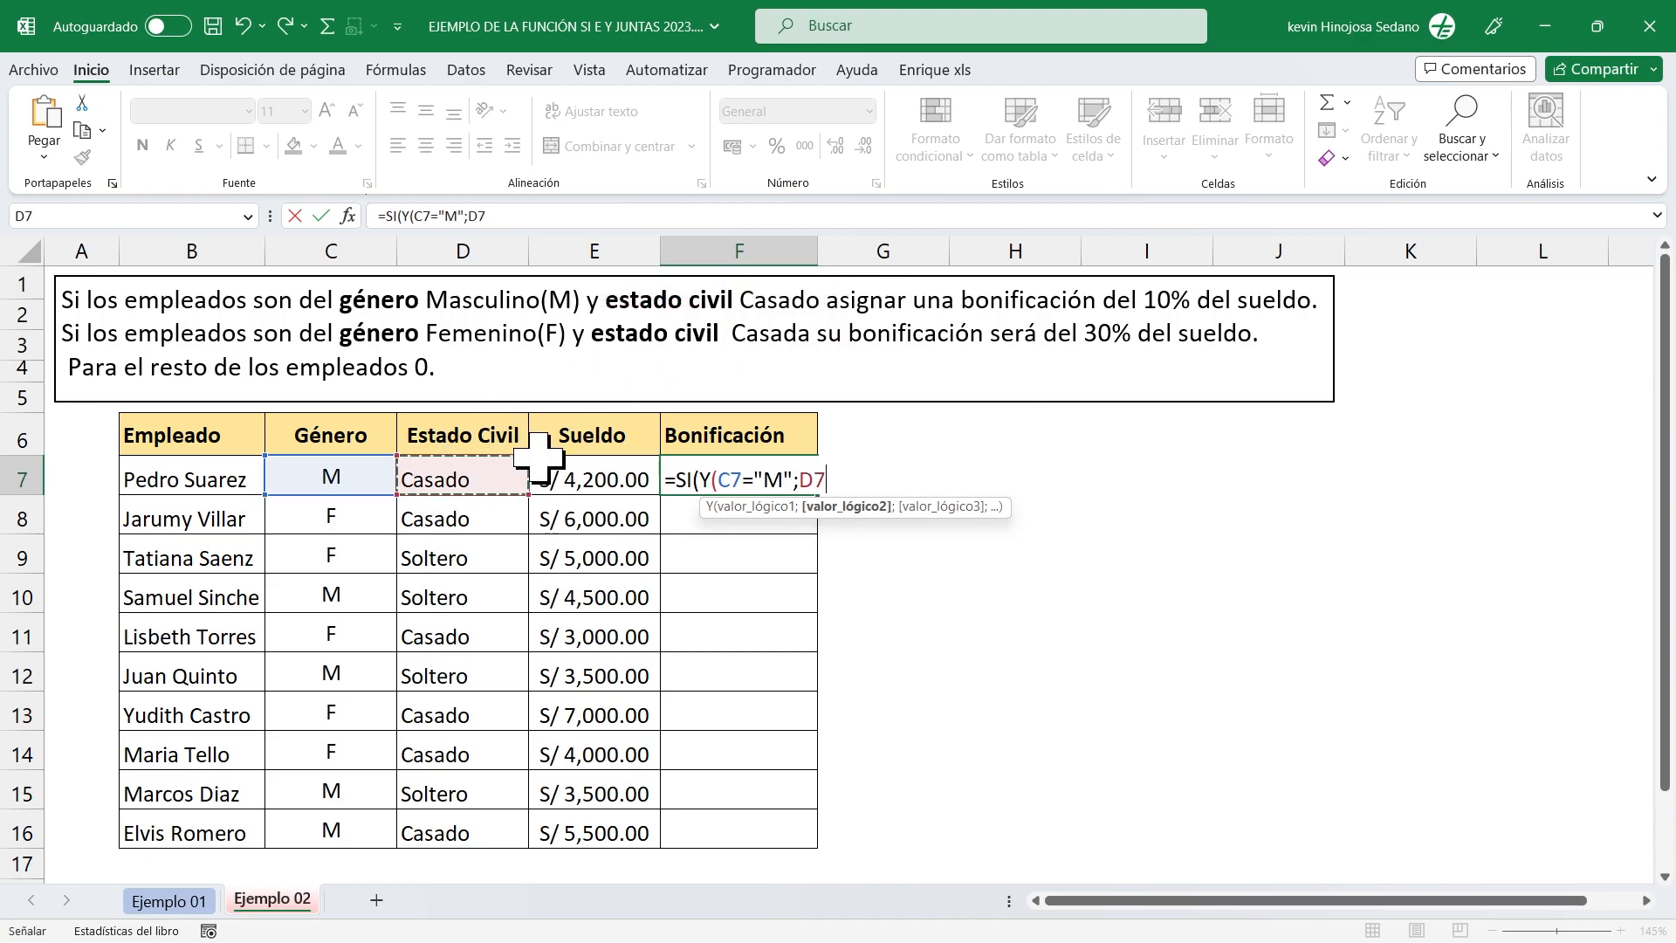
text(=)
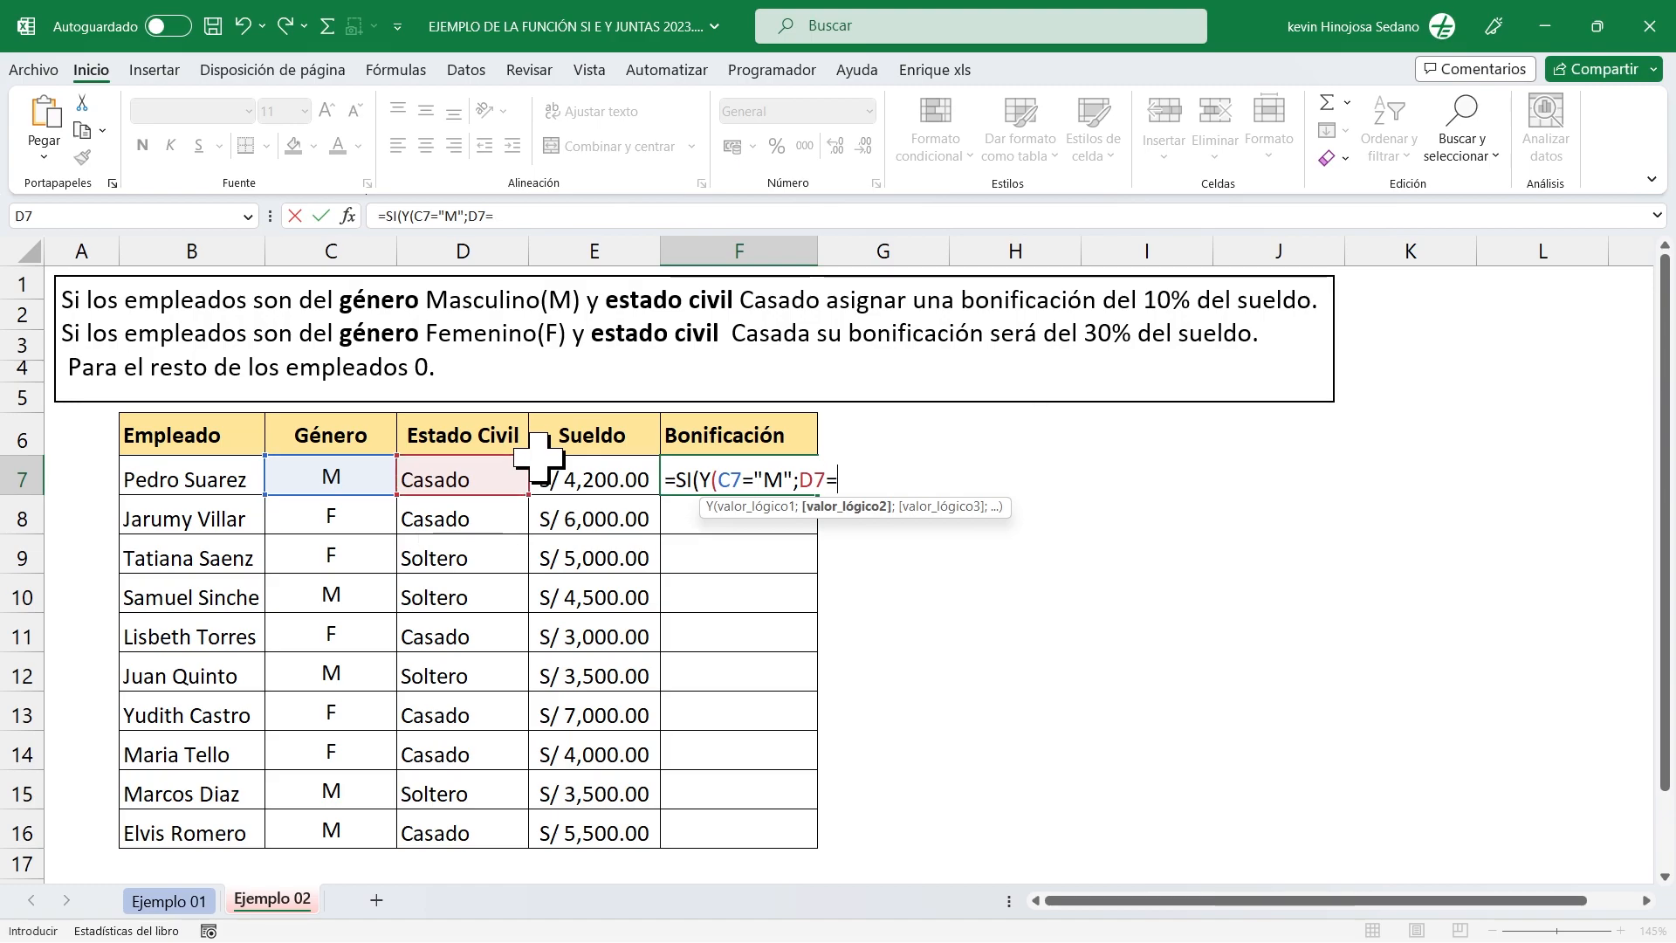
text("Casado)
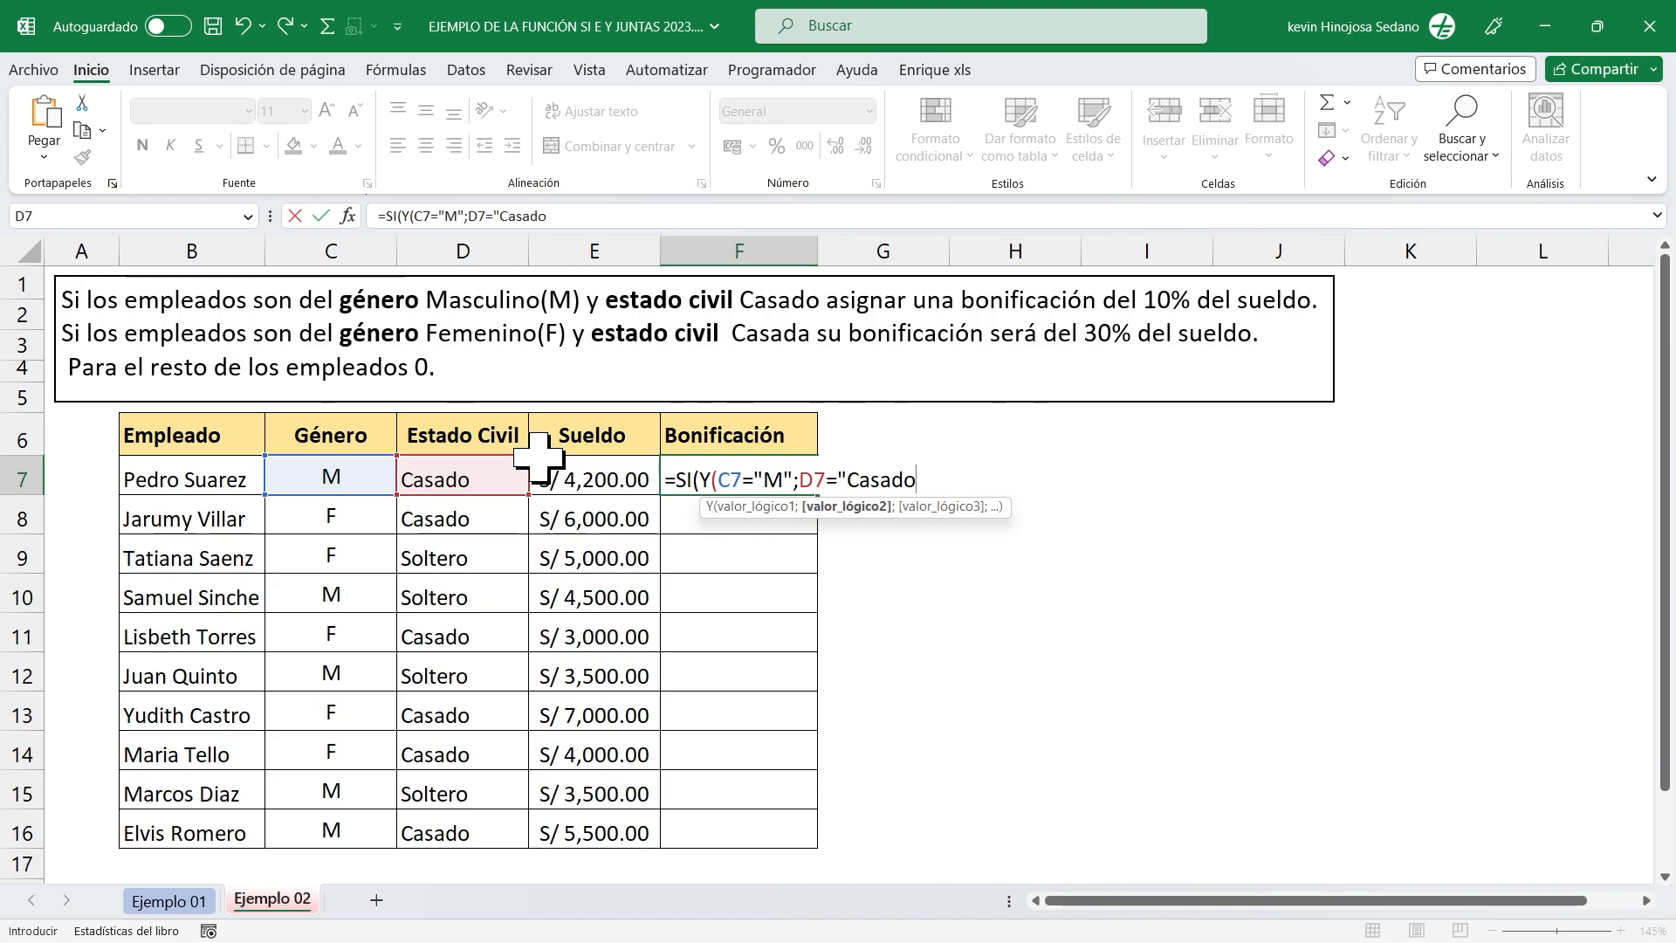
text(")
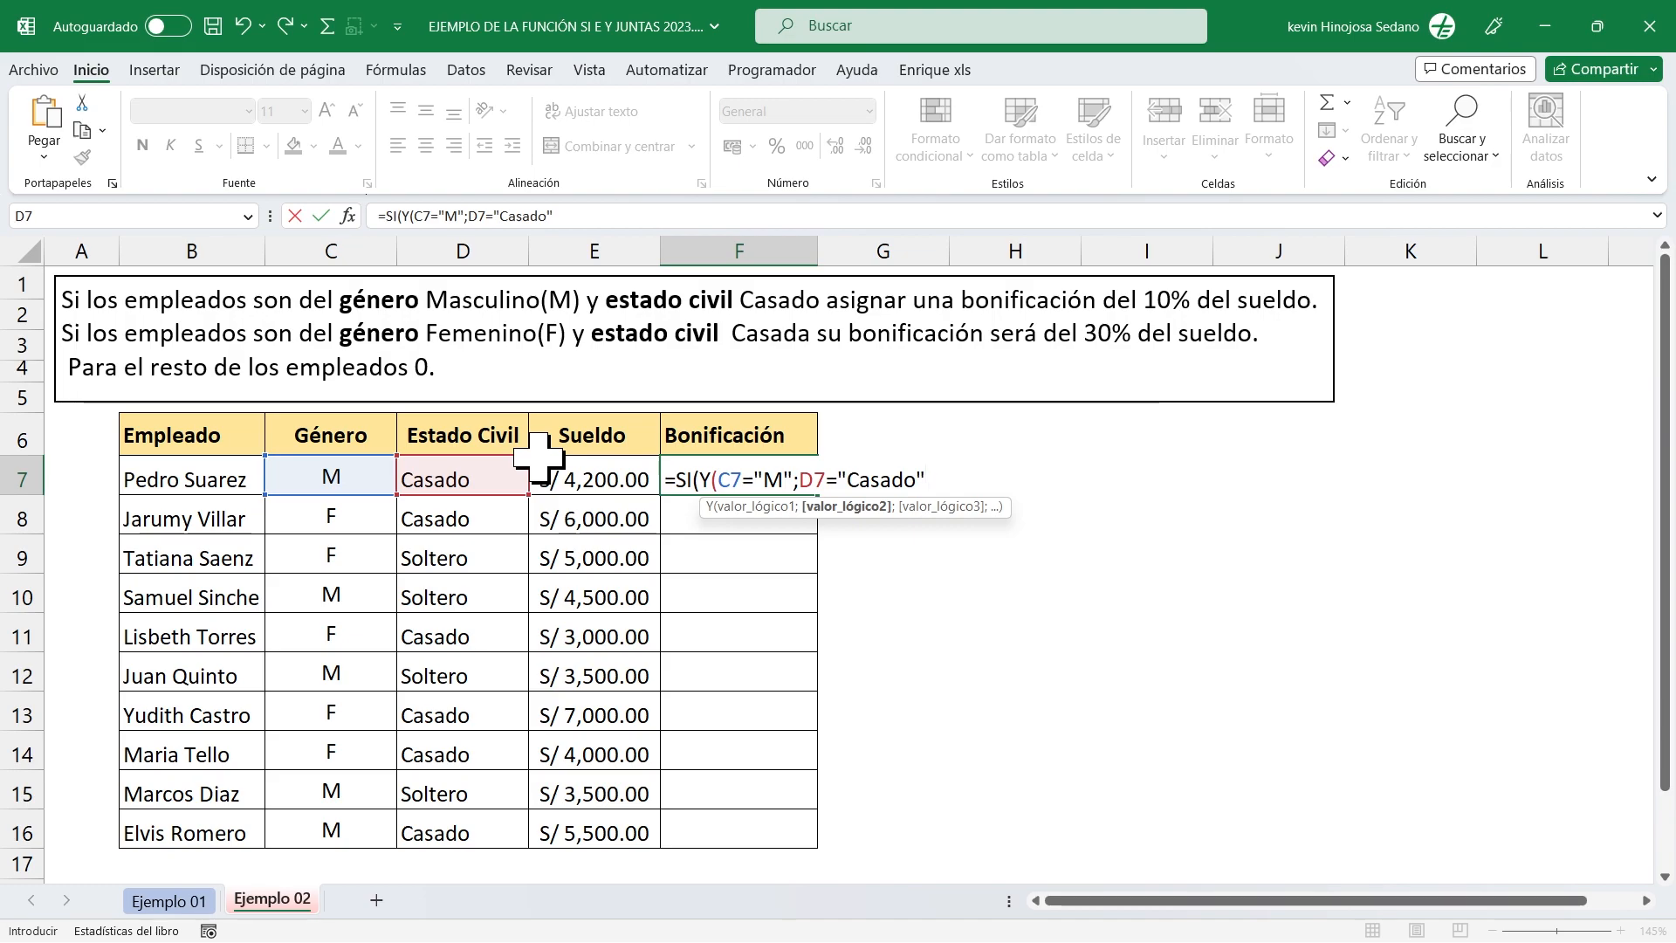
text())
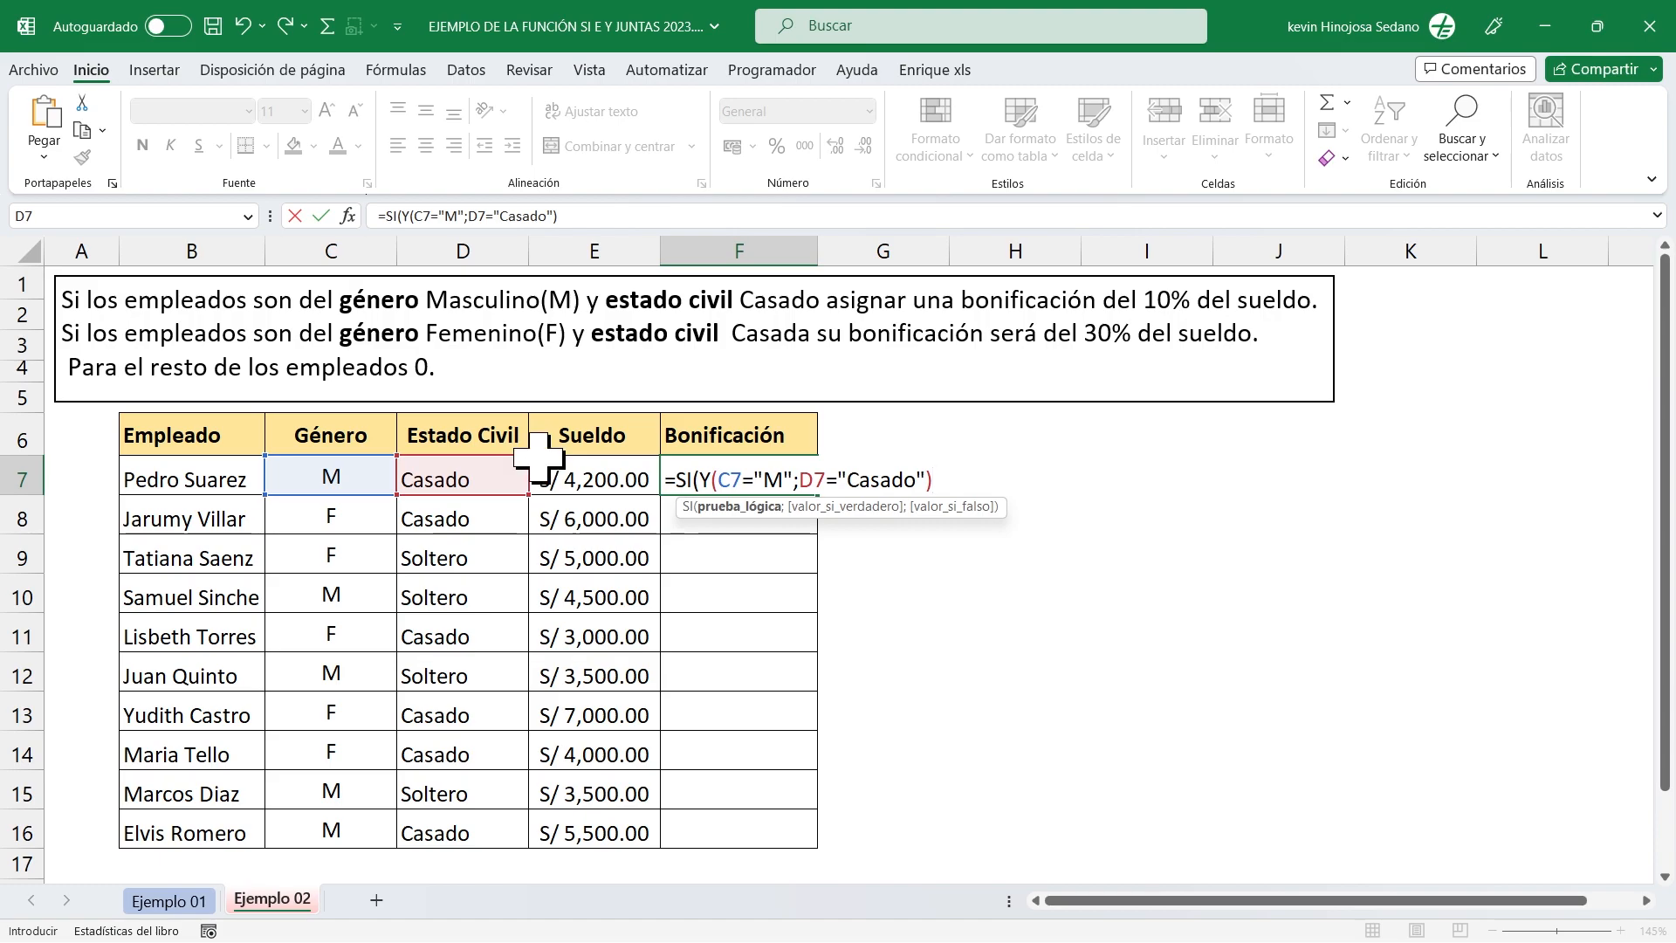
drag(695, 458, 942, 493)
key(Escape)
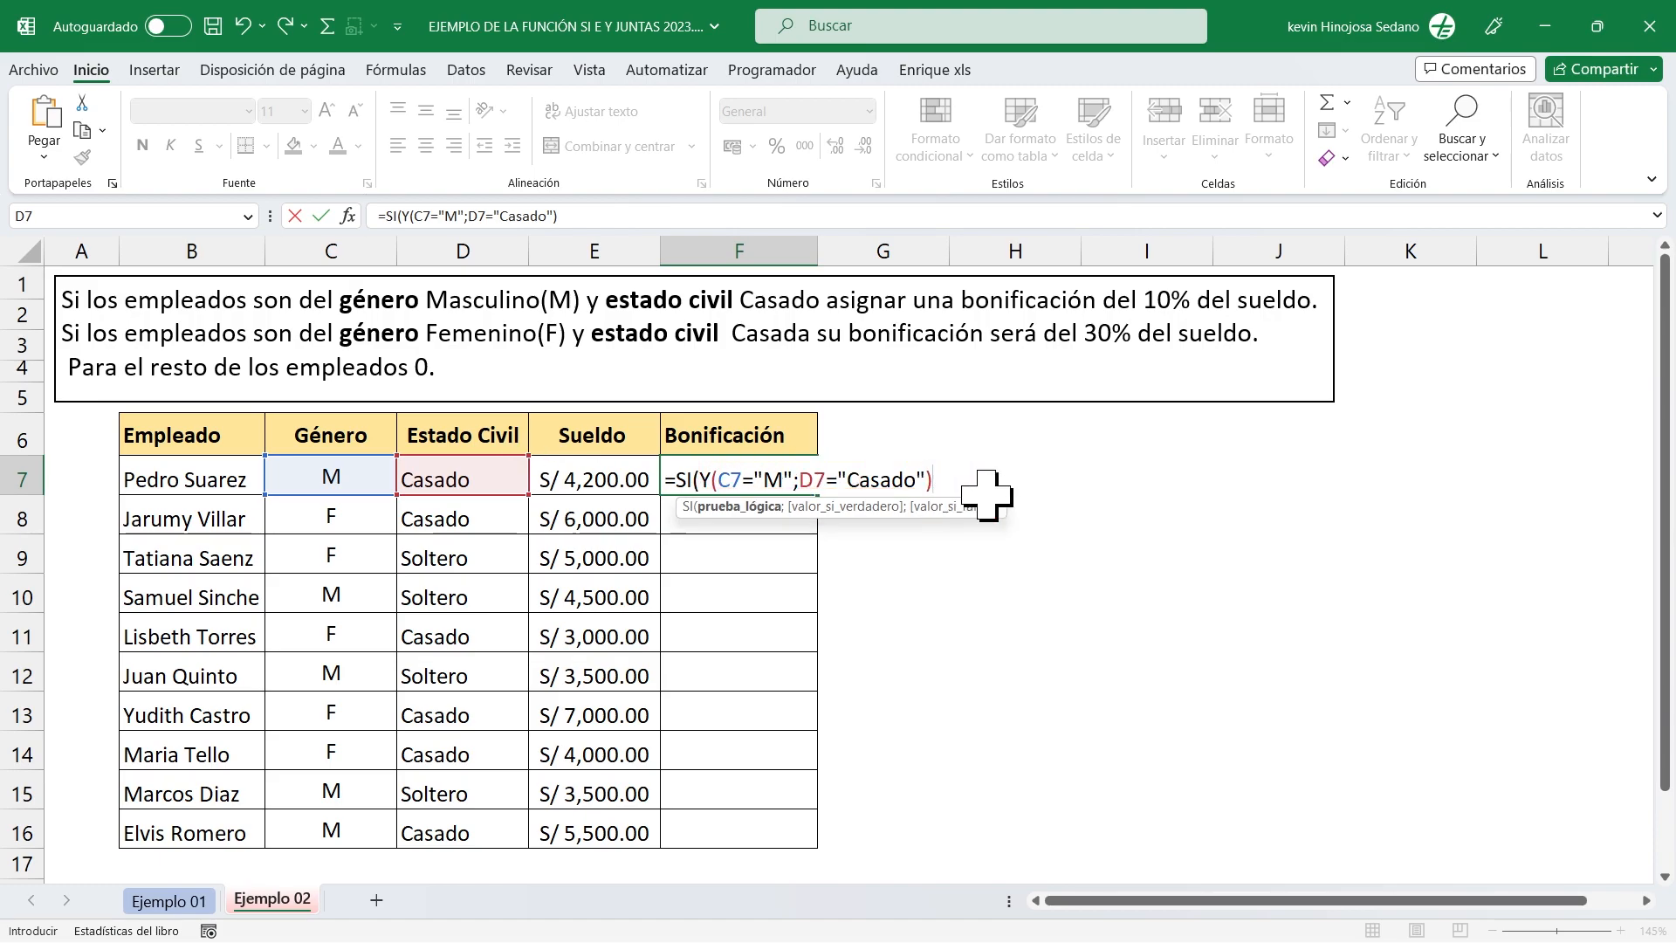
text(;)
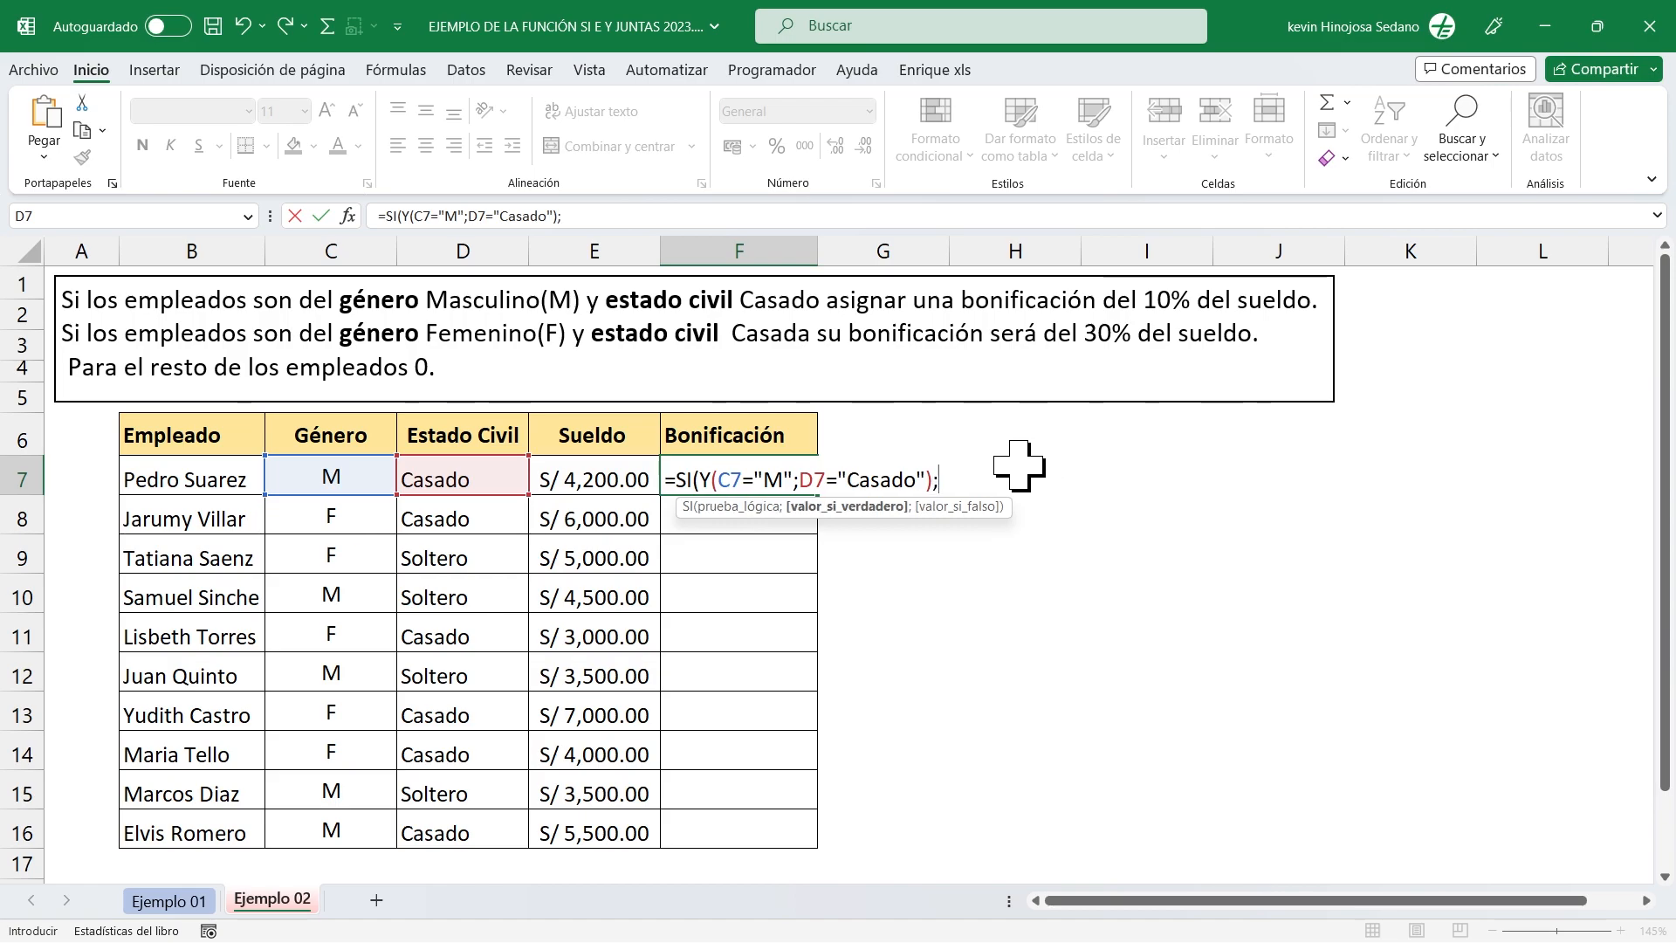
Enter 10%*E7 as the SI function's value if true in the F7 formula, followed by a semicolon separator.
key(ctrl+2)
drag(852, 515, 856, 618)
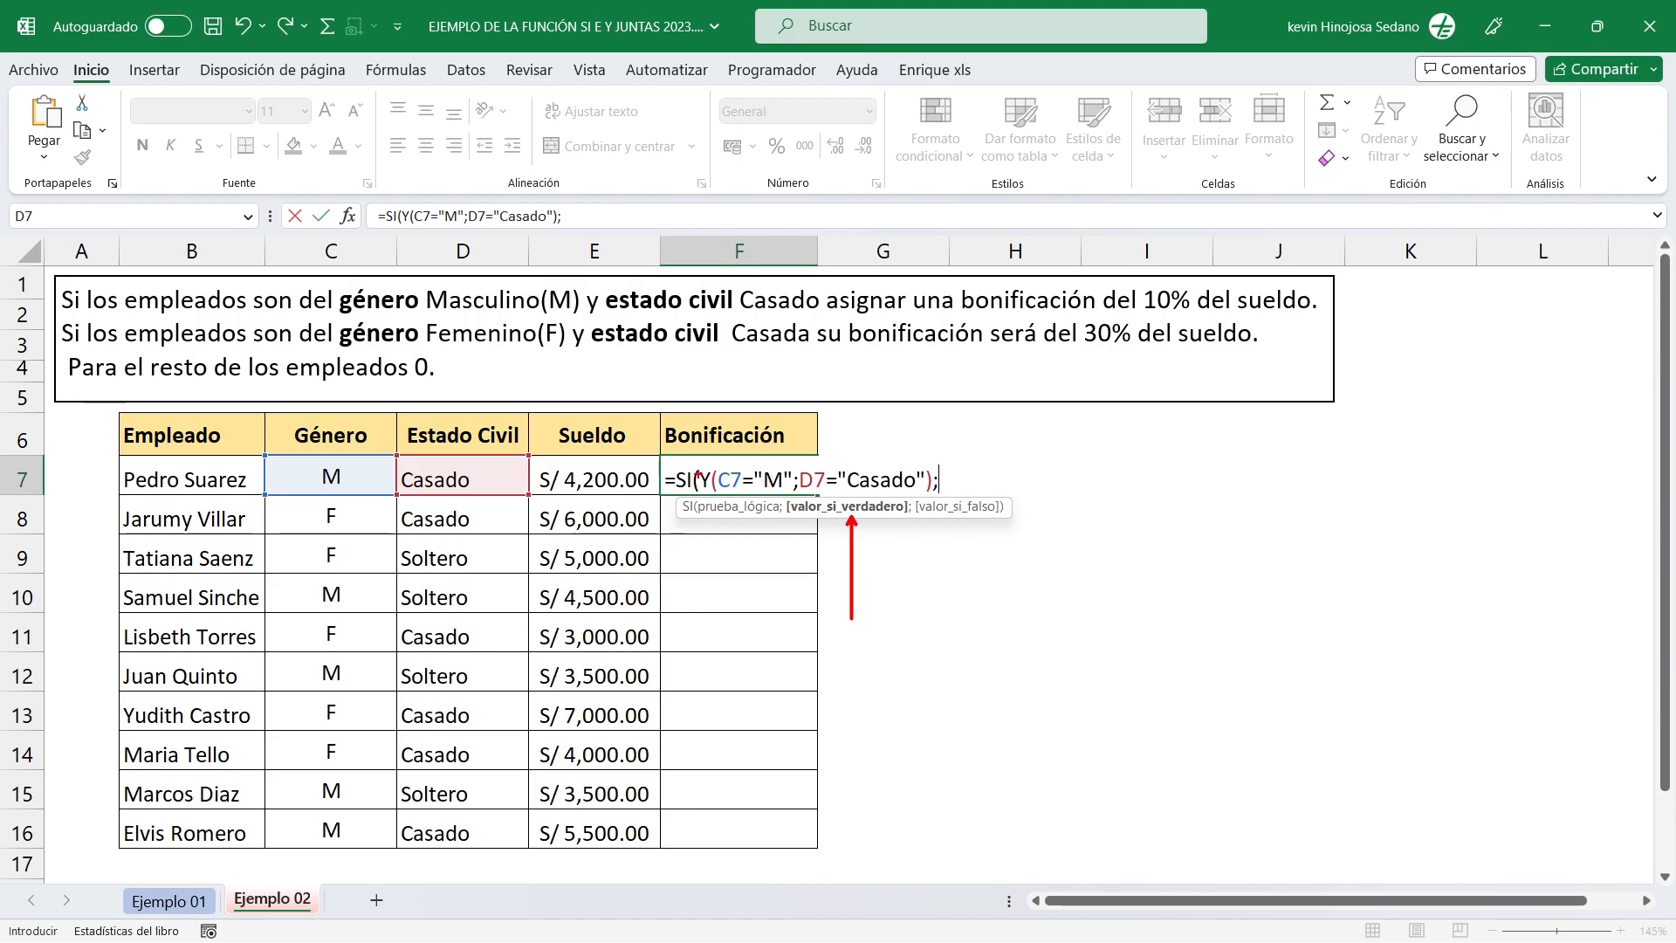
mouse_move(696, 461)
mouse_down()
mouse_move(790, 490)
mouse_move(934, 494)
mouse_up()
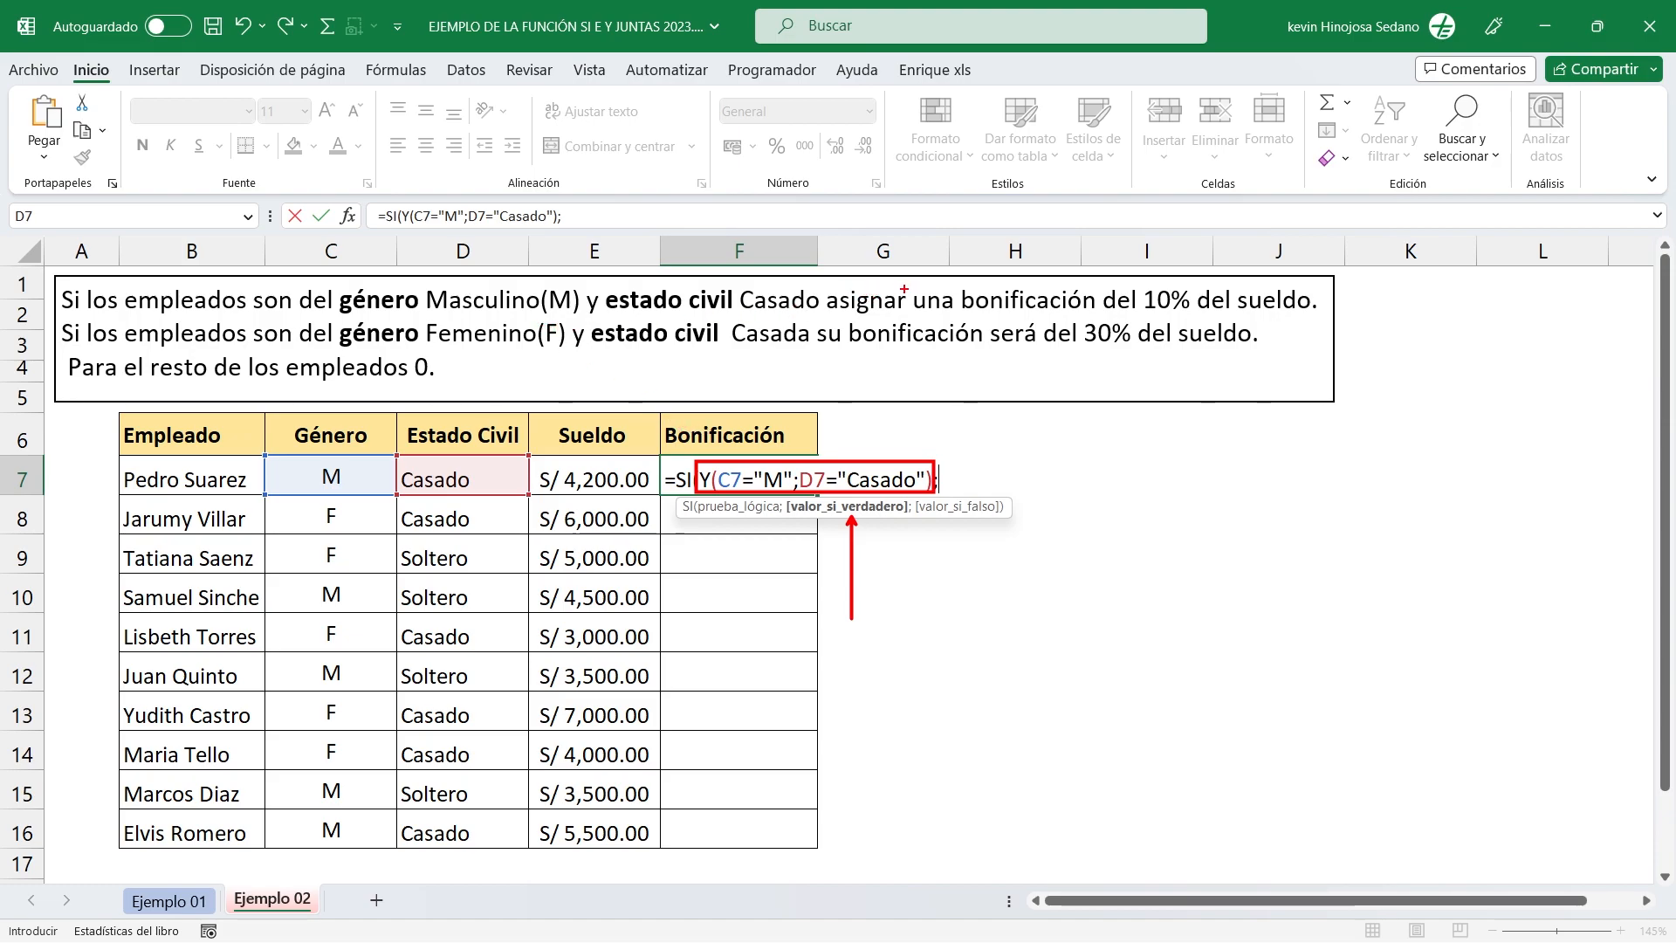
mouse_move(829, 277)
mouse_down()
mouse_move(1272, 333)
mouse_move(1328, 321)
mouse_up()
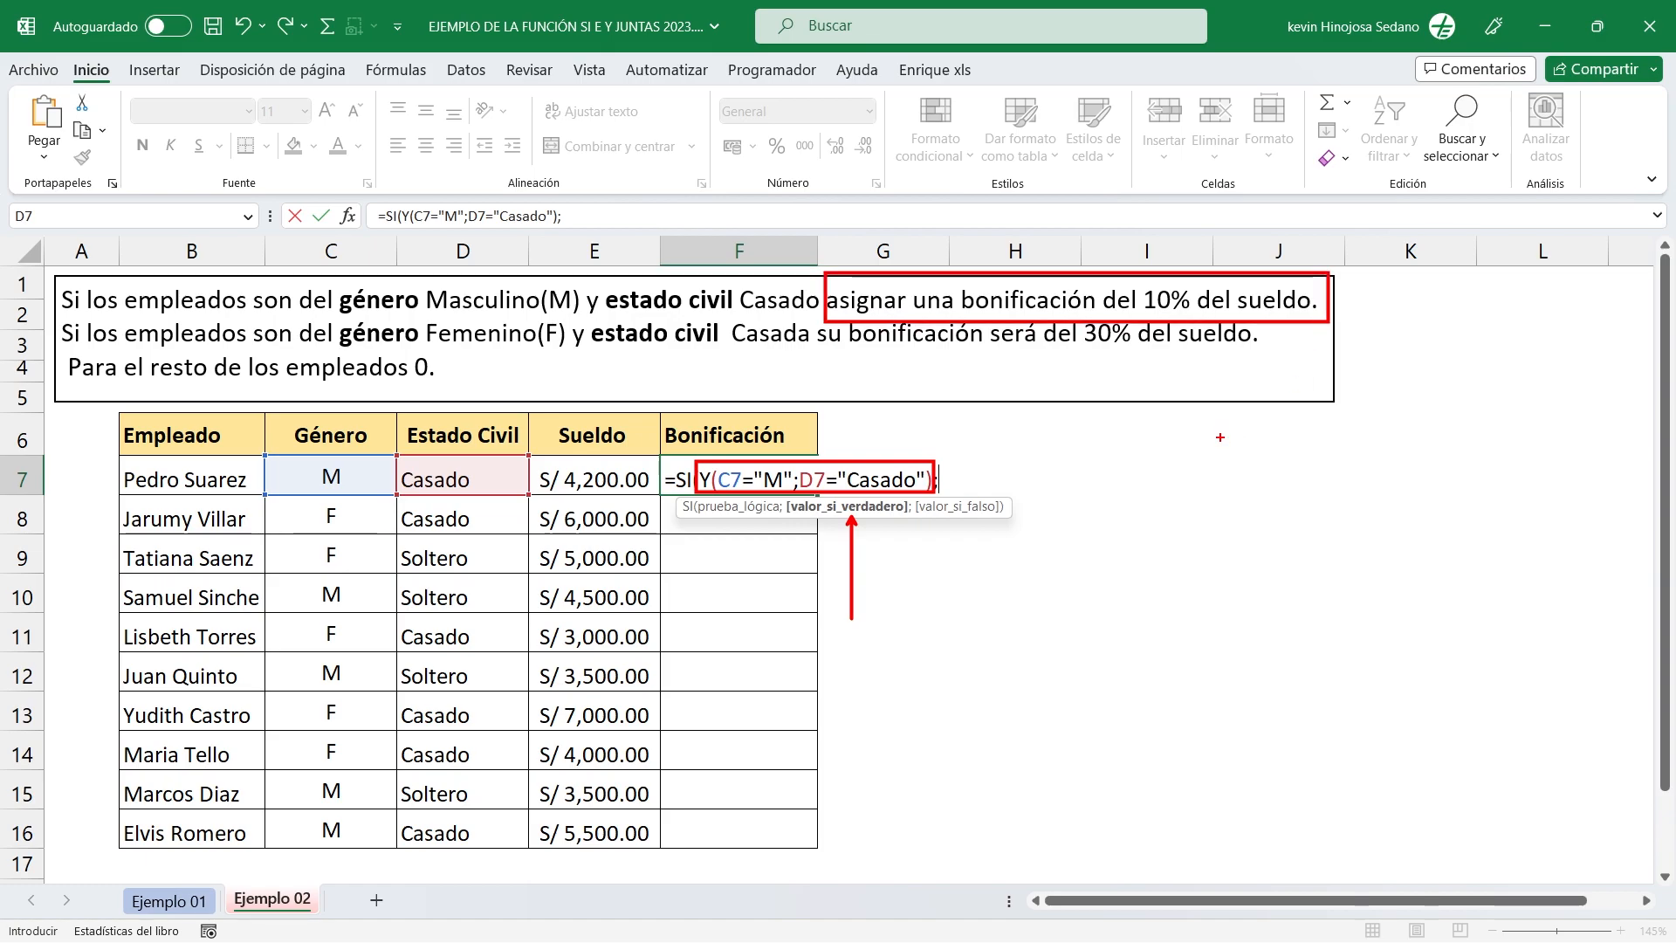
key(Escape)
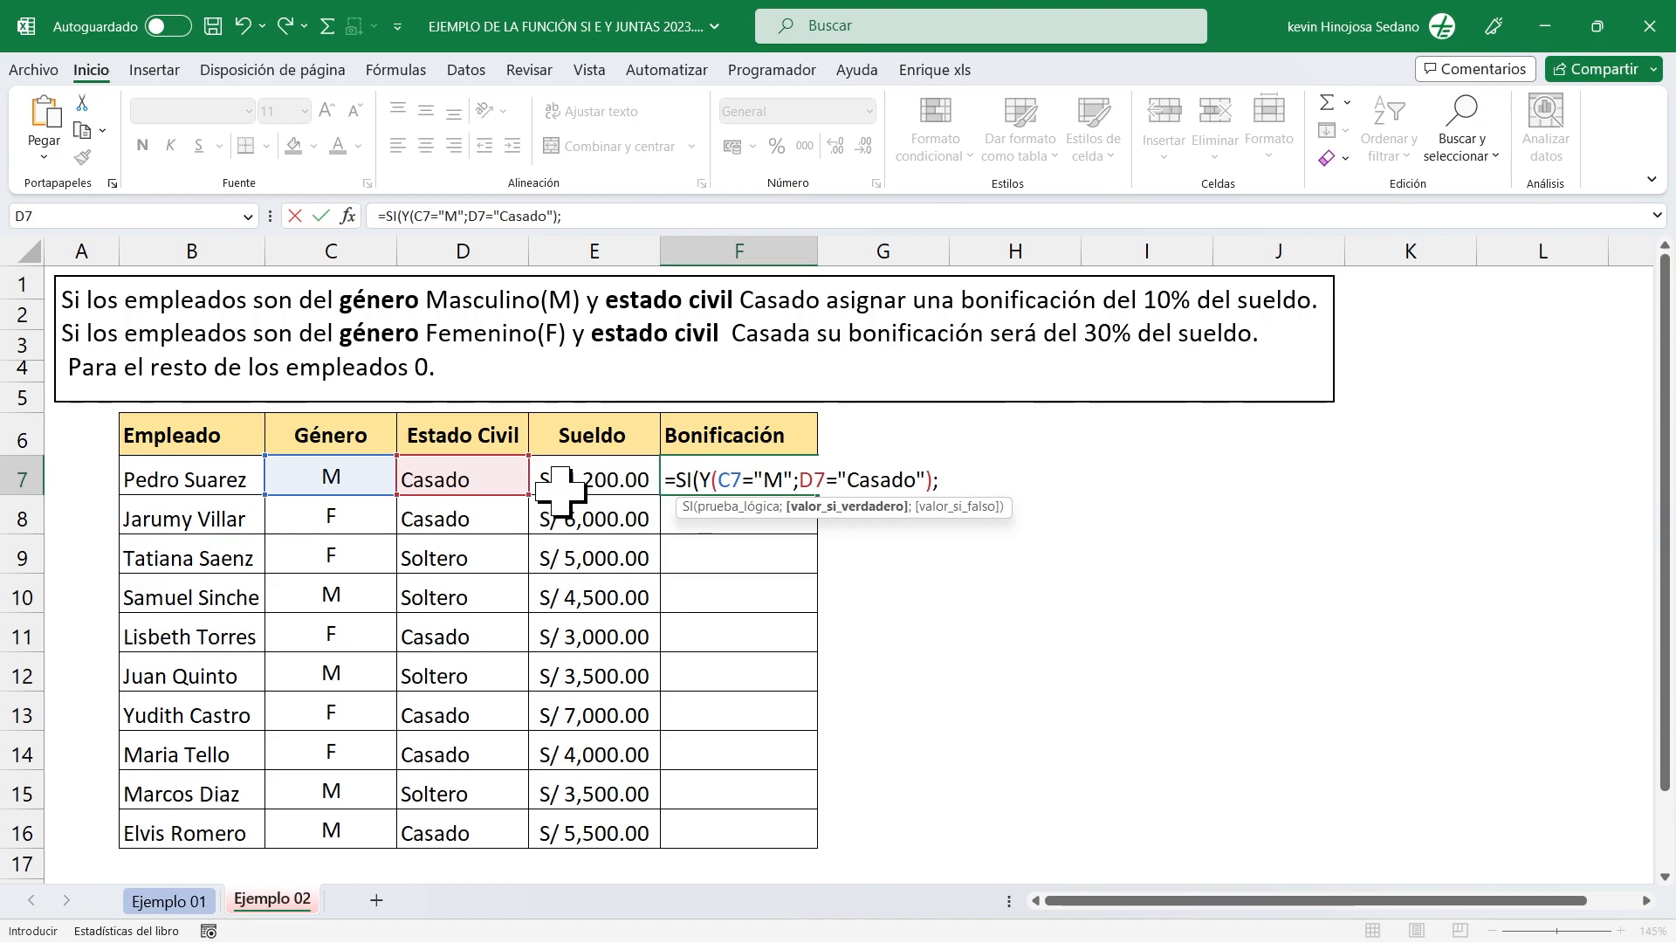
text(10)
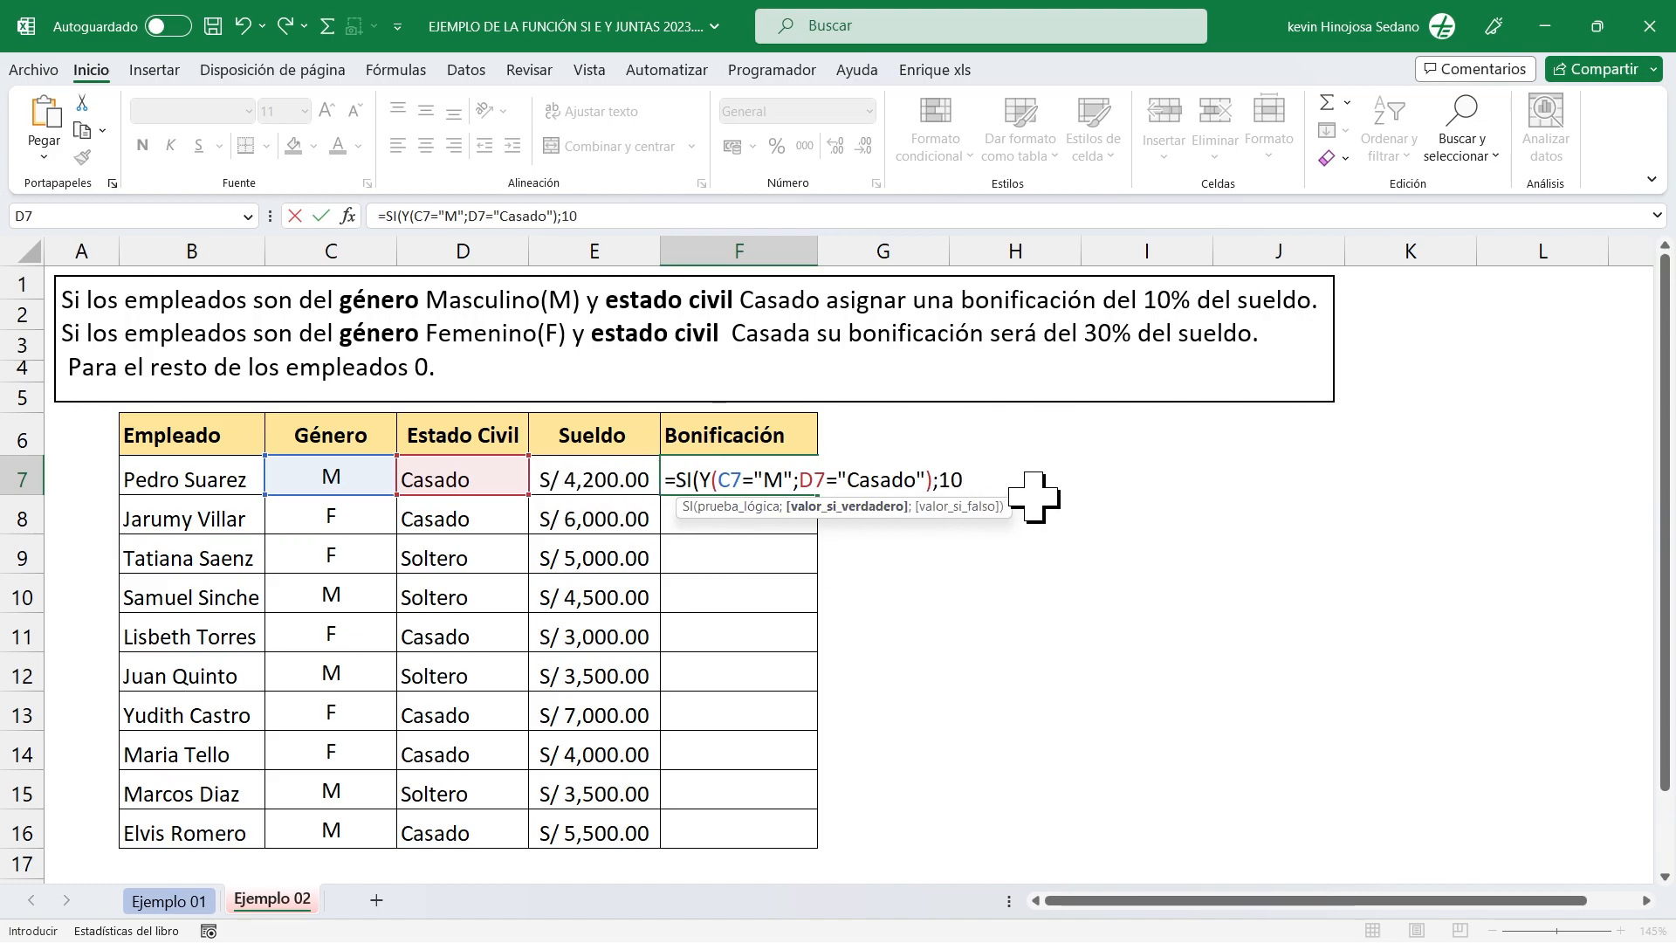
text(%)
text(*)
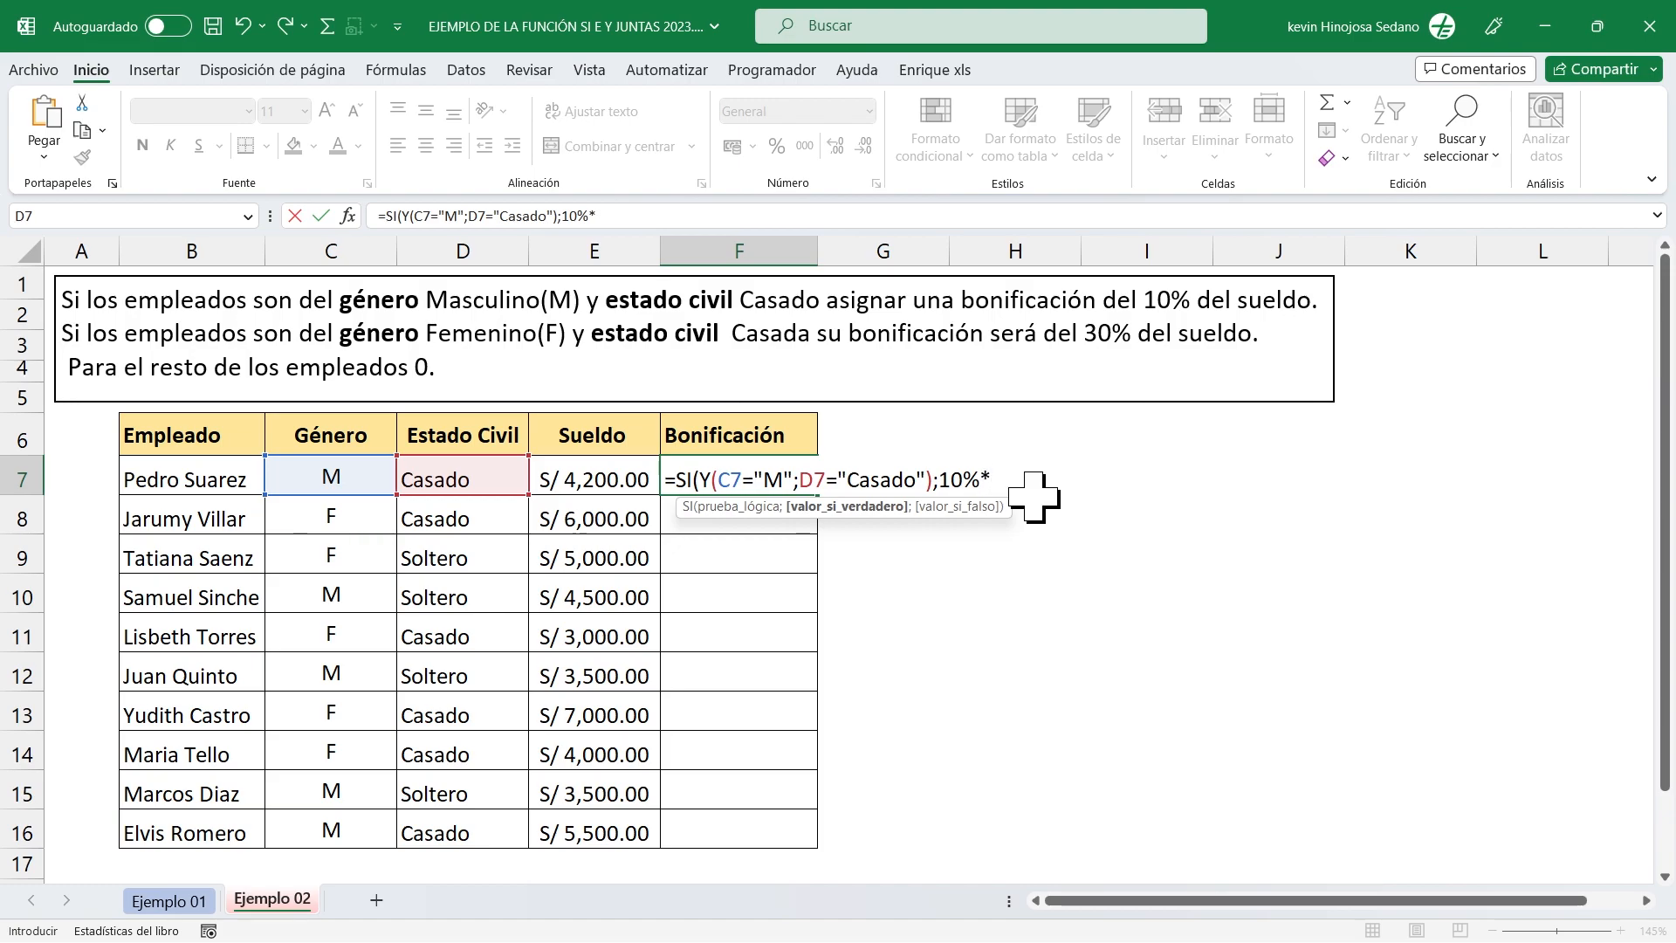
click(585, 476)
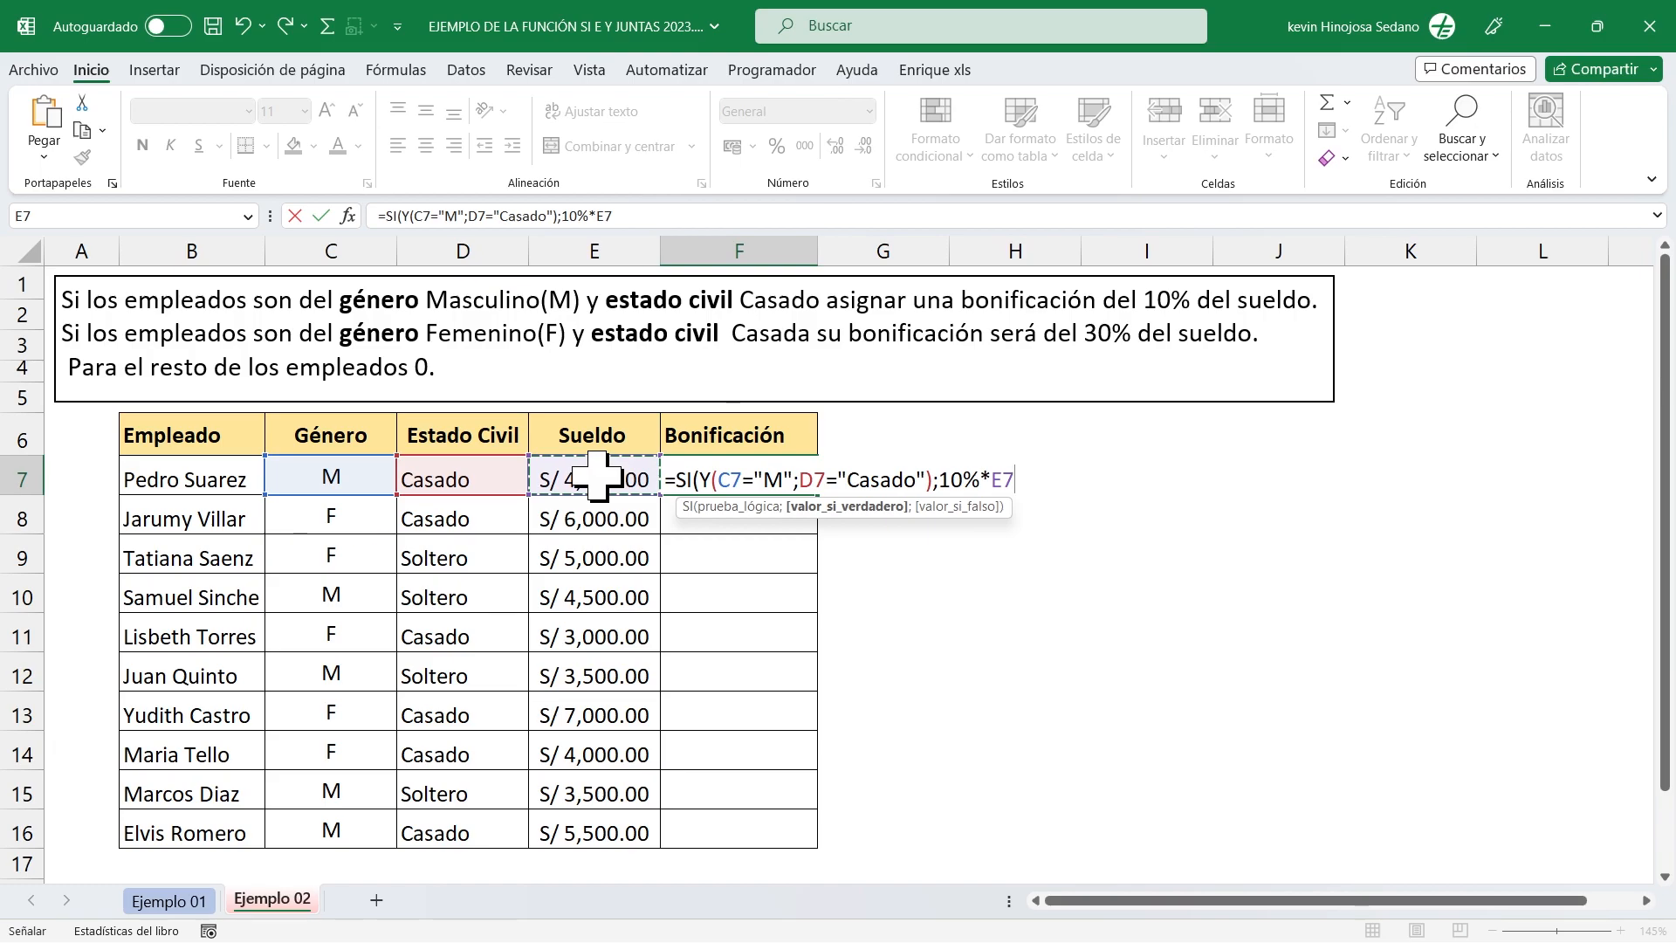
text(;)
Open a second SI function as the value if false of the first SI in the F7 formula.
key(ctrl+2)
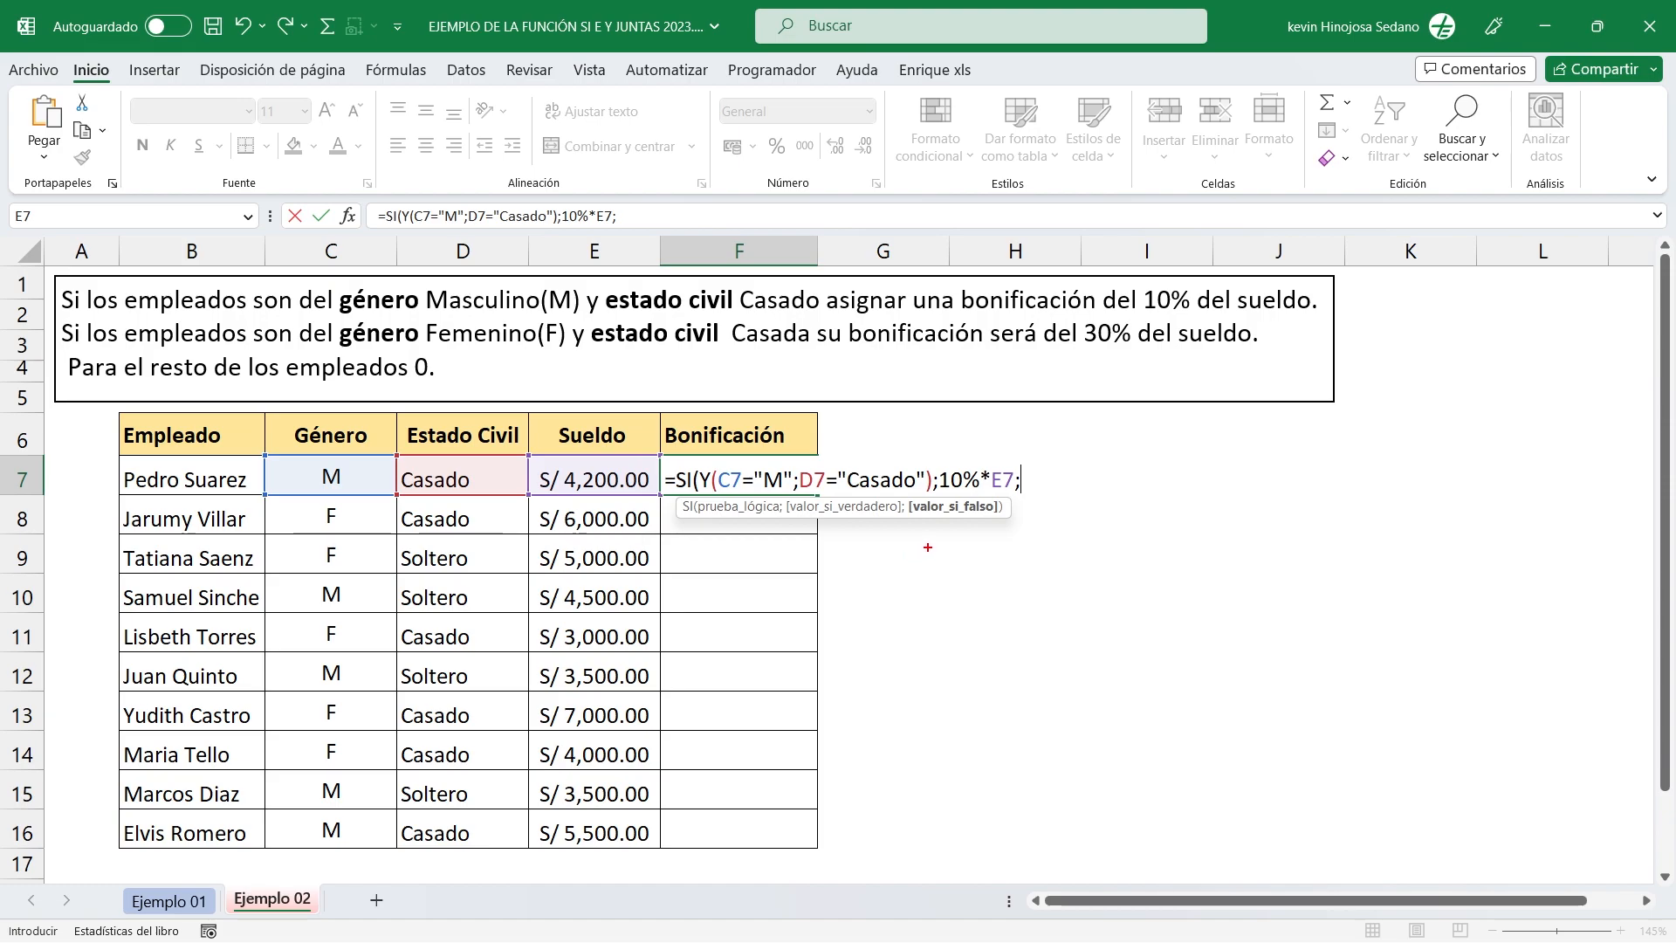
drag(959, 515, 961, 643)
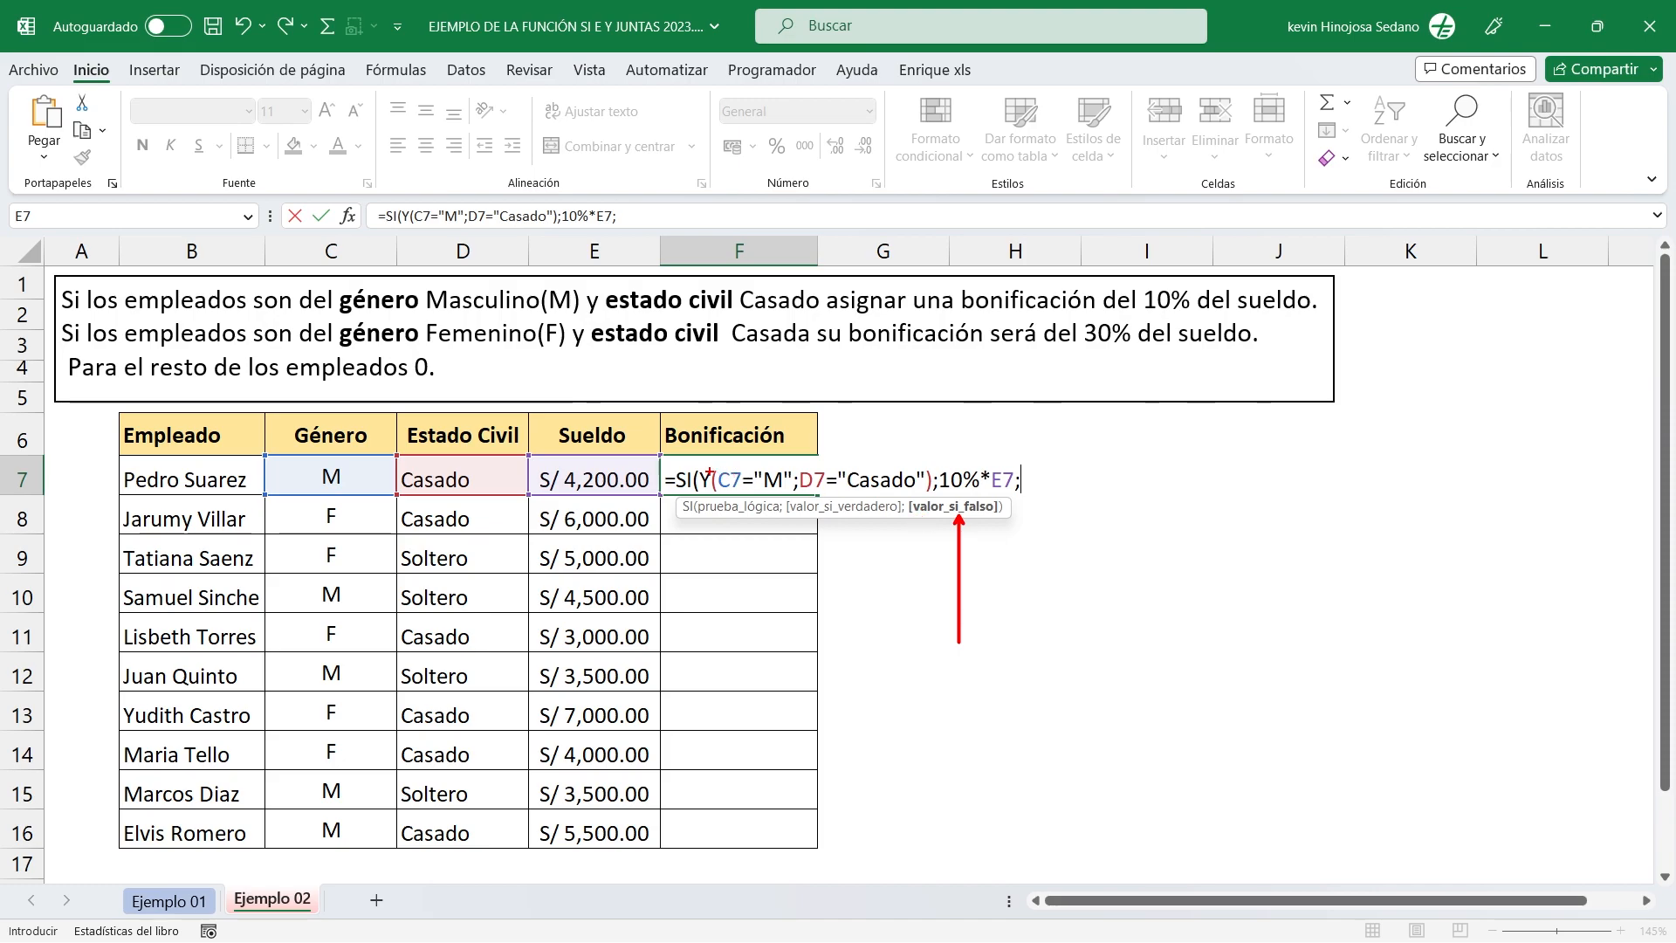
mouse_move(692, 462)
mouse_down()
mouse_move(770, 503)
mouse_move(930, 503)
mouse_up()
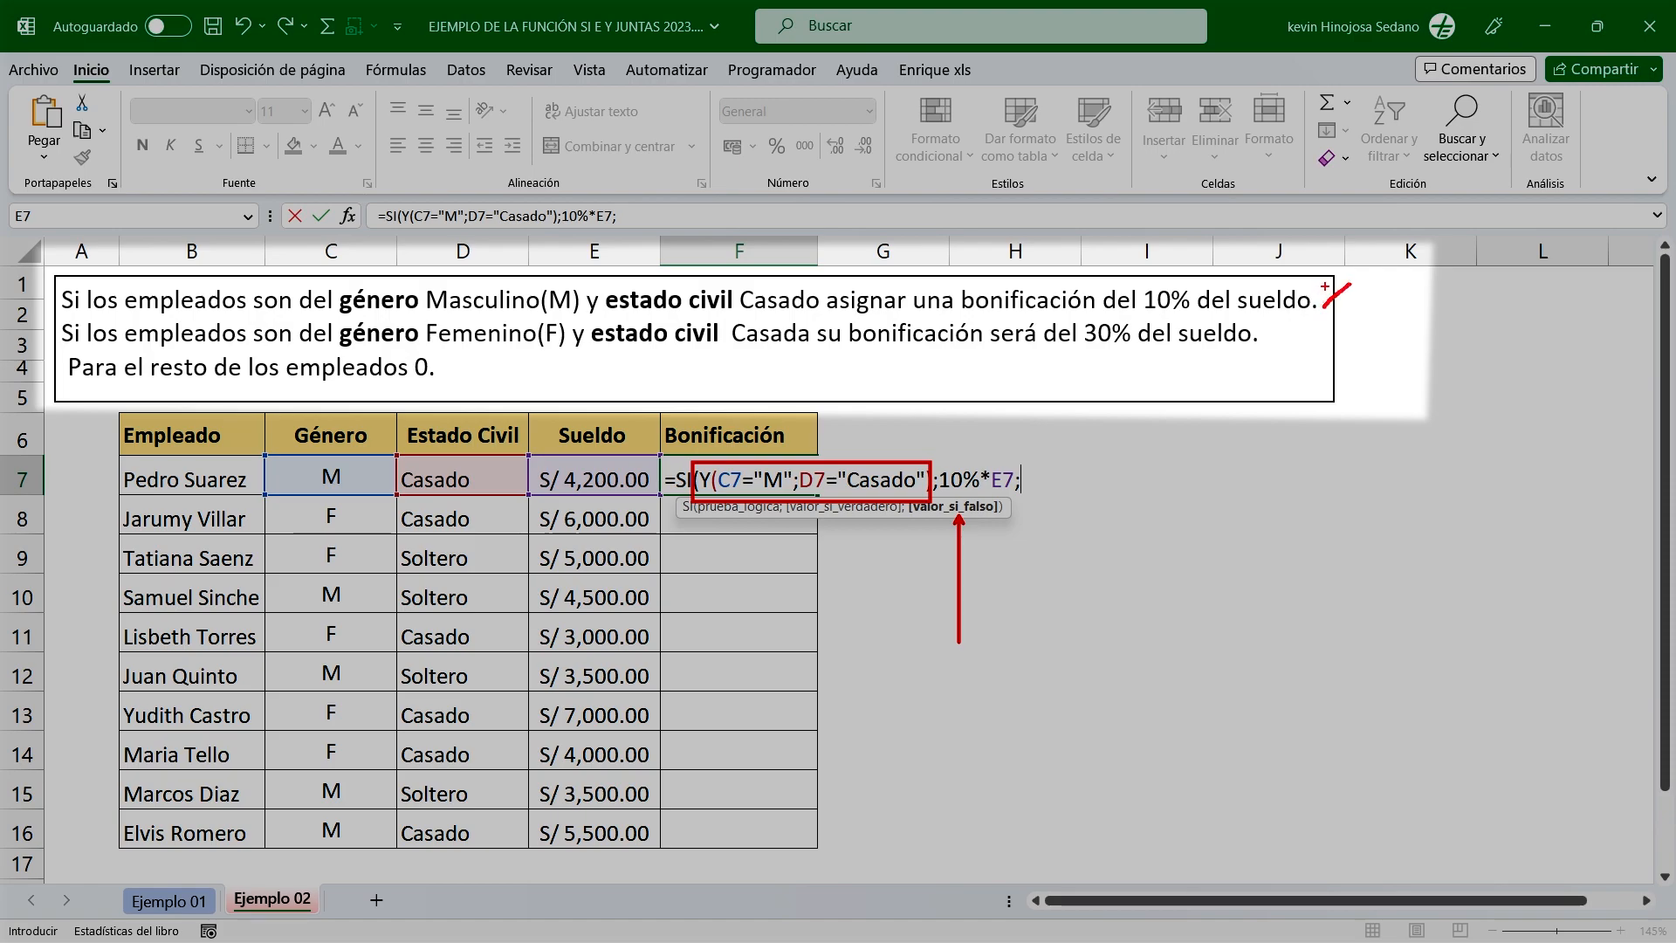
mouse_move(1324, 287)
mouse_down()
mouse_move(1359, 308)
mouse_move(1283, 342)
mouse_move(1303, 320)
mouse_up()
mouse_move(453, 367)
mouse_down()
mouse_move(458, 381)
mouse_move(521, 345)
mouse_up()
key(Escape)
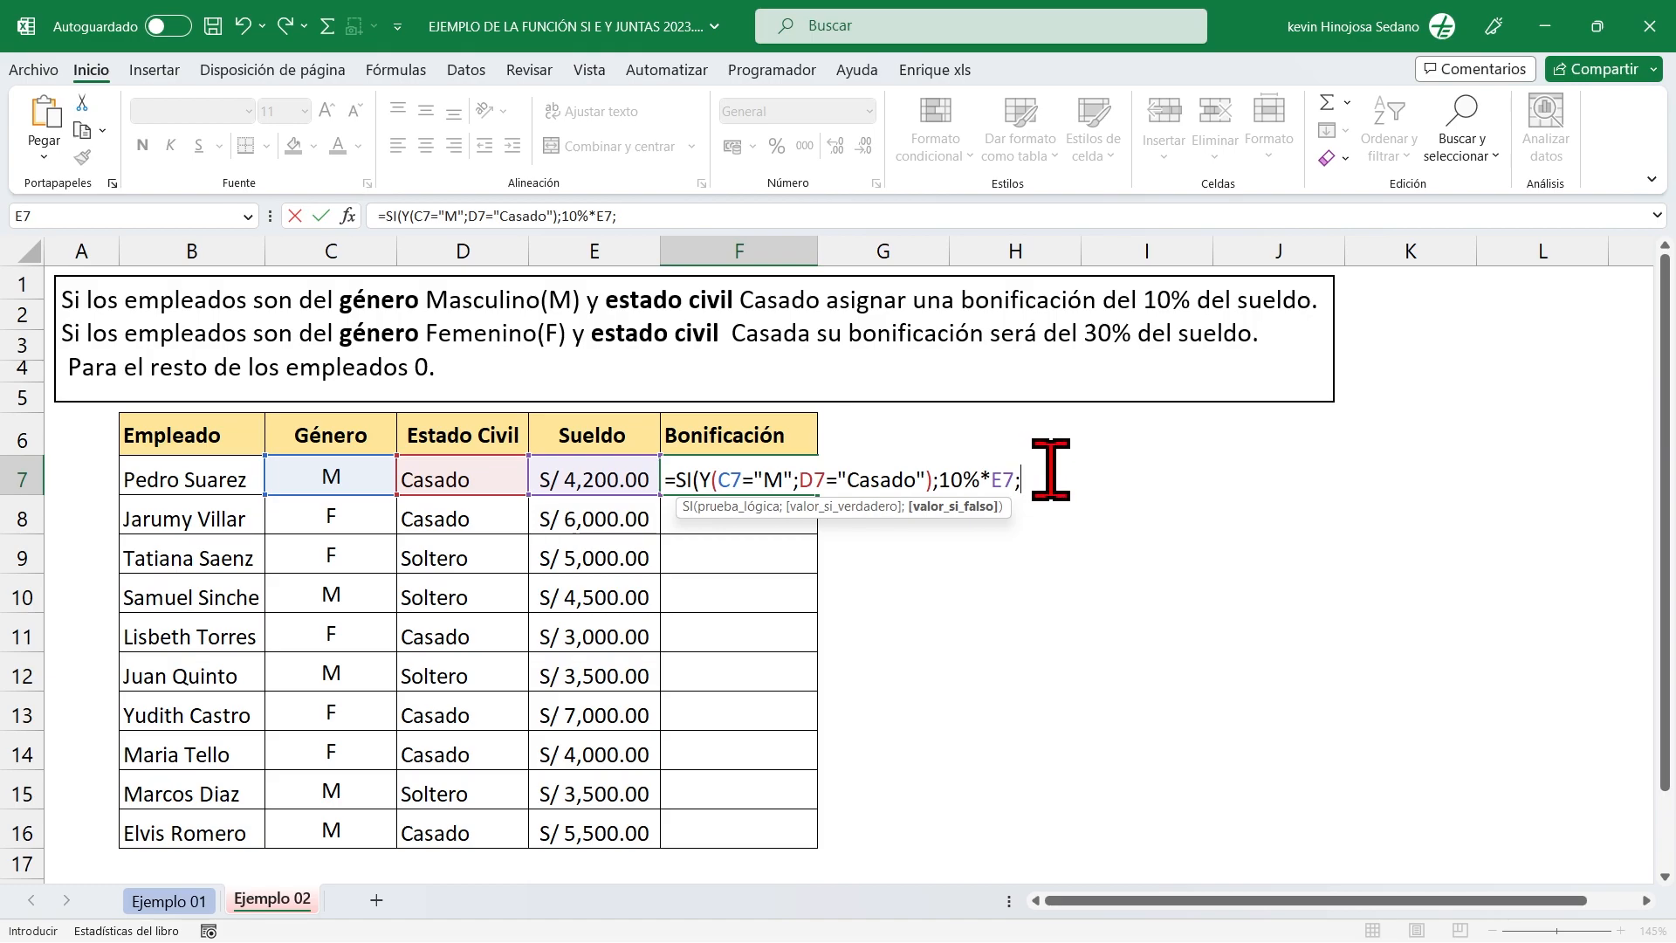
key(Caps_Lock)
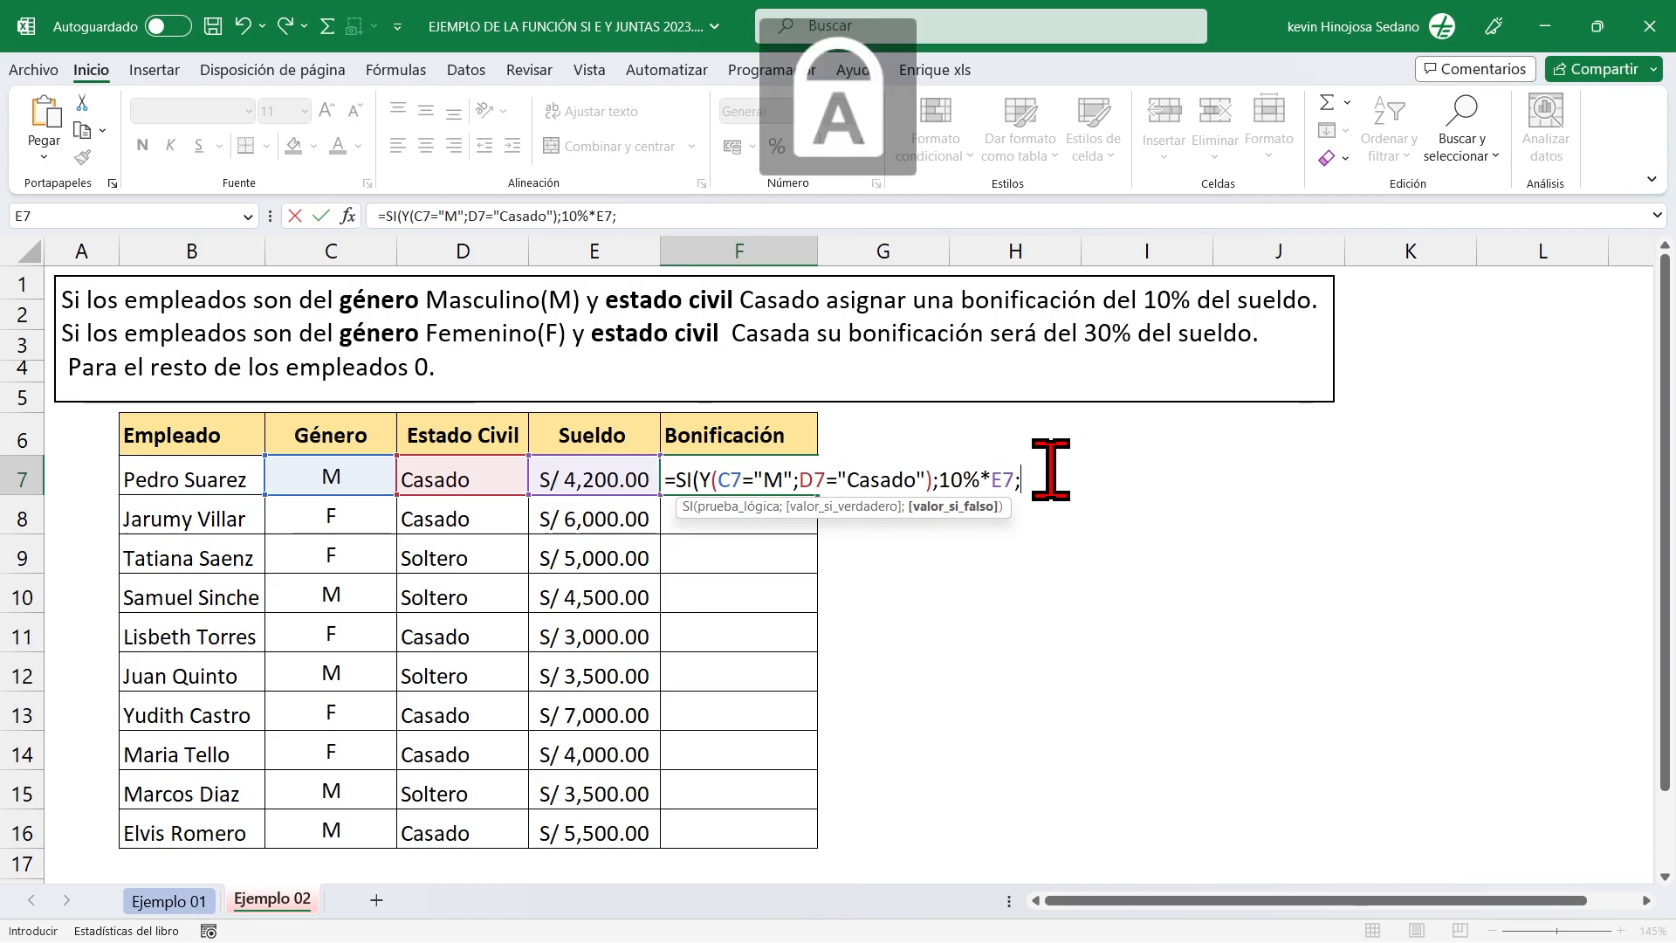
text(SI)
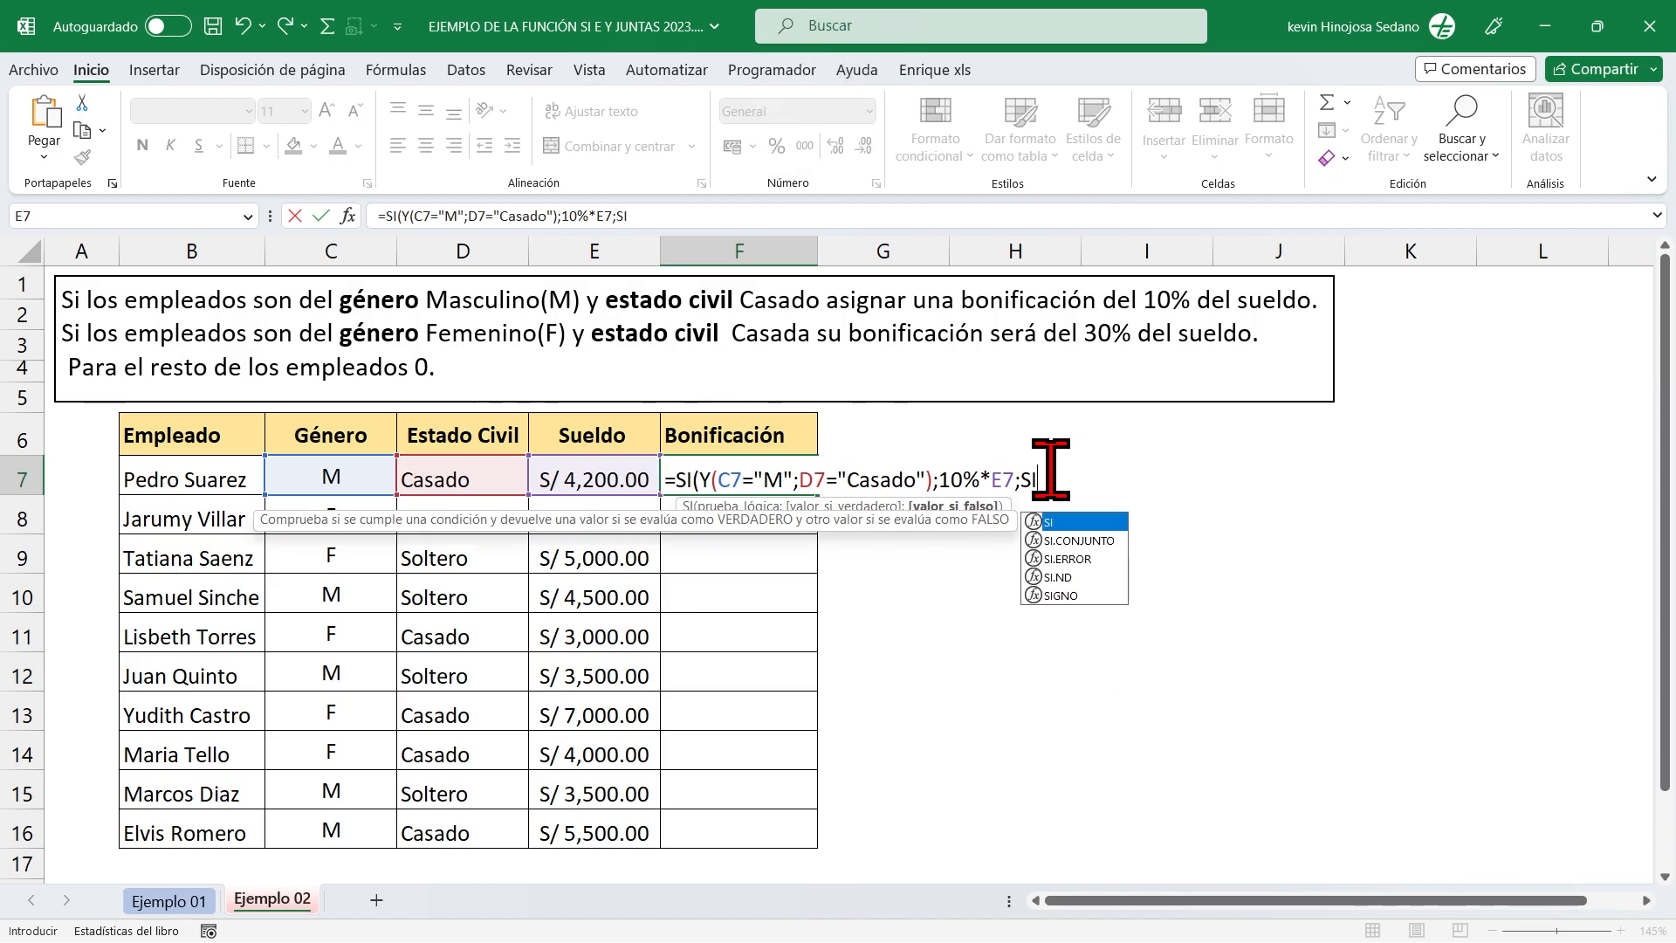
text(()
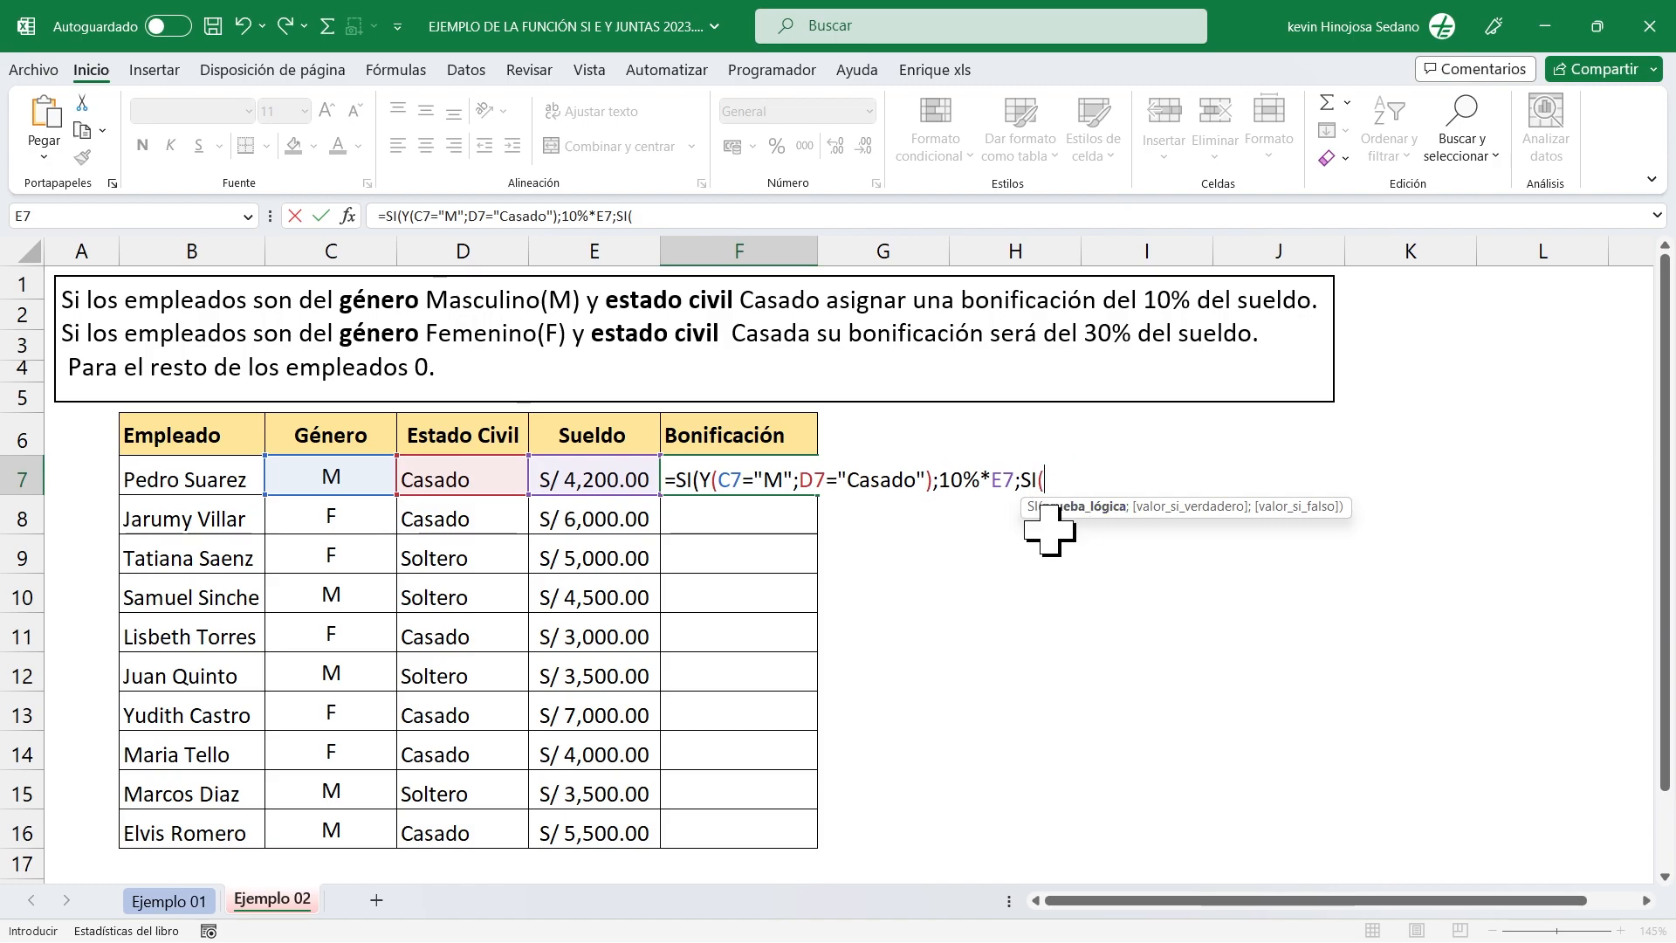
Open a Y function as the logical test of the nested SI, for the rule on married female employees.
drag(1091, 531, 1091, 625)
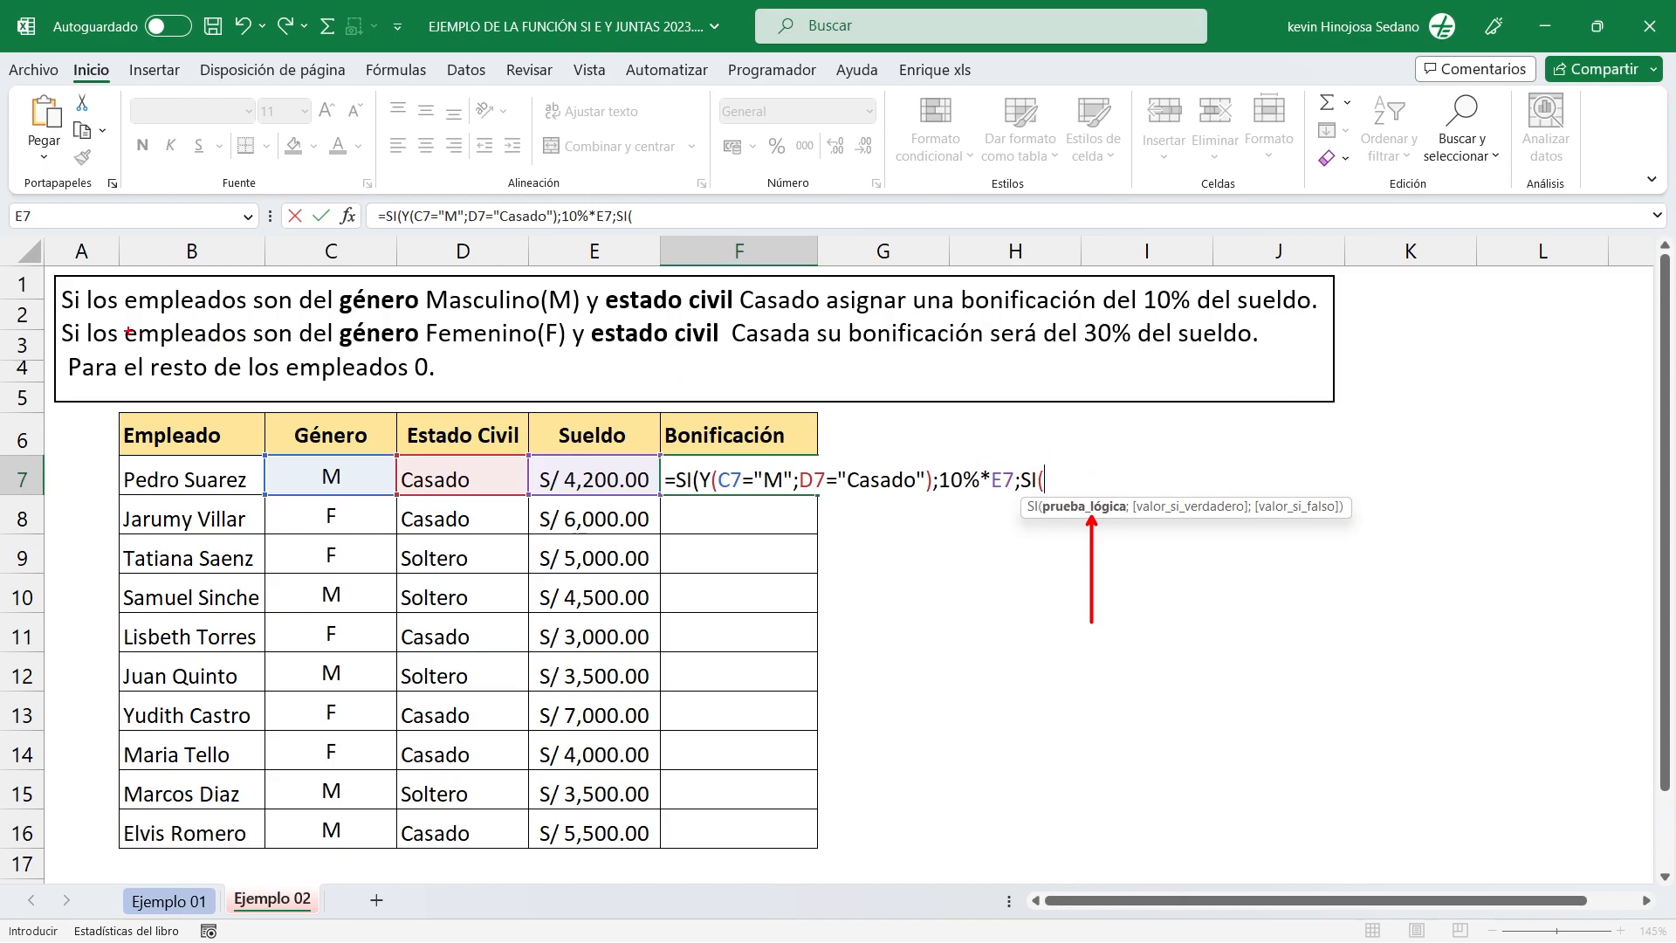
mouse_move(51, 310)
mouse_down()
mouse_move(112, 336)
mouse_move(1304, 375)
mouse_move(1324, 357)
mouse_up()
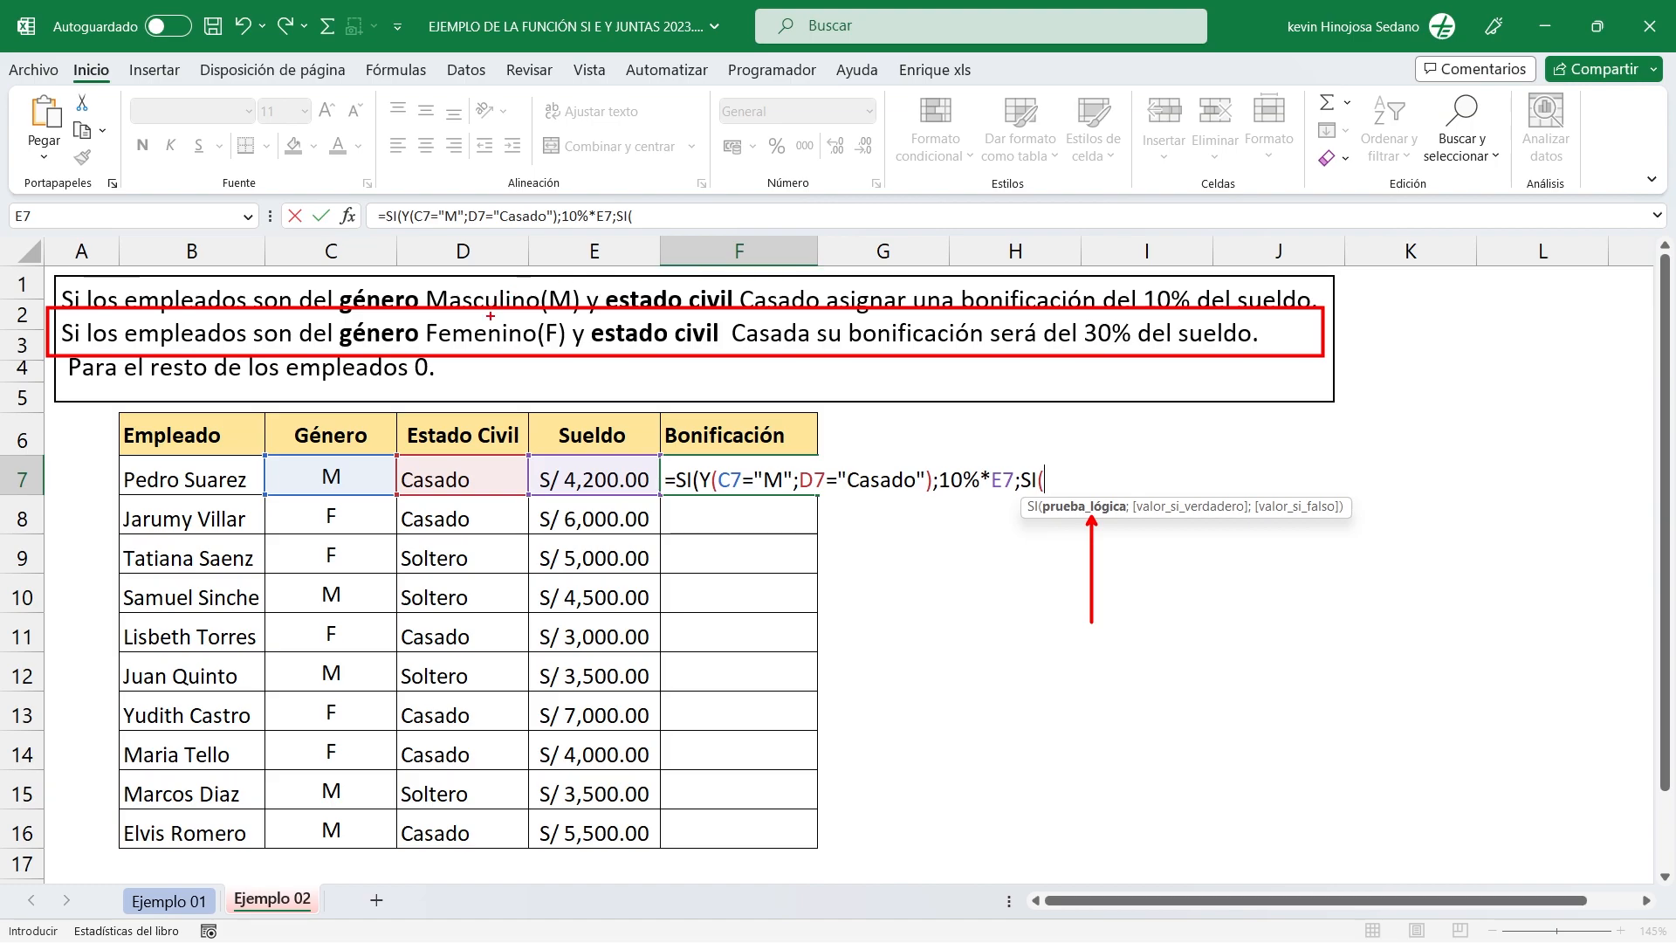
drag(462, 212, 463, 322)
drag(735, 217, 735, 319)
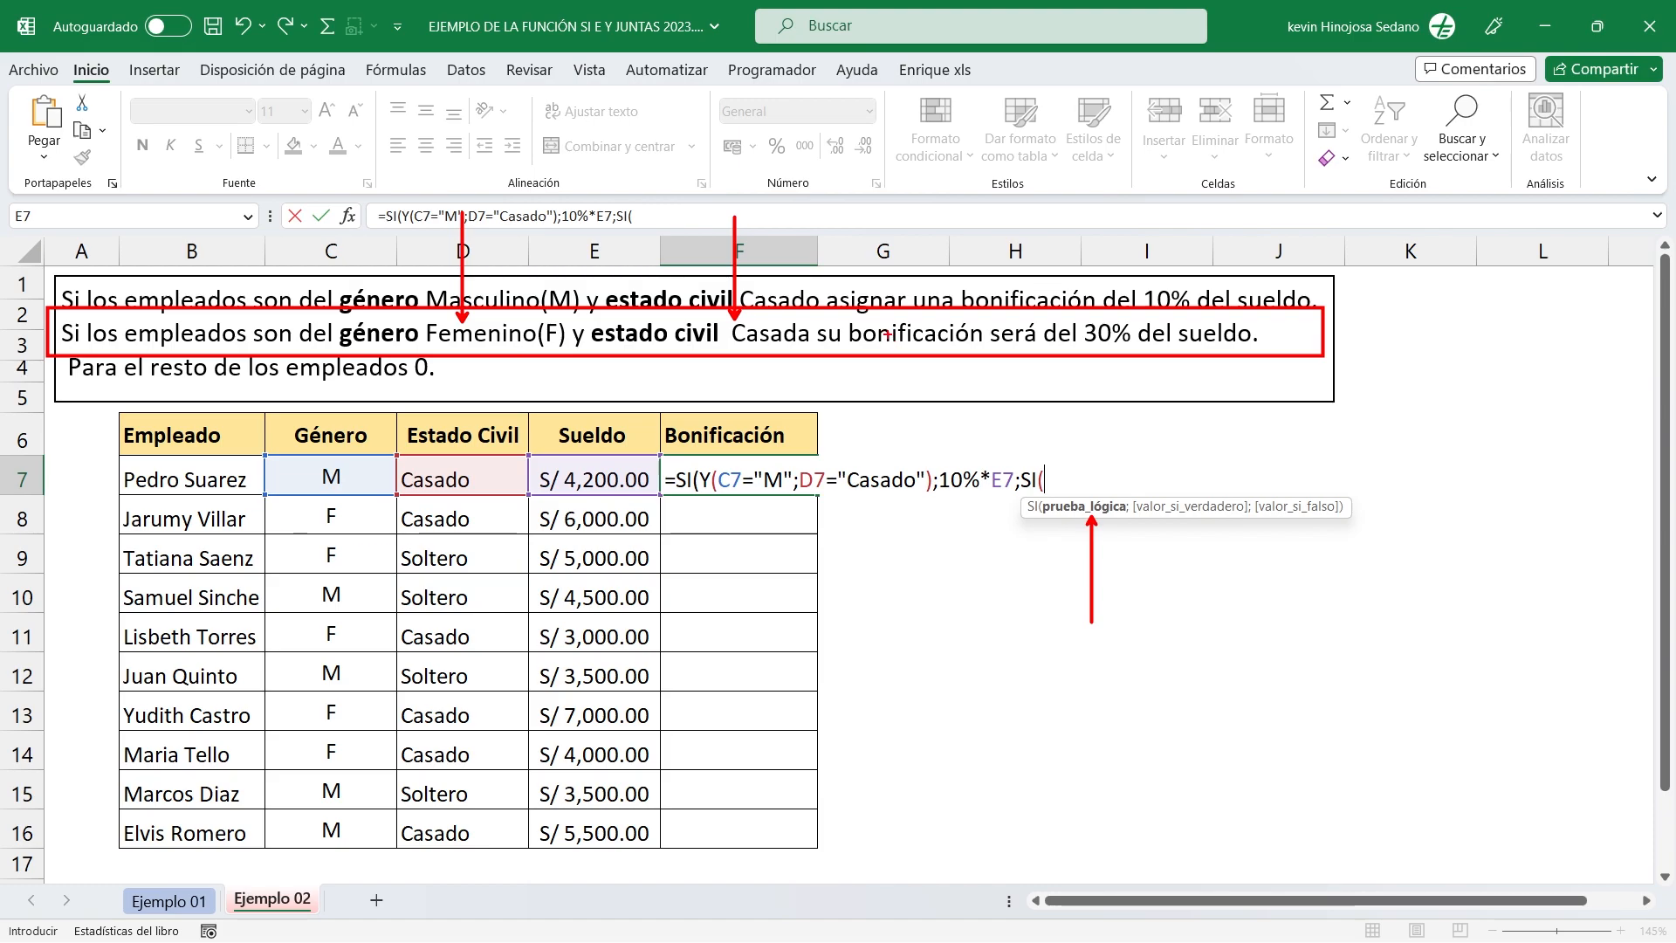
drag(1116, 325, 1139, 203)
drag(583, 323, 628, 86)
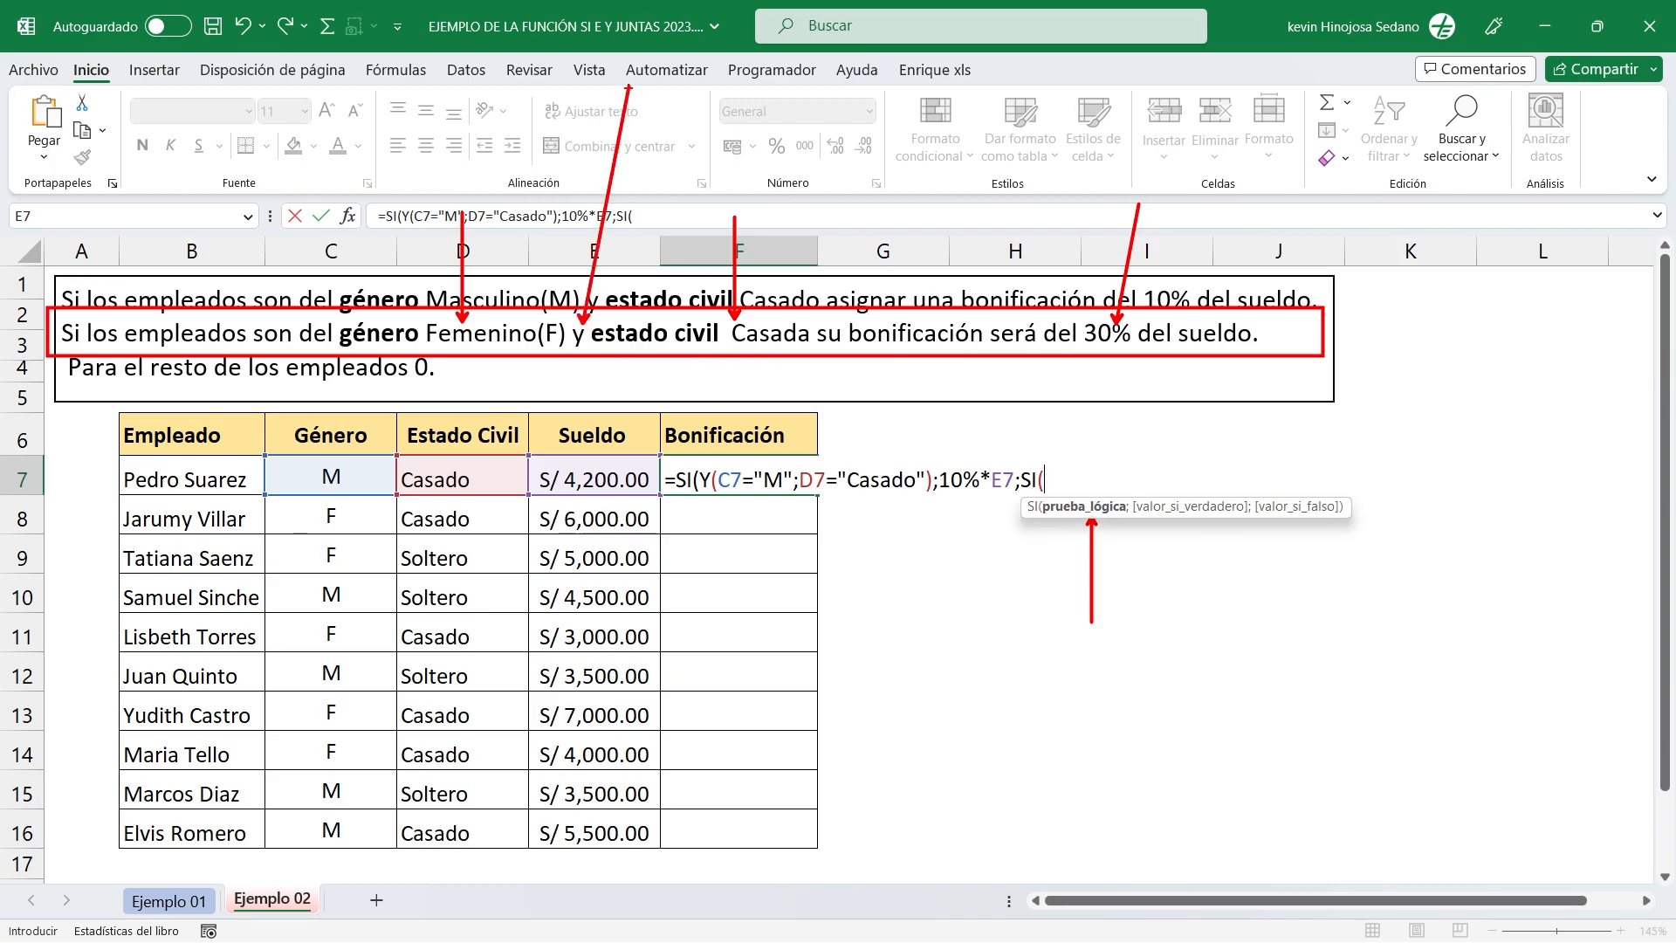
key(Escape)
text(Y)
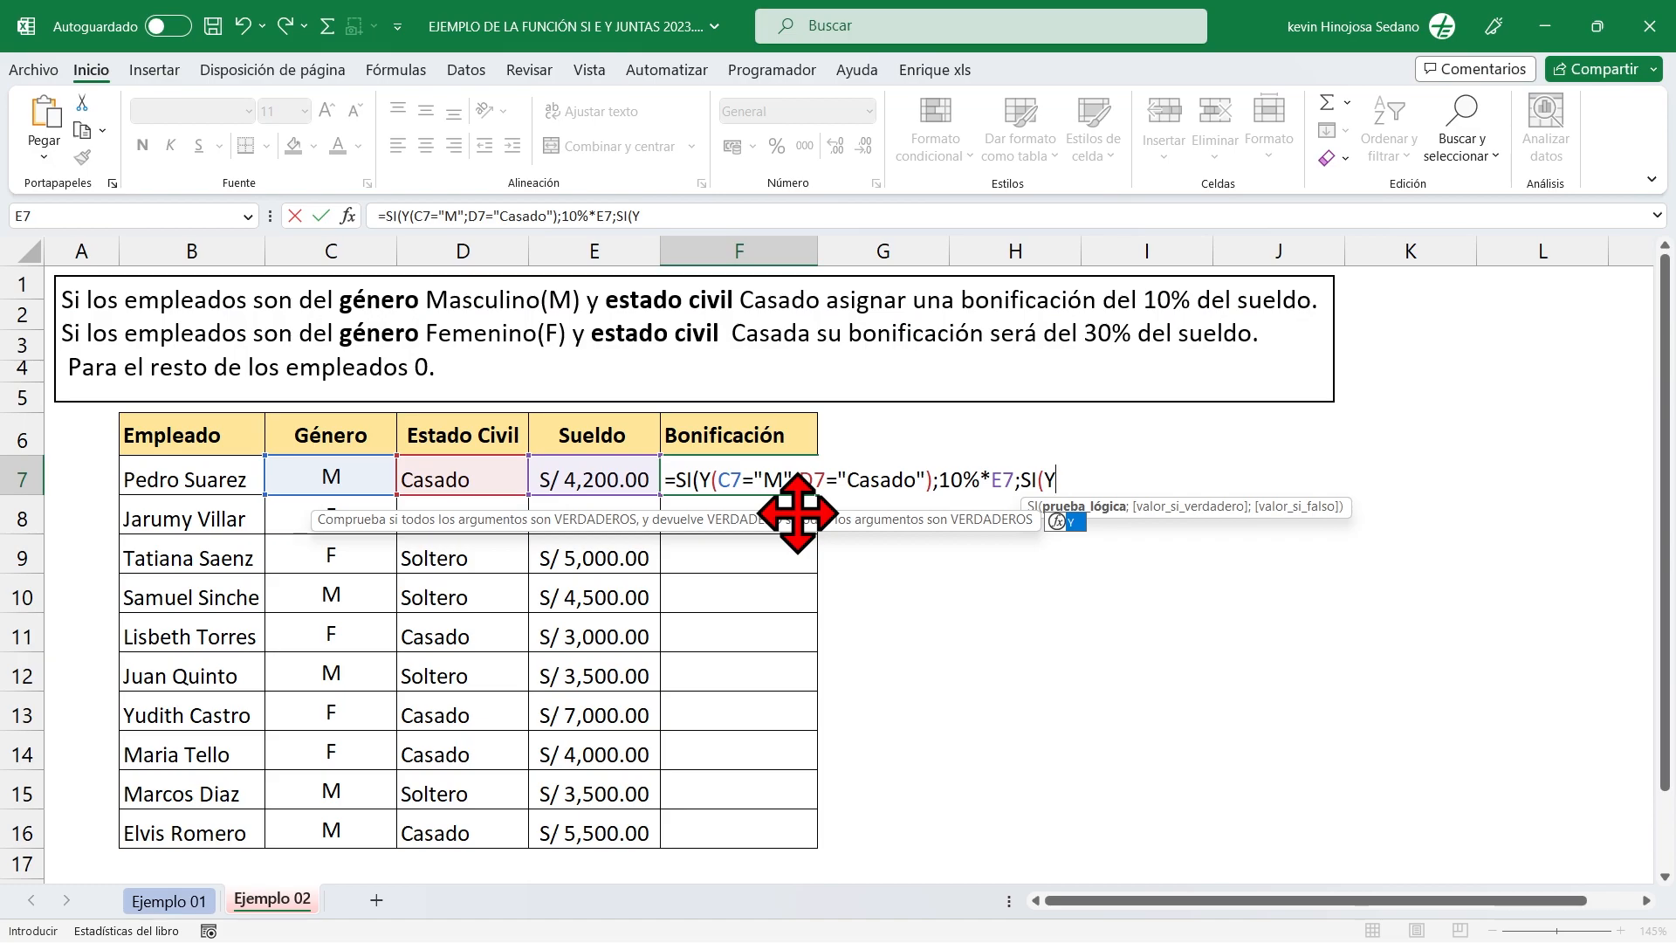
text(()
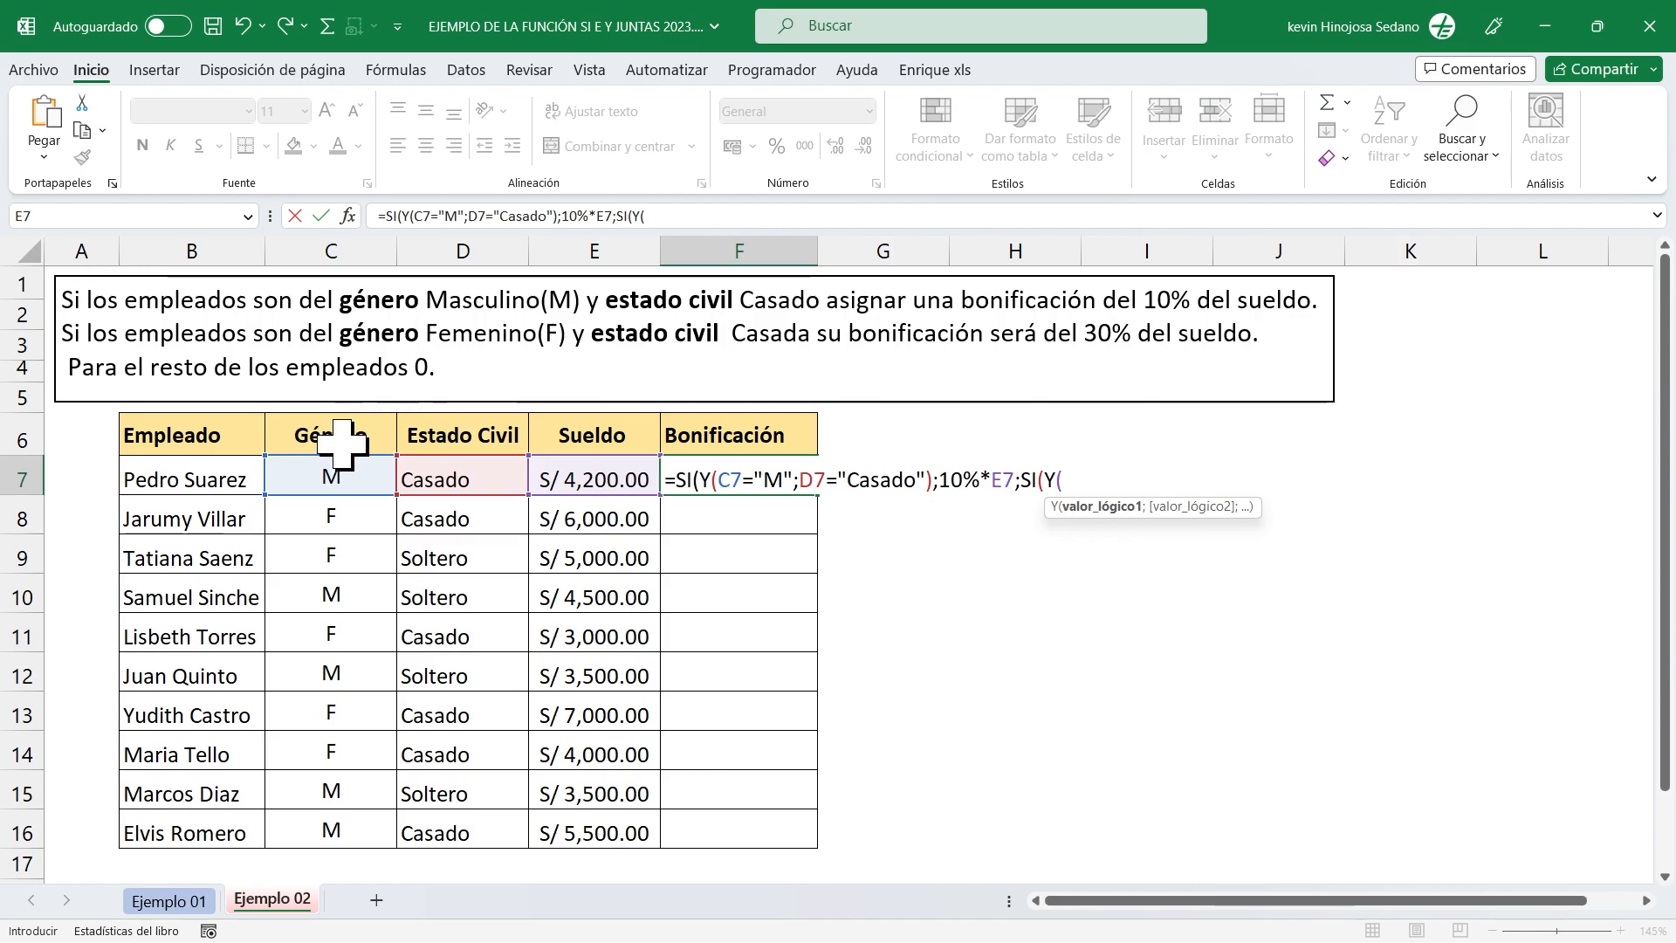
Add the gender criterion C7="F" as the first logical value of the nested Y function, followed by a semicolon separator.
click(315, 472)
text(=")
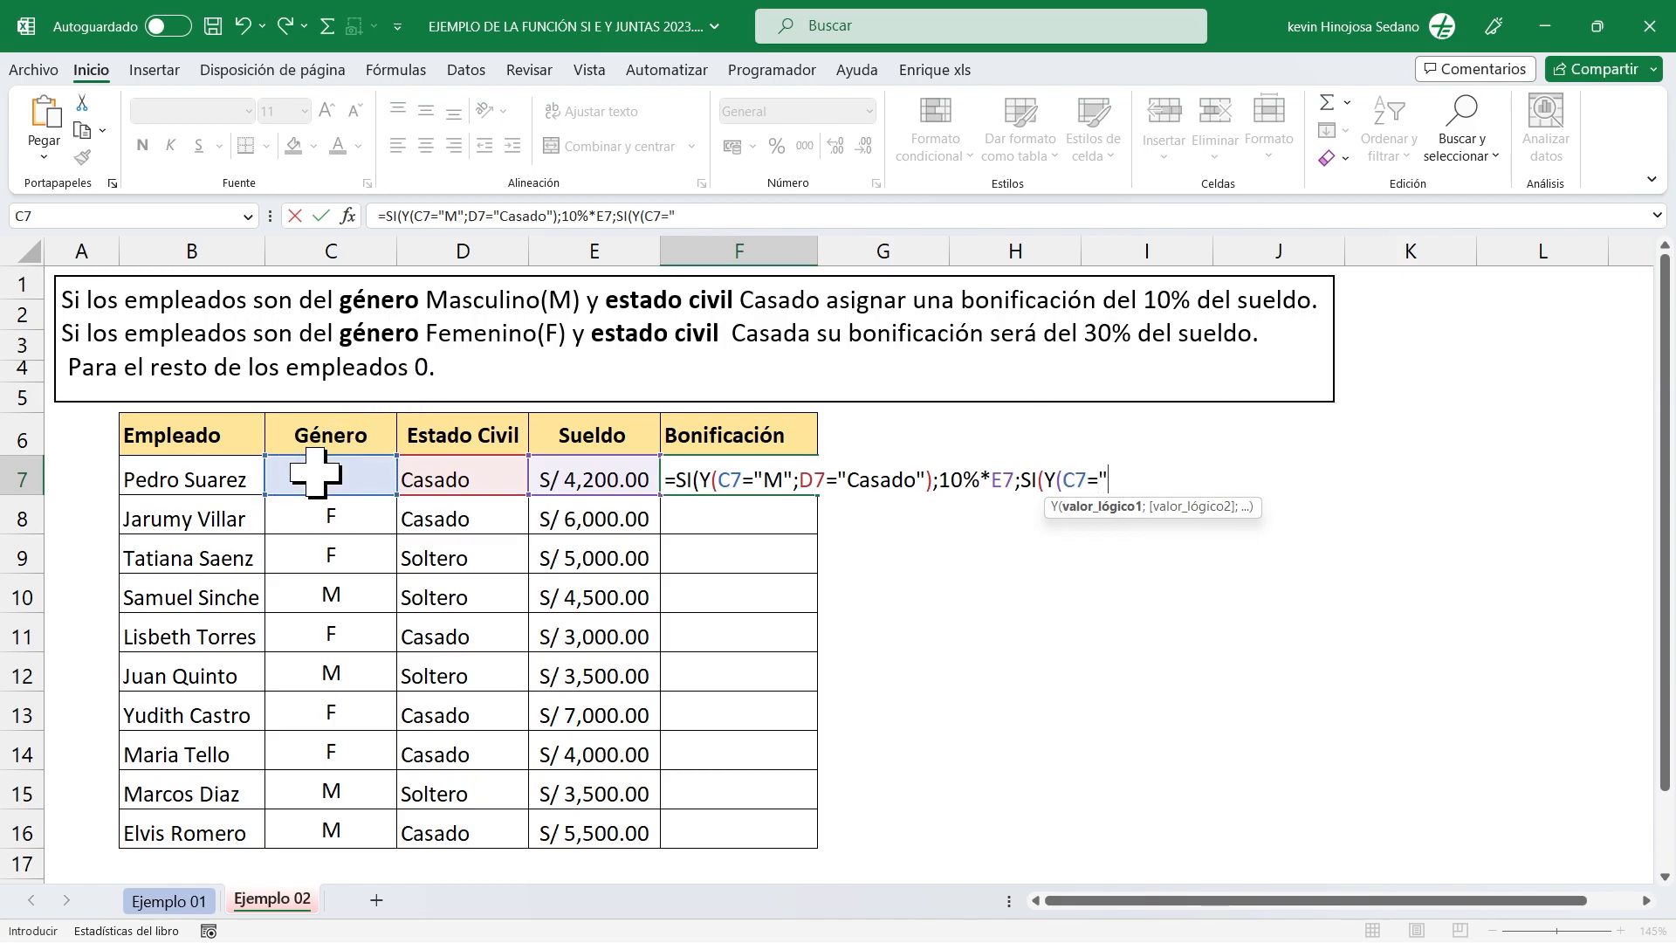
text(F";)
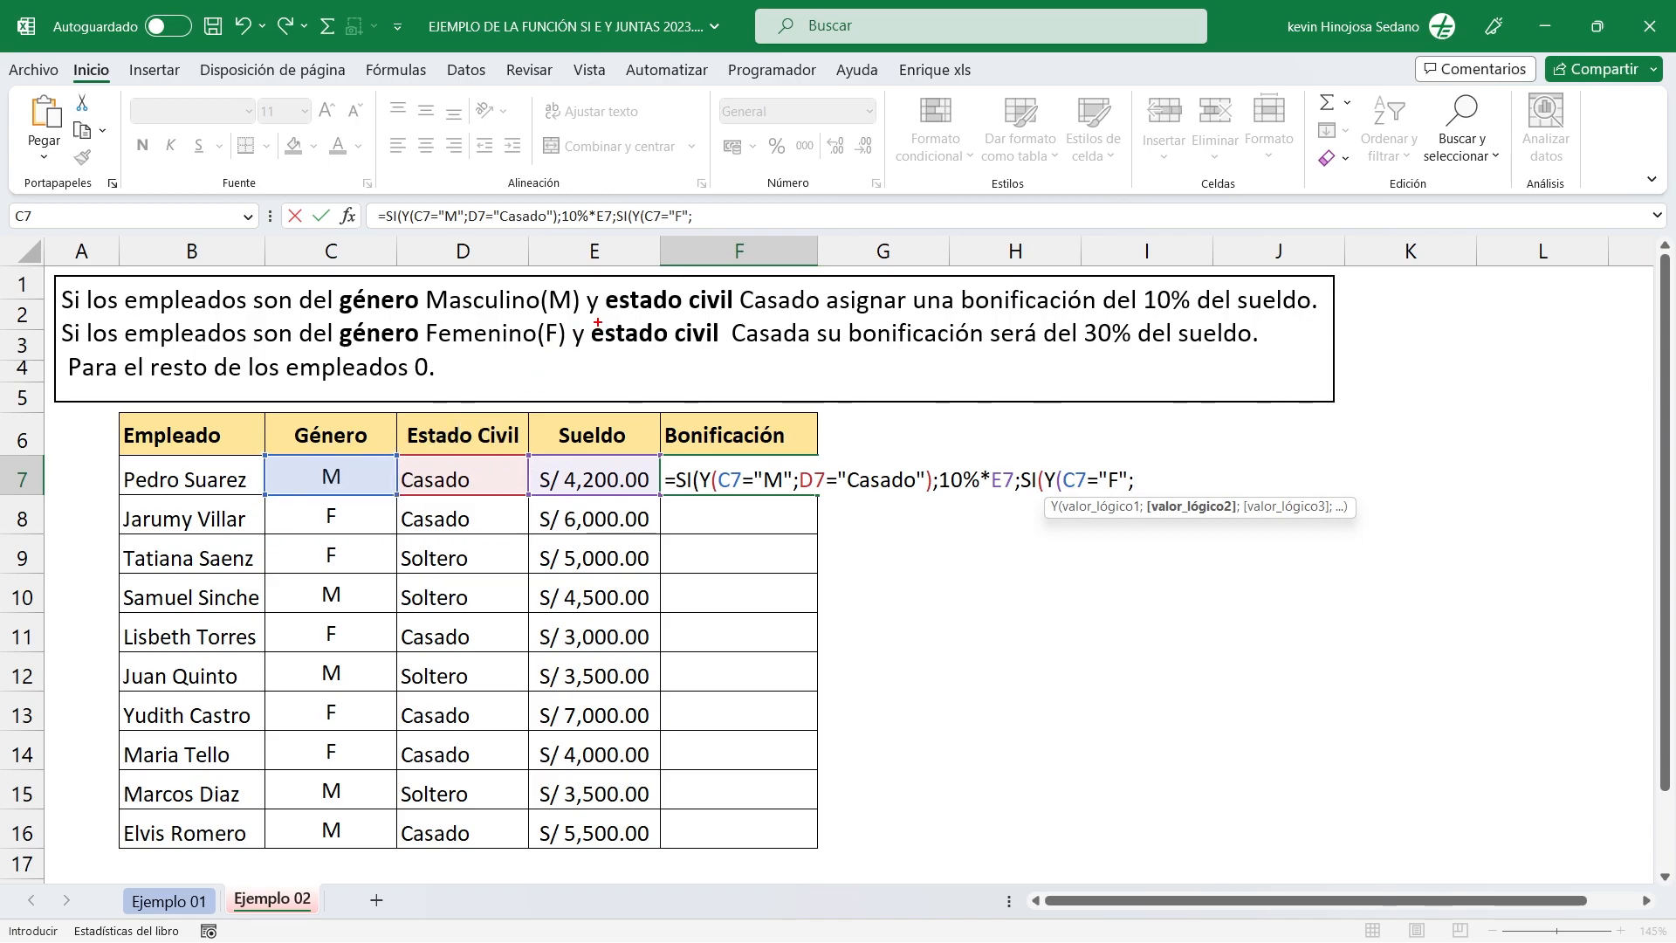
Add the marital status criterion D7="Casado" as the second logical value of the nested Y function.
drag(584, 313, 820, 351)
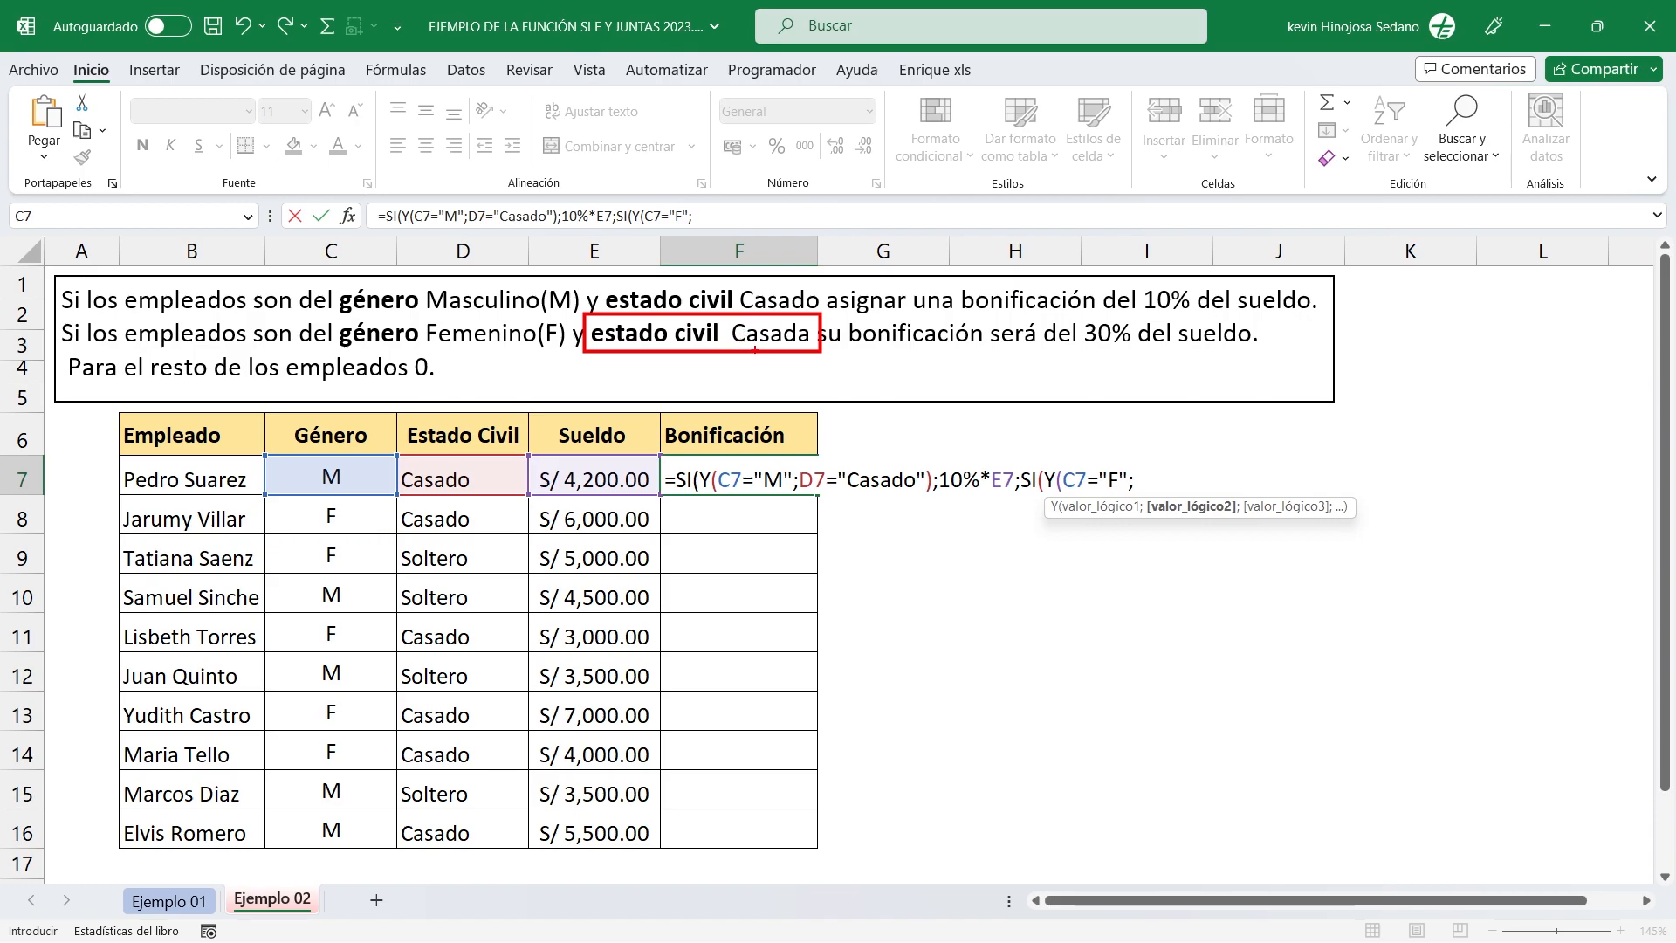
key(Escape)
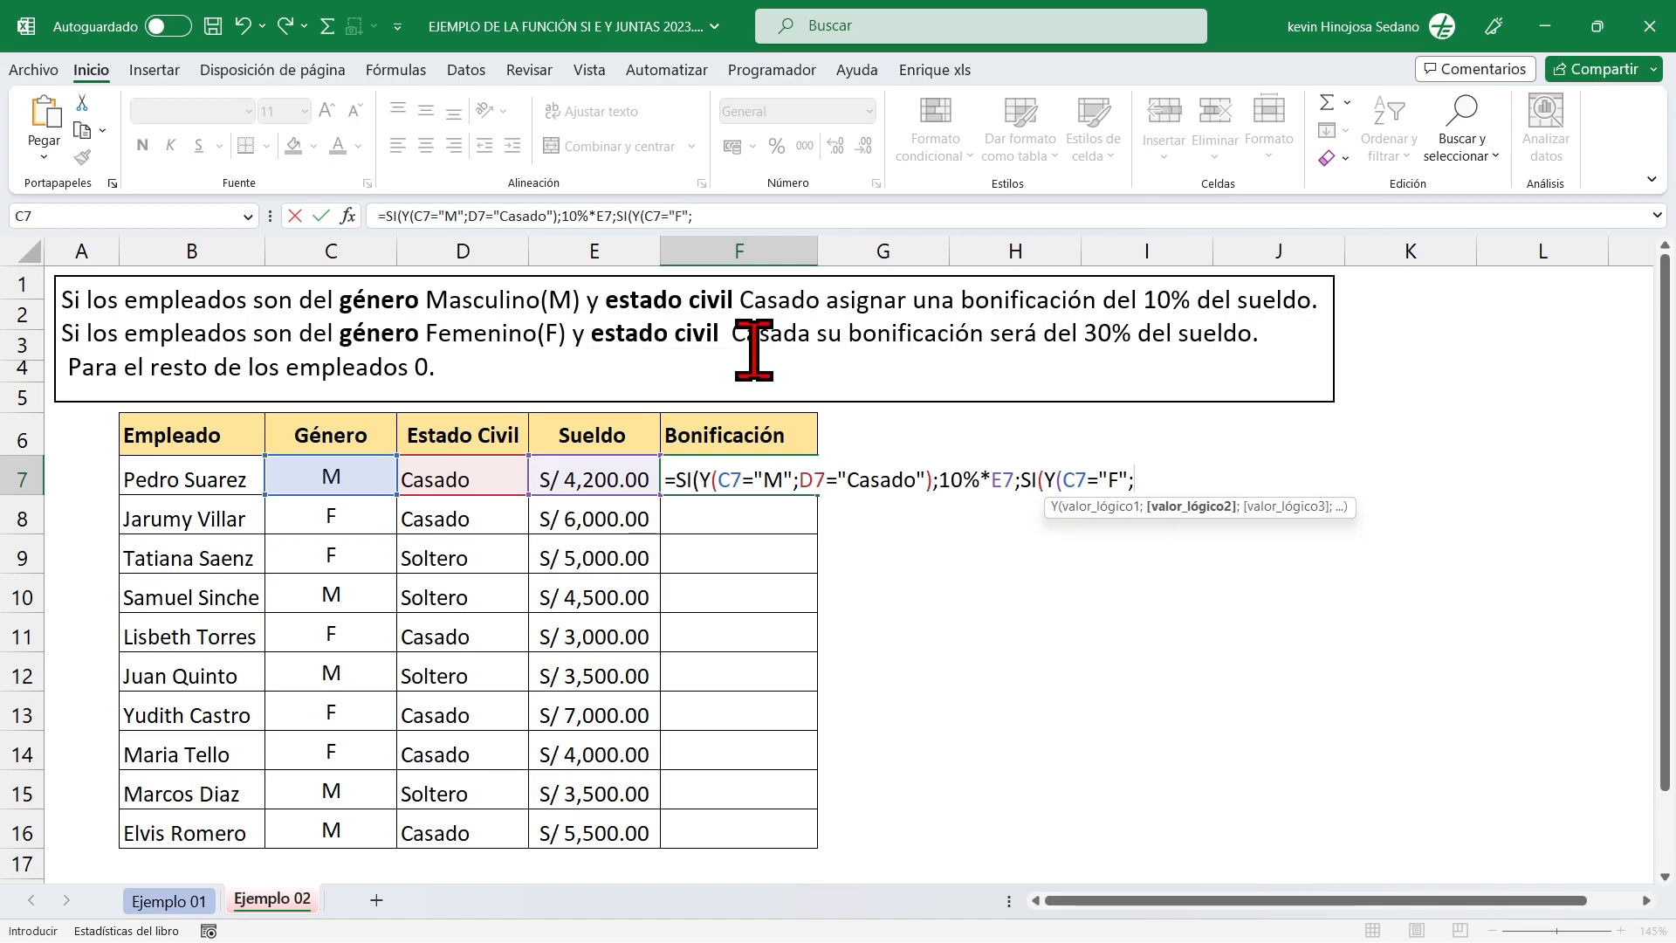
click(463, 467)
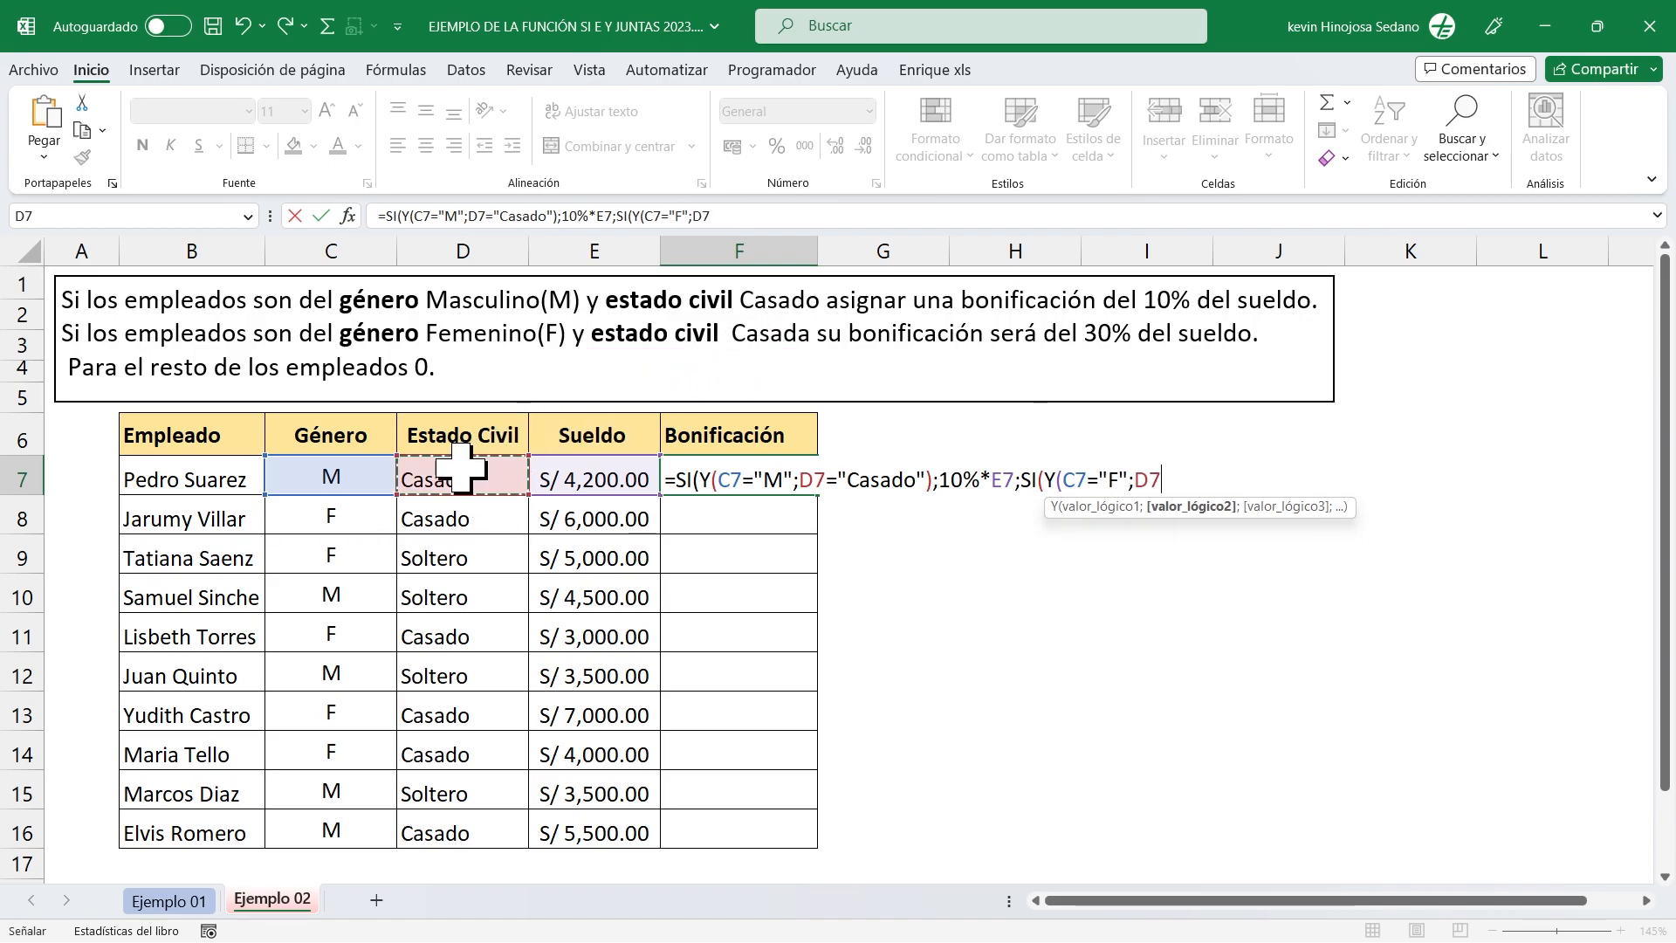
text(="Casado")
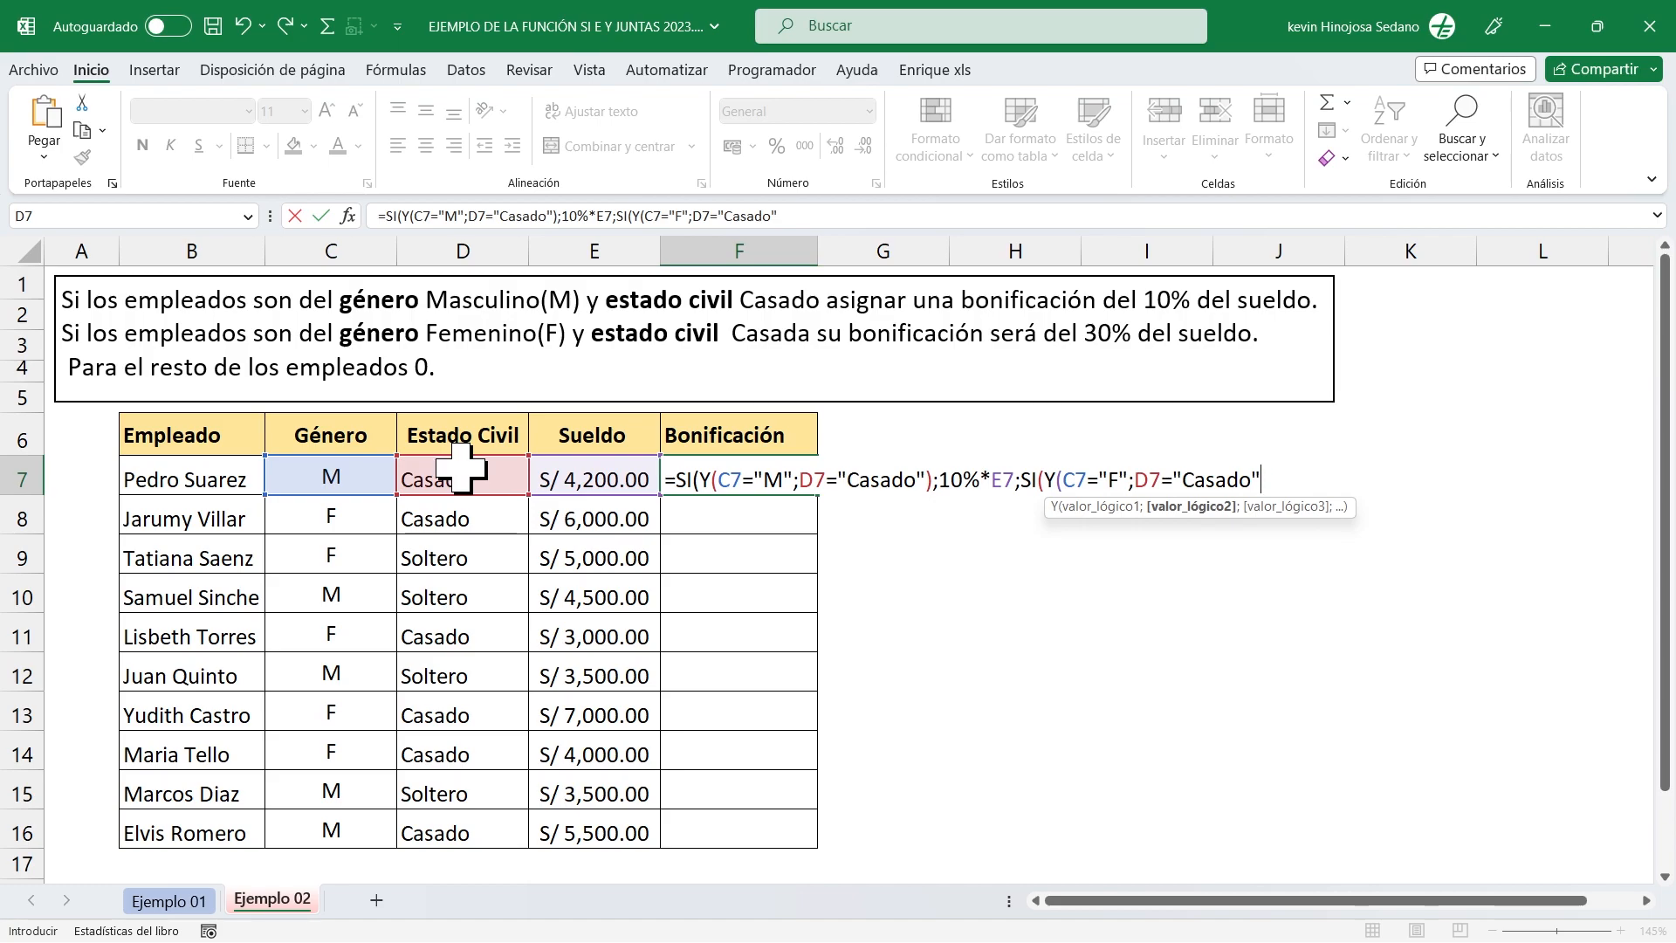
text())
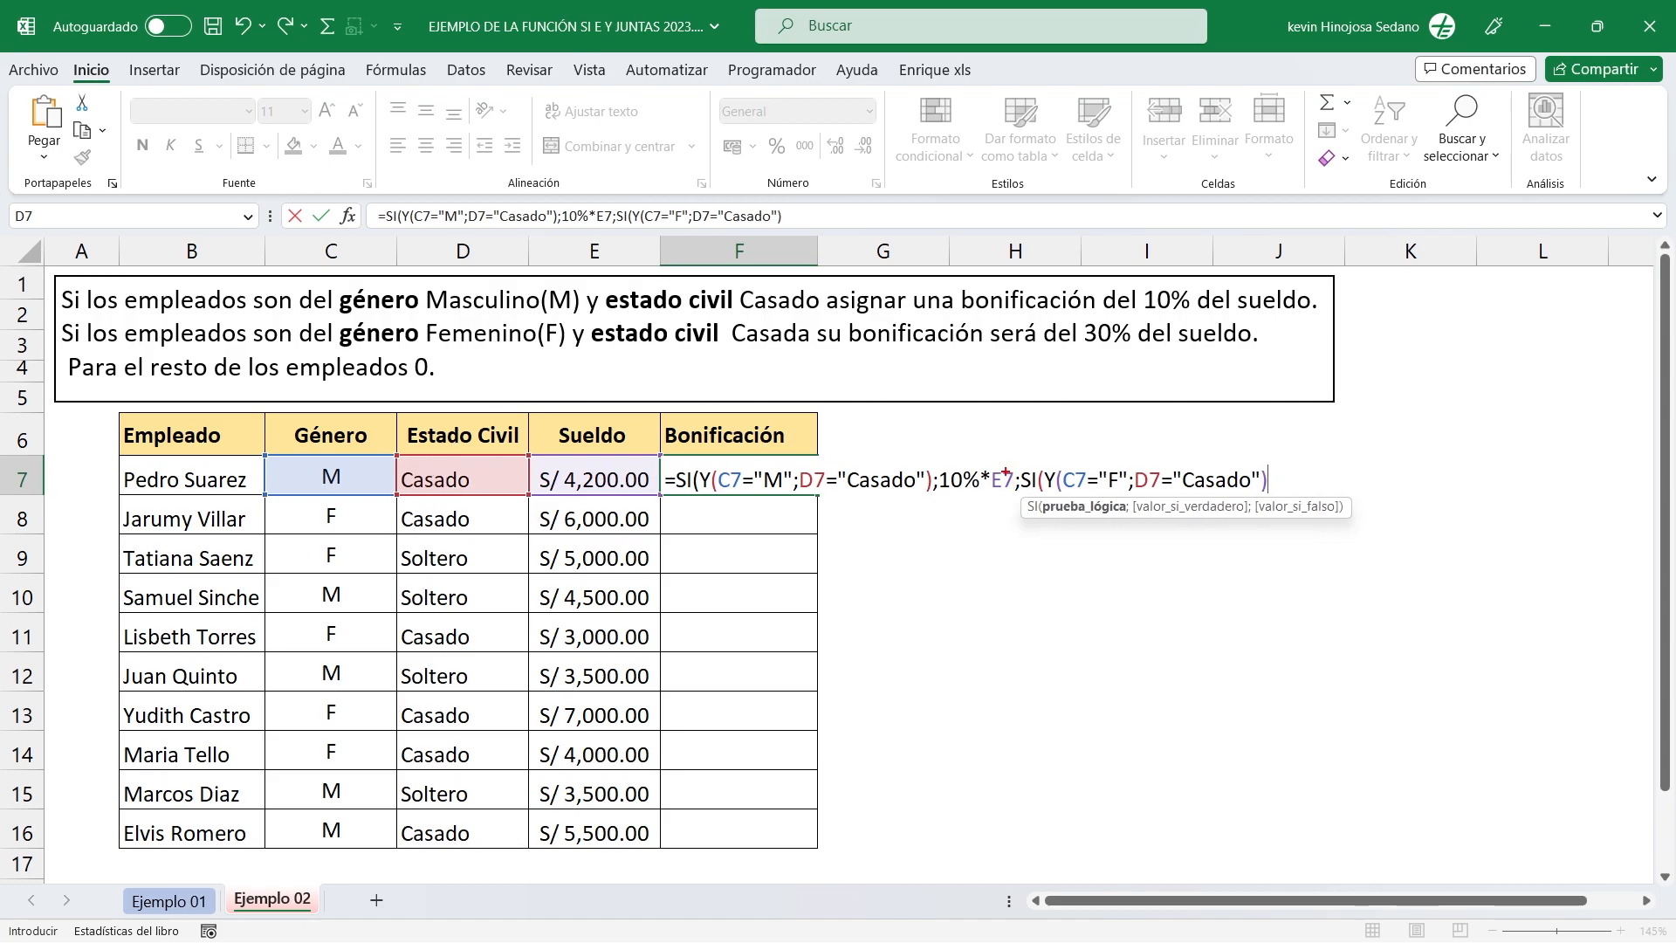
Close the nested Y function in the F7 formula and add a semicolon separator after it.
drag(1042, 458, 1273, 497)
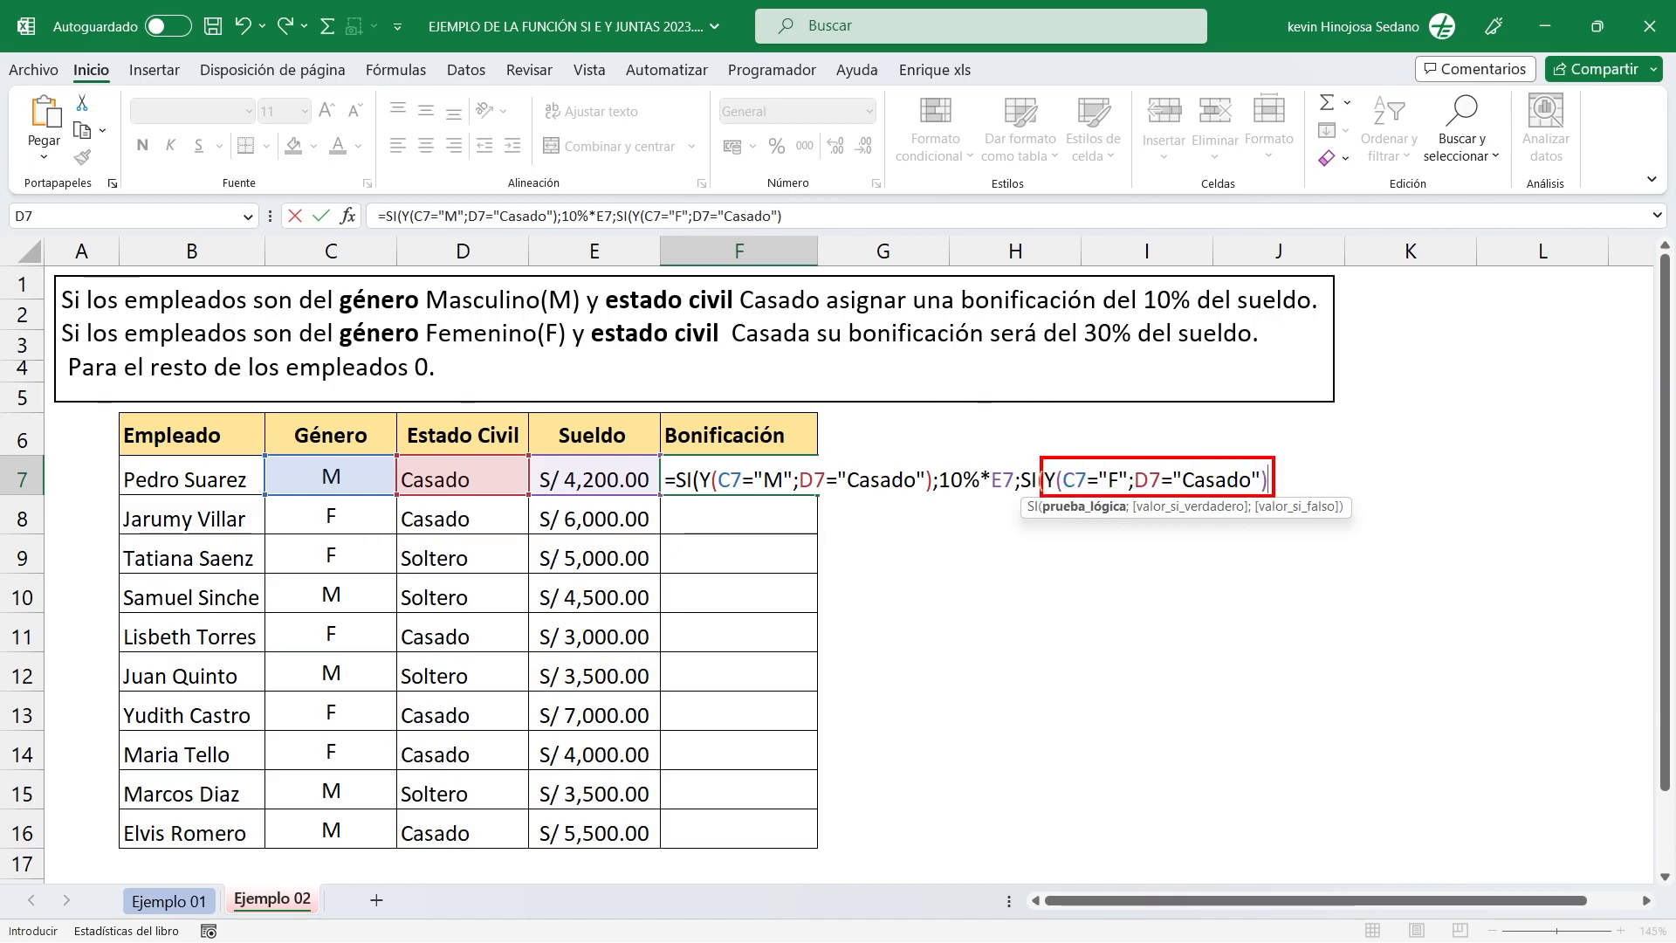
key(Escape)
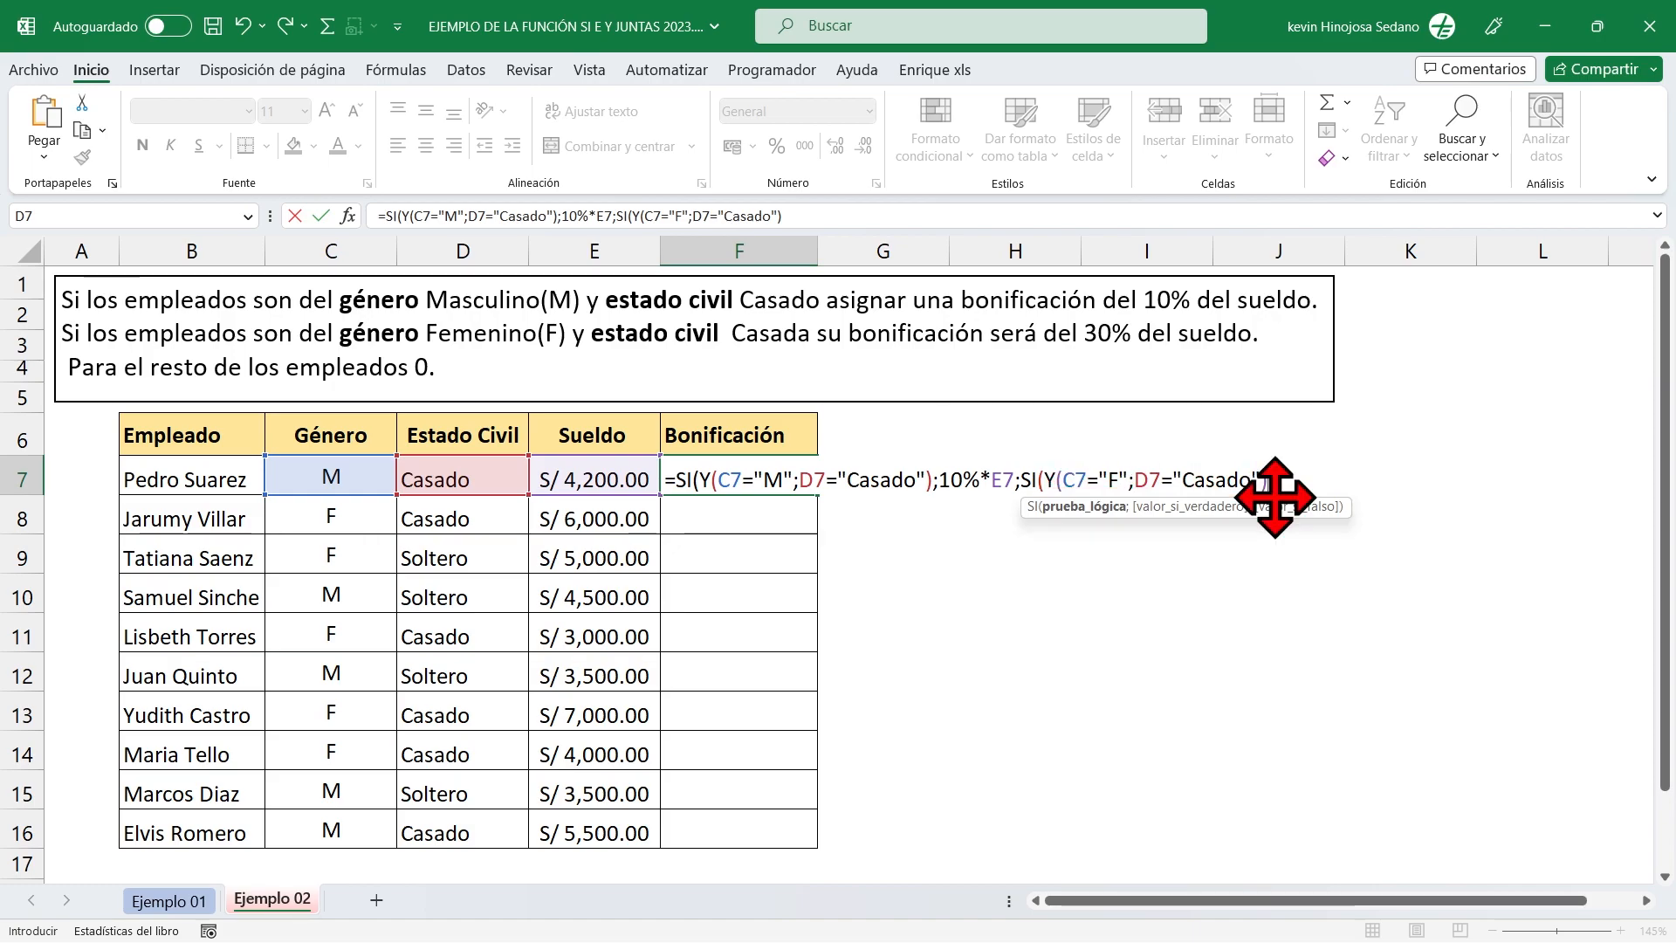
text(;)
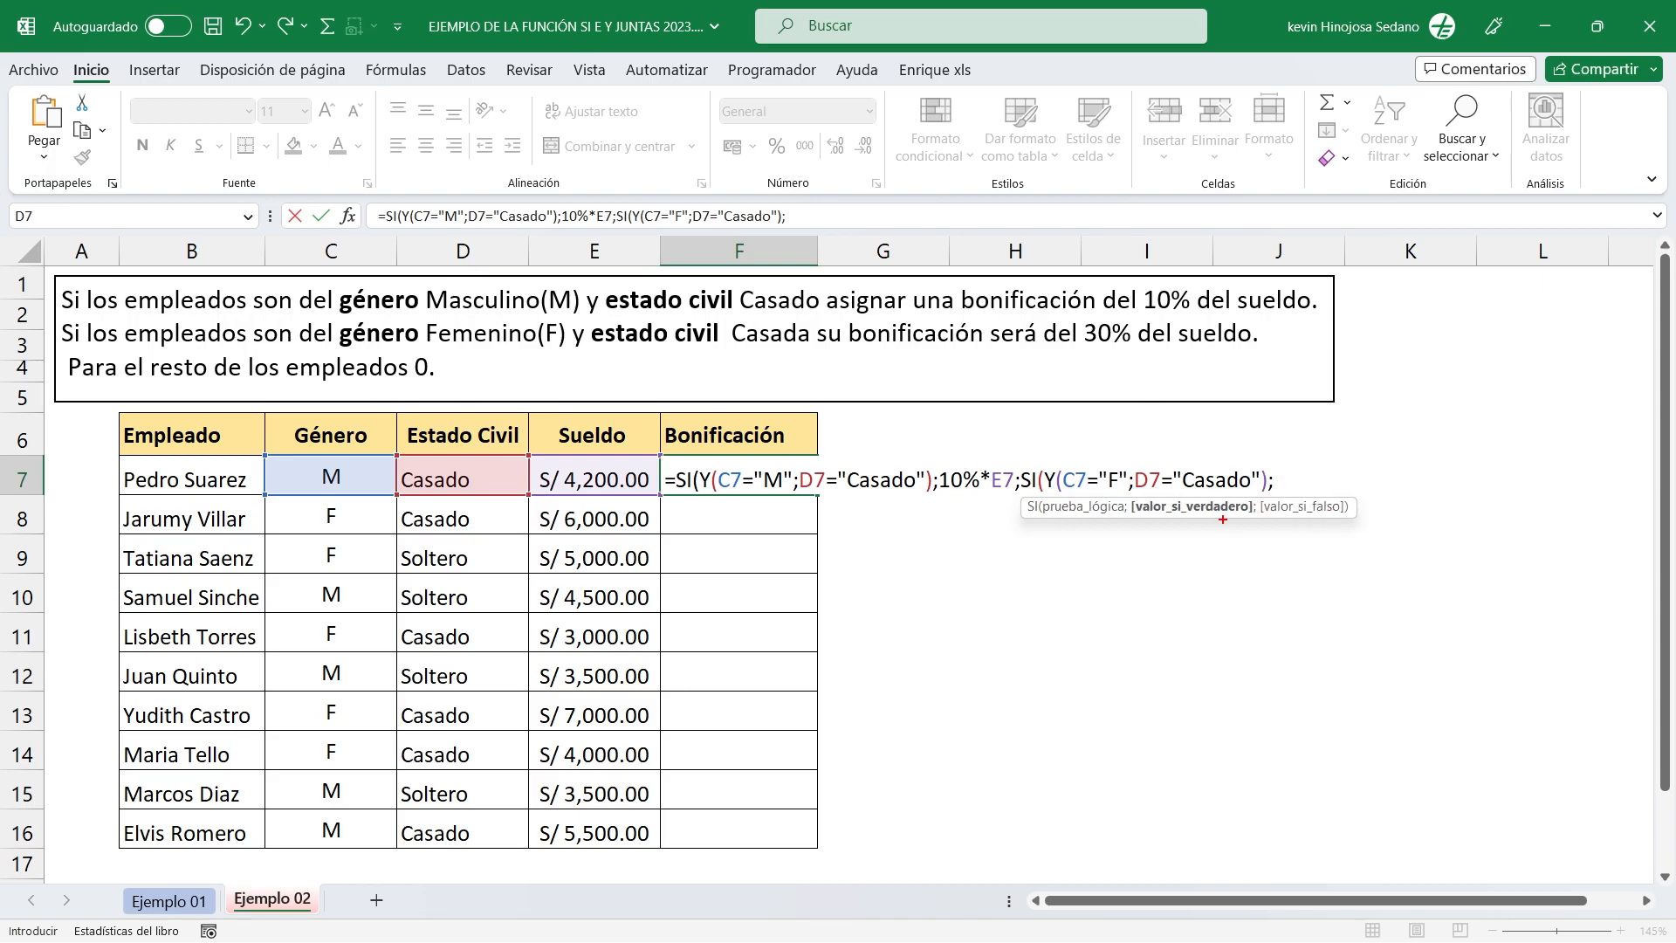
Enter 30%*E7 as the value if true of the nested SI, followed by a semicolon separator.
drag(1206, 520, 1198, 627)
mouse_move(1044, 455)
mouse_down()
mouse_move(1084, 487)
mouse_move(1270, 496)
mouse_up()
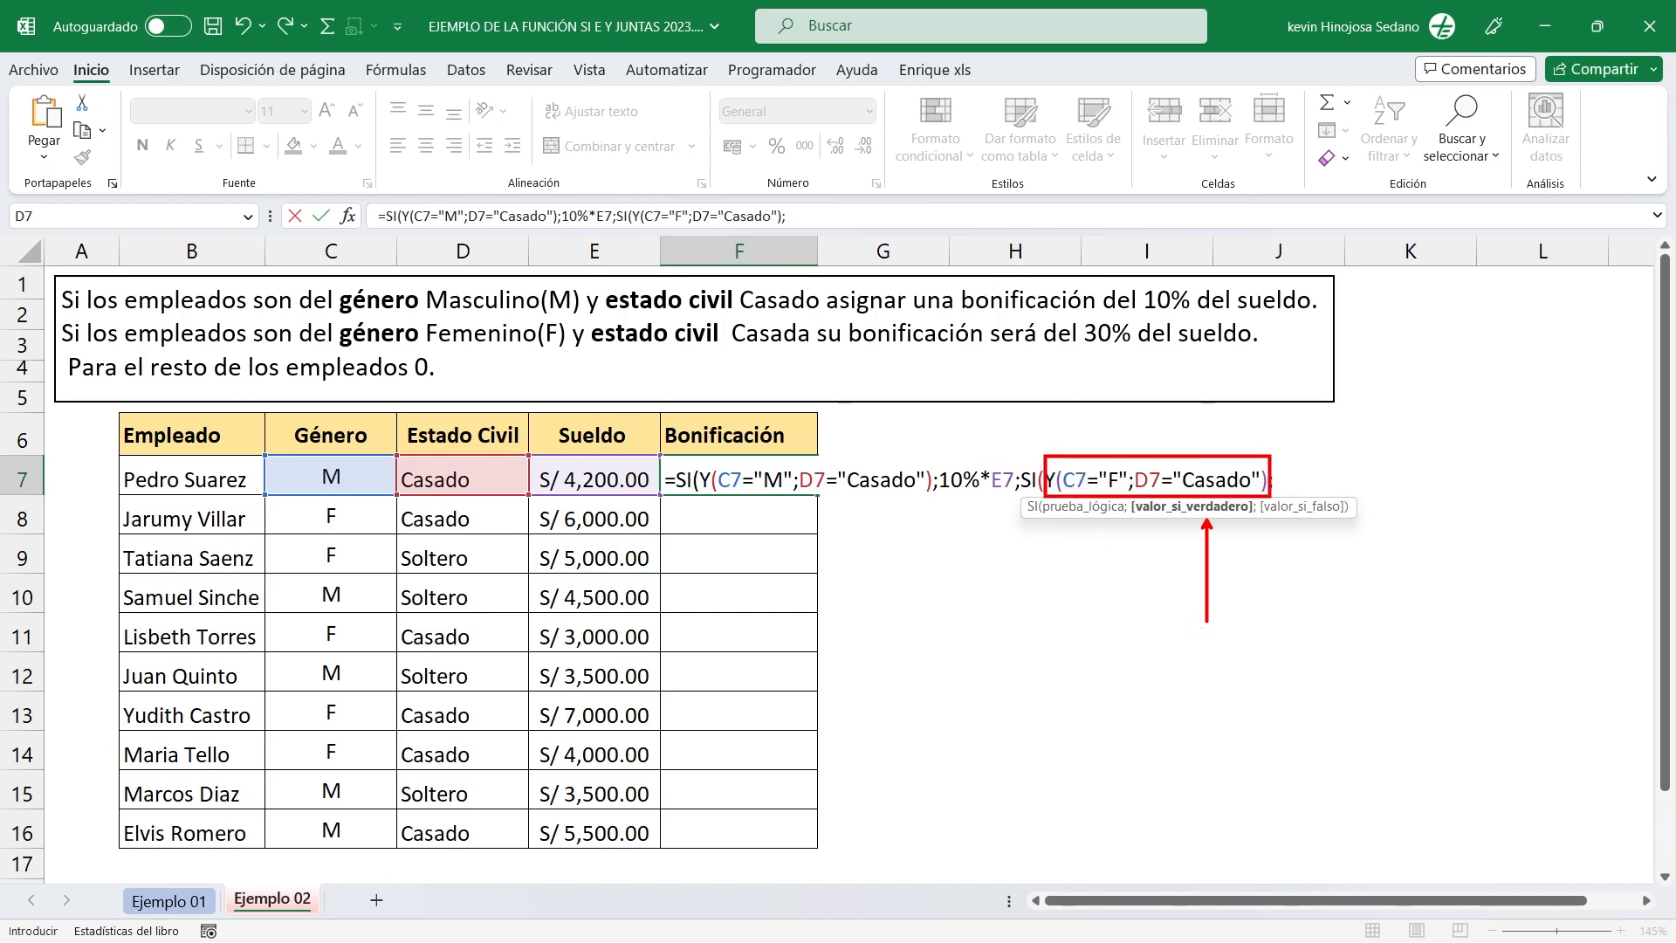
drag(736, 463, 784, 380)
mouse_move(69, 312)
mouse_down()
mouse_move(647, 347)
mouse_move(1270, 352)
mouse_up()
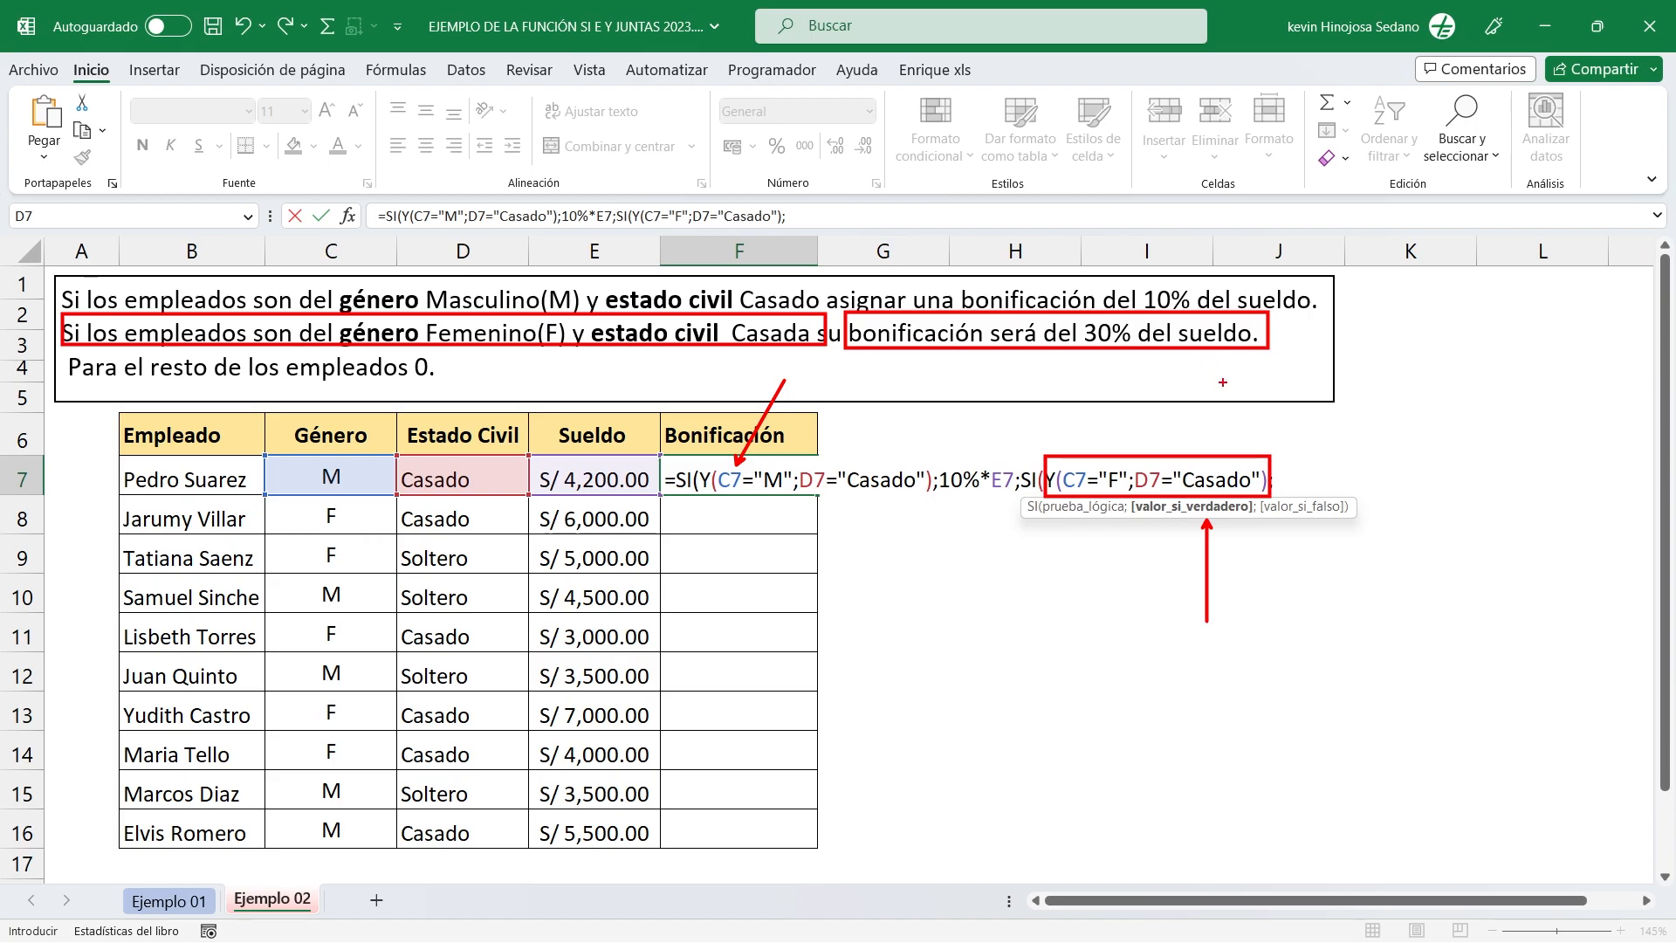
key(Escape)
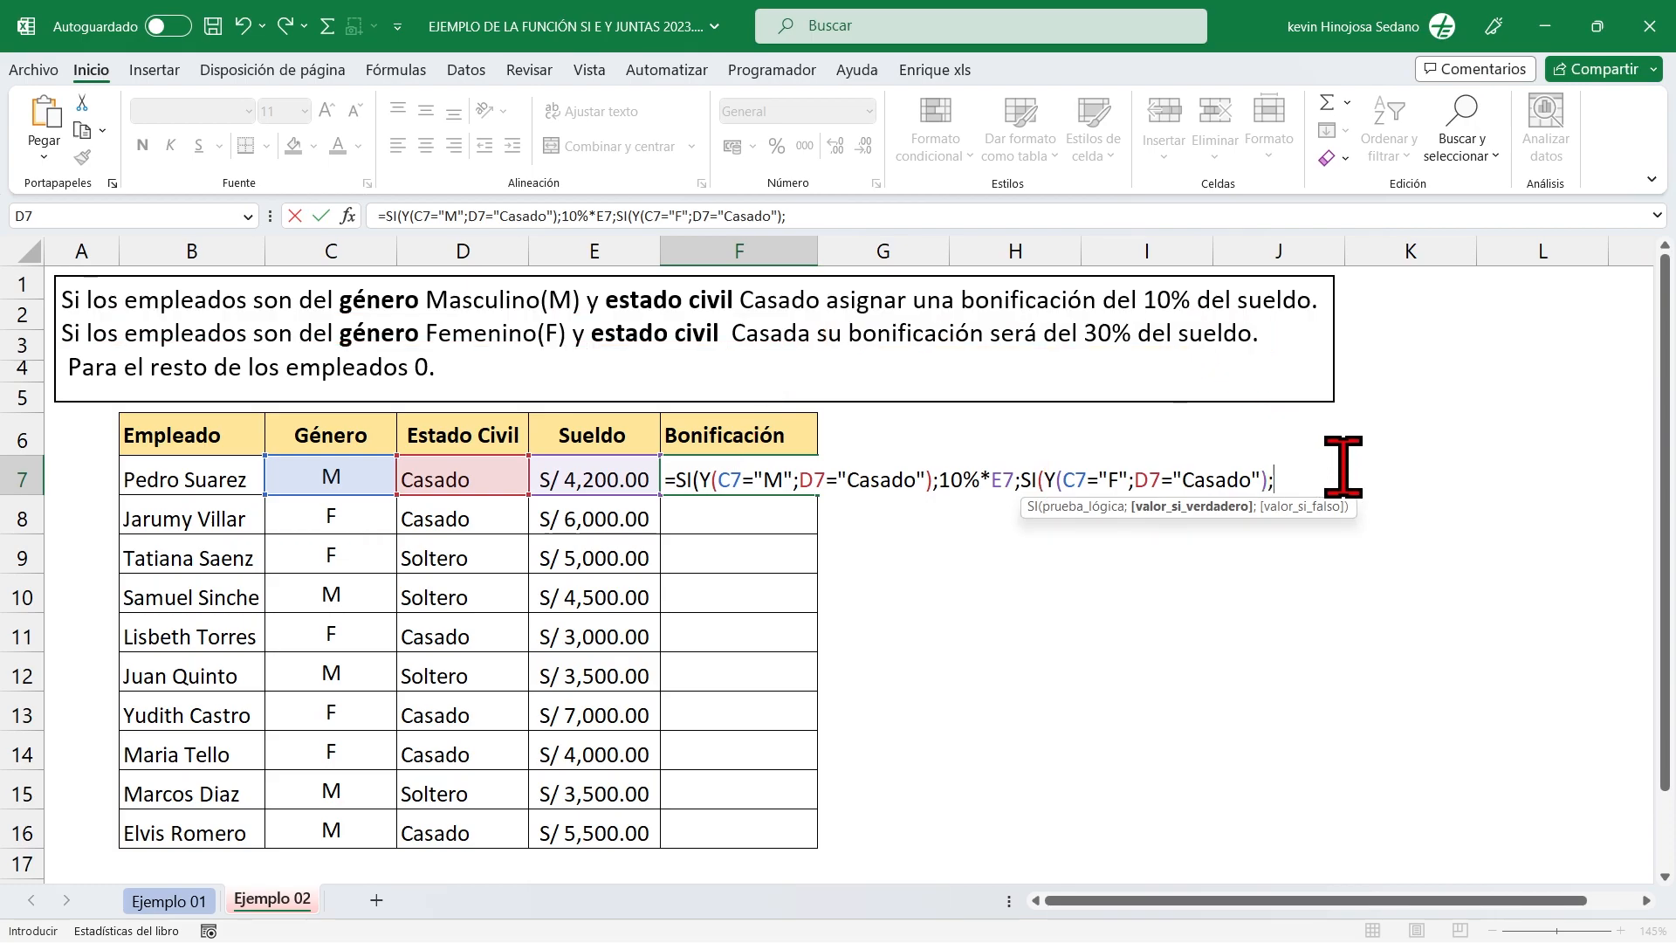
text(30%*)
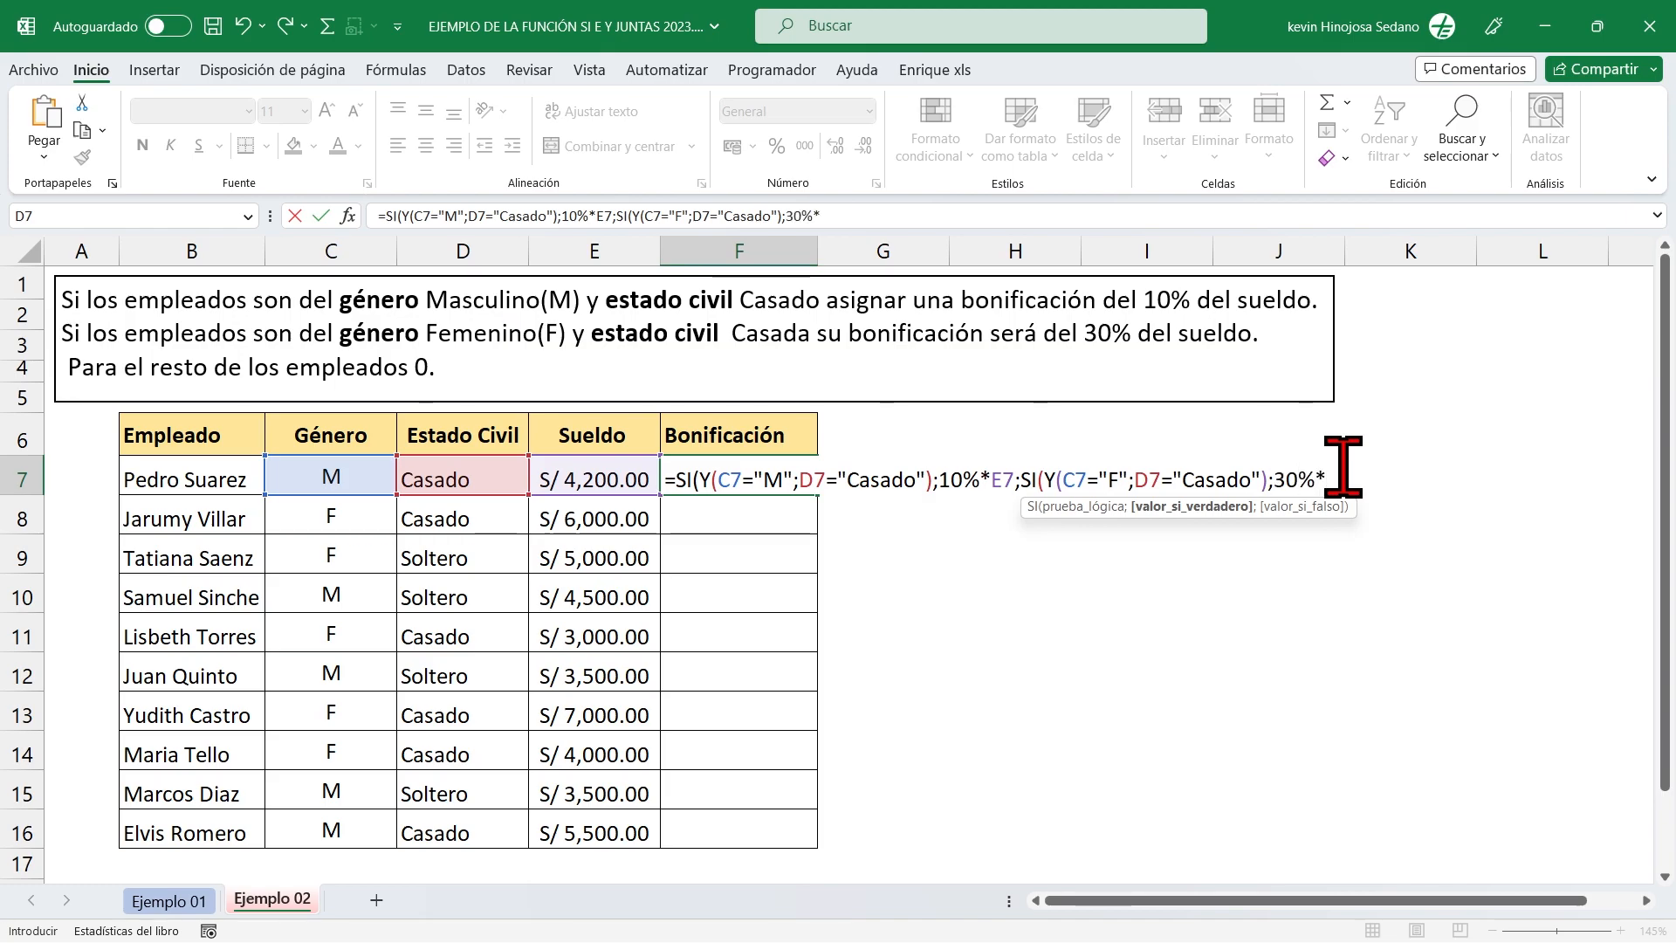
click(587, 479)
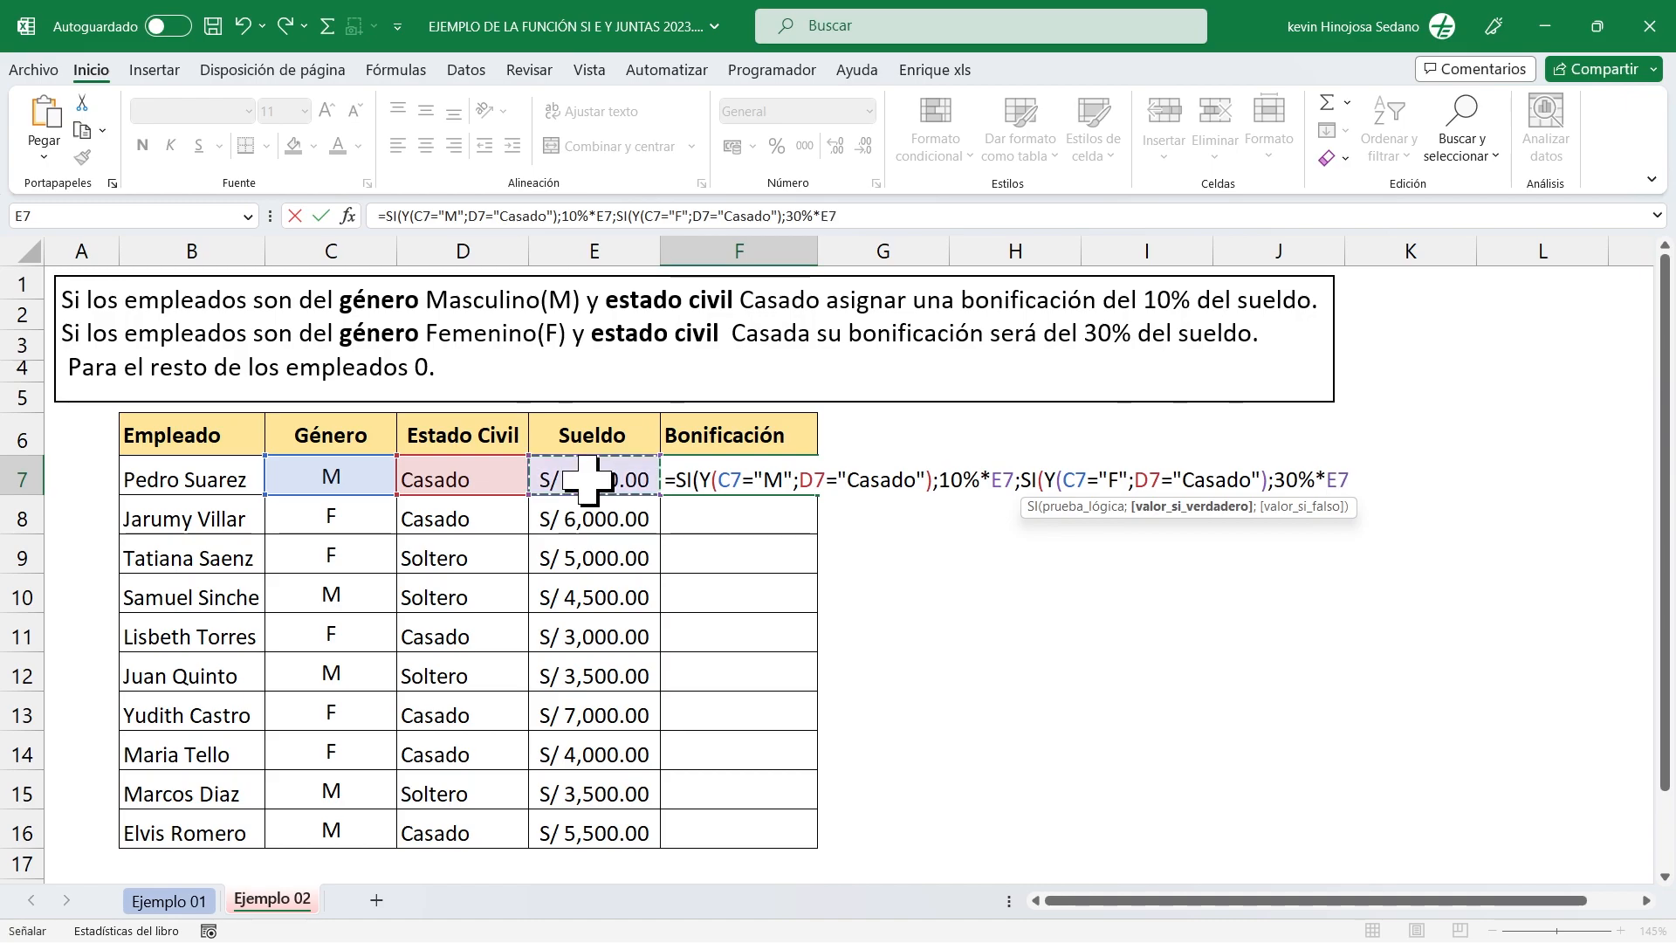
text(;)
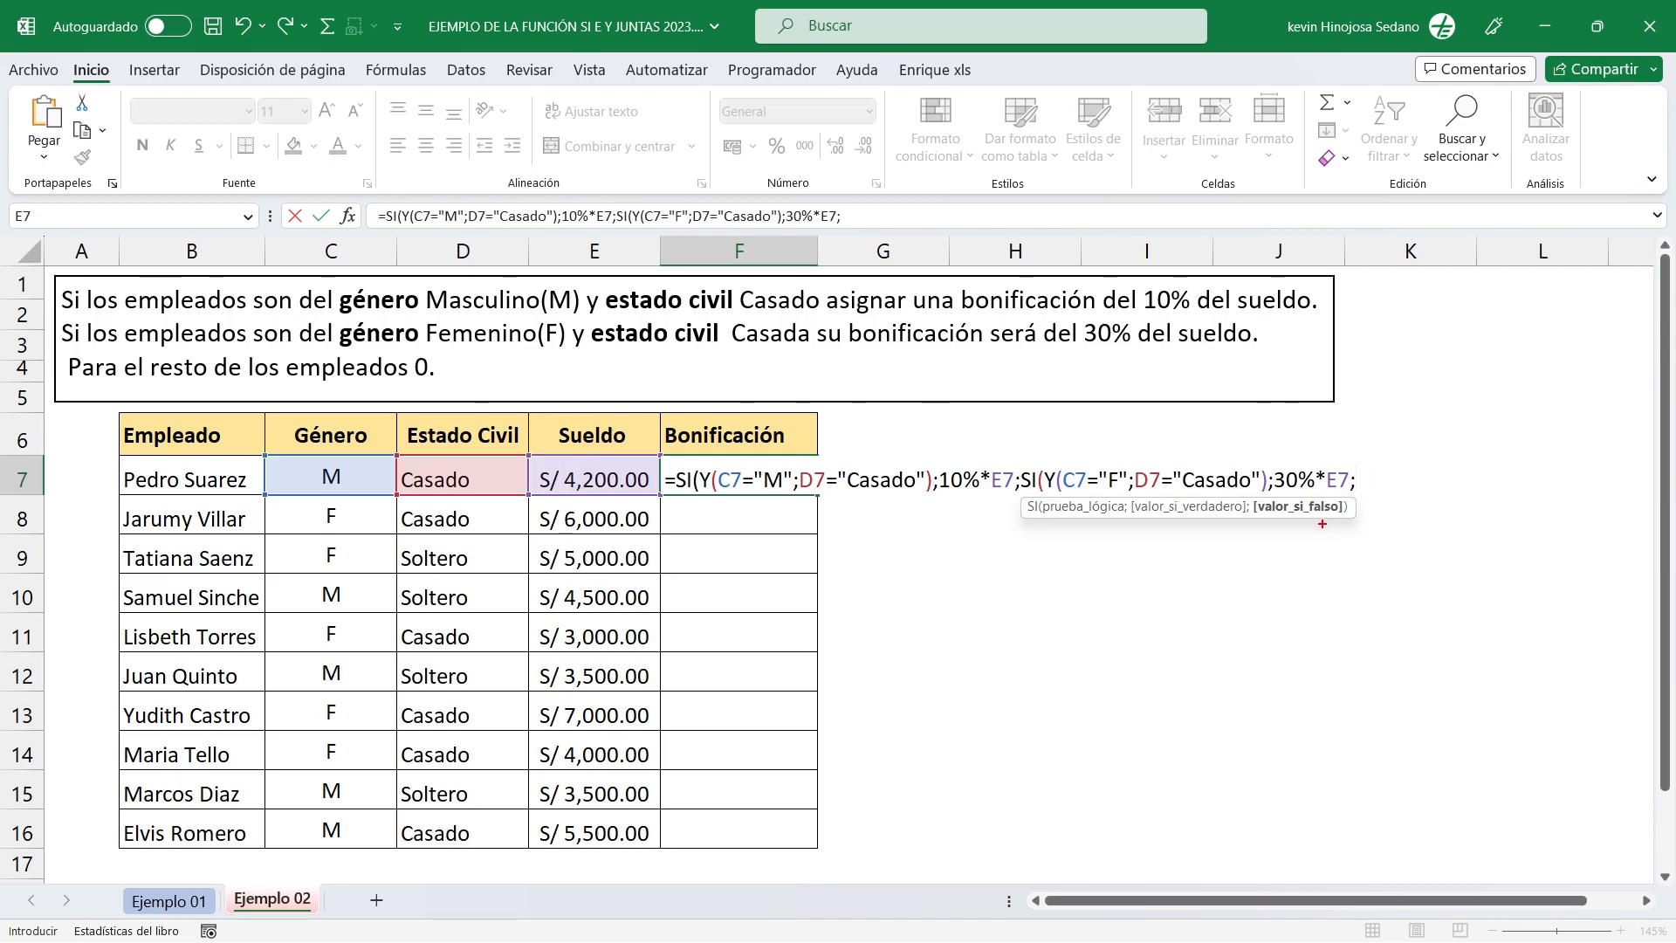
Enter 0 as the value if false of the nested SI, close both SI functions and confirm the formula.
drag(1304, 516, 1304, 665)
mouse_move(1036, 455)
mouse_down()
mouse_move(1189, 497)
mouse_move(1272, 498)
mouse_up()
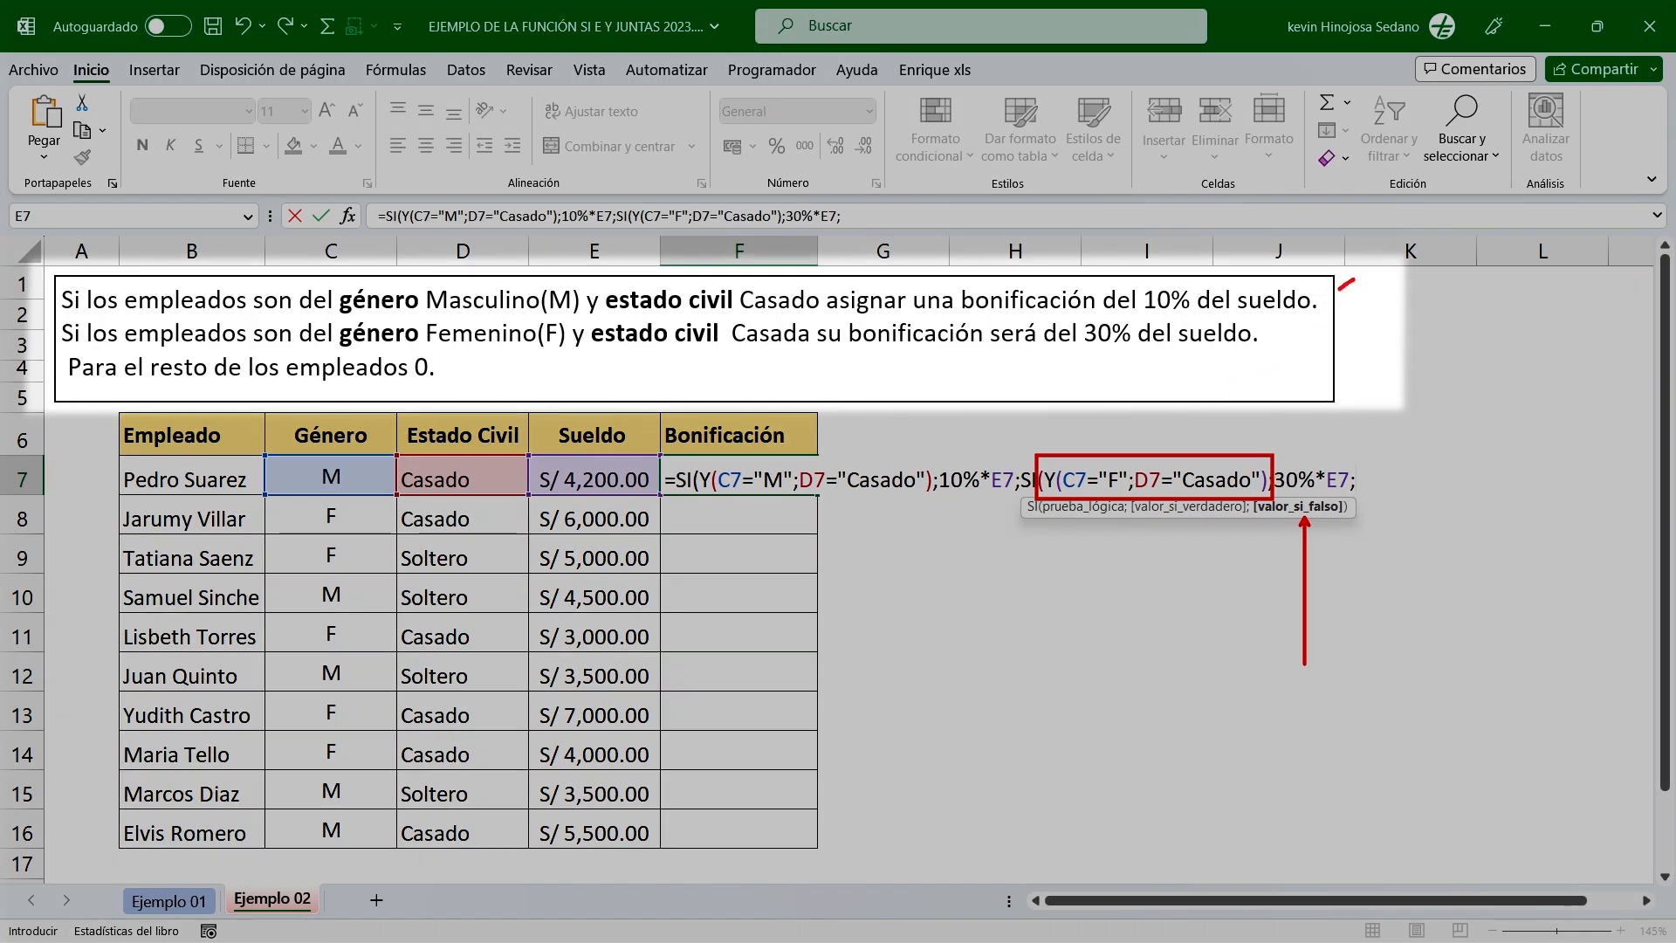
mouse_move(1290, 321)
mouse_down()
mouse_move(1267, 343)
mouse_move(1298, 346)
mouse_up()
drag(450, 367, 532, 323)
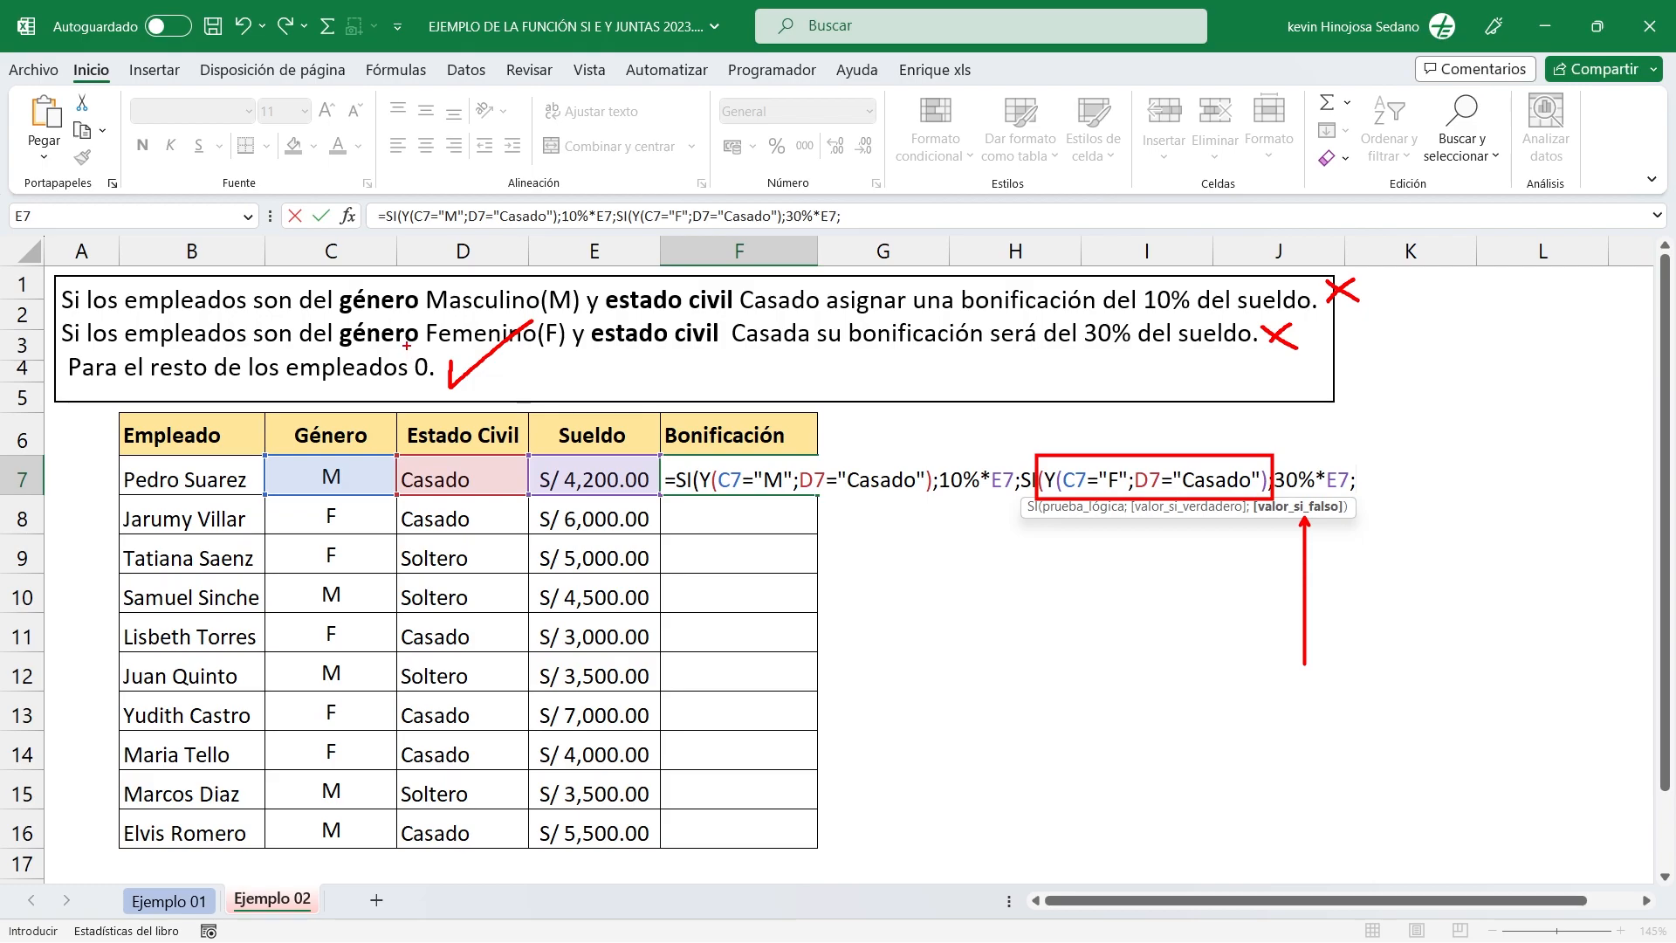
drag(406, 342, 437, 391)
key(Escape)
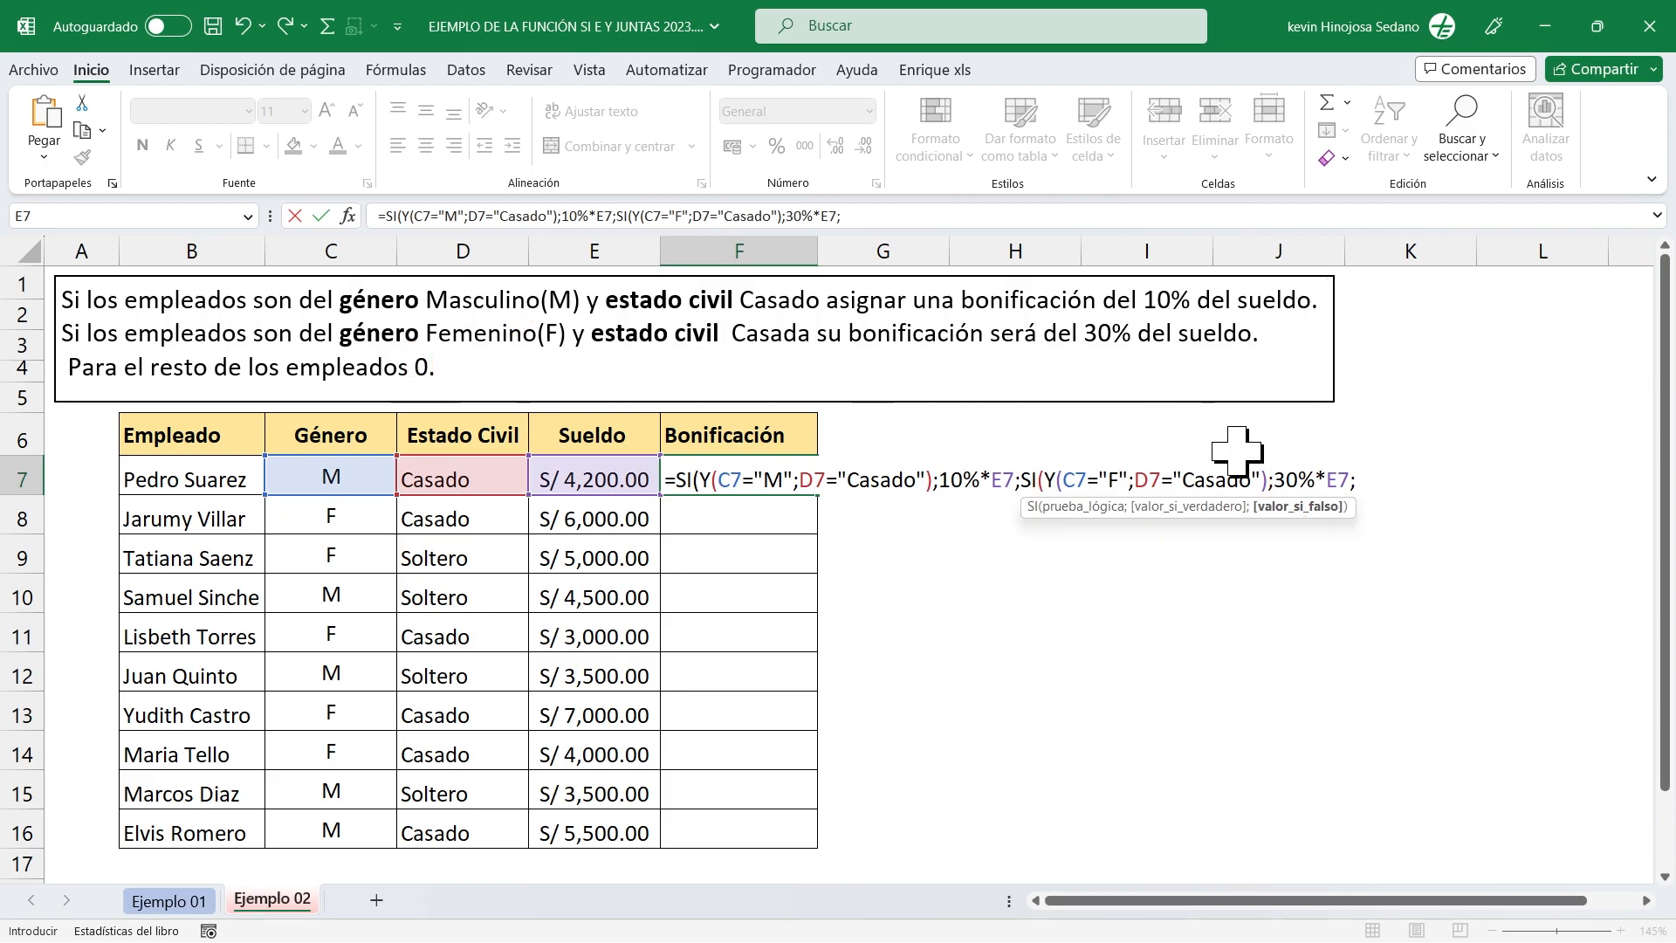
text(0)
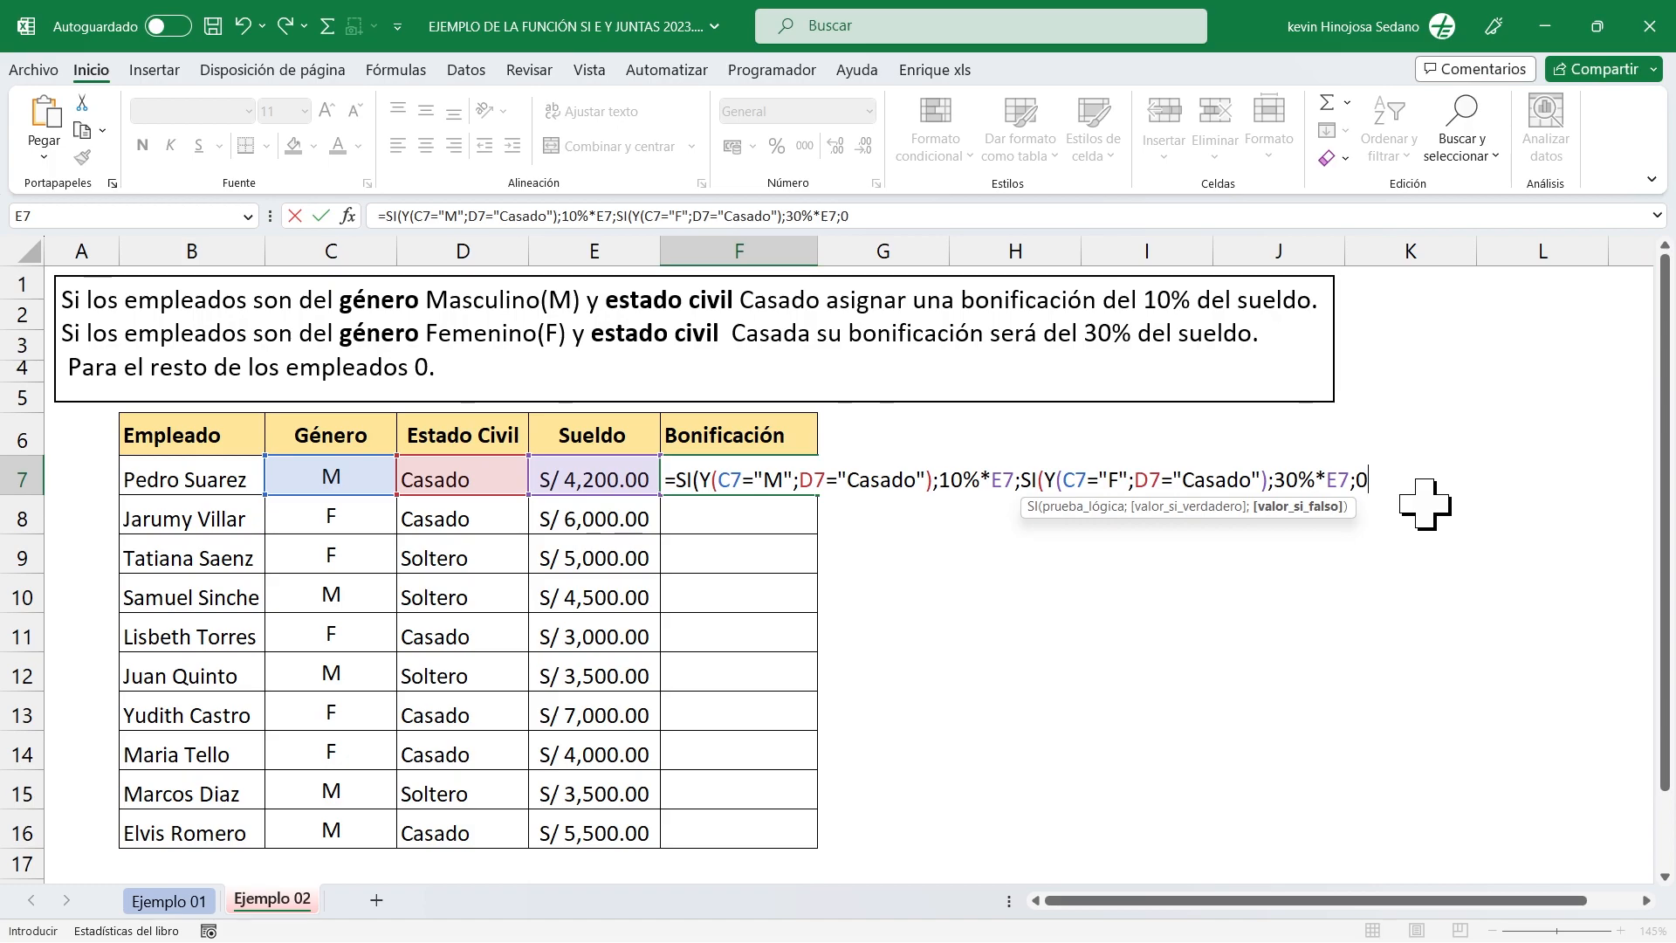
text()))
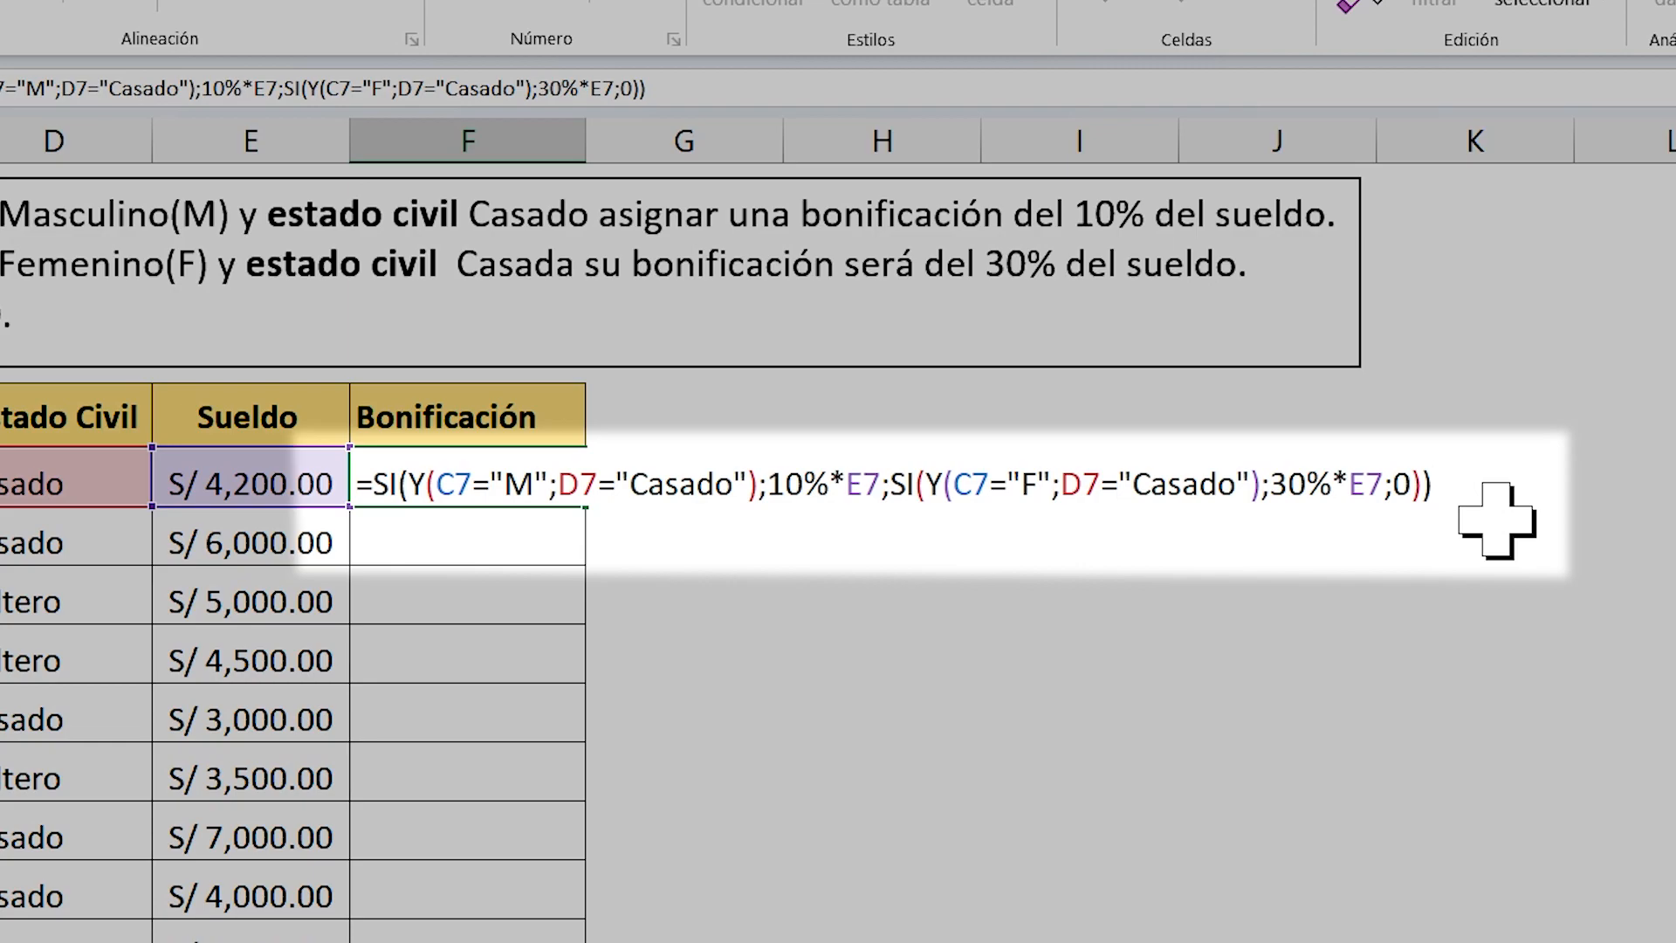
key(Return)
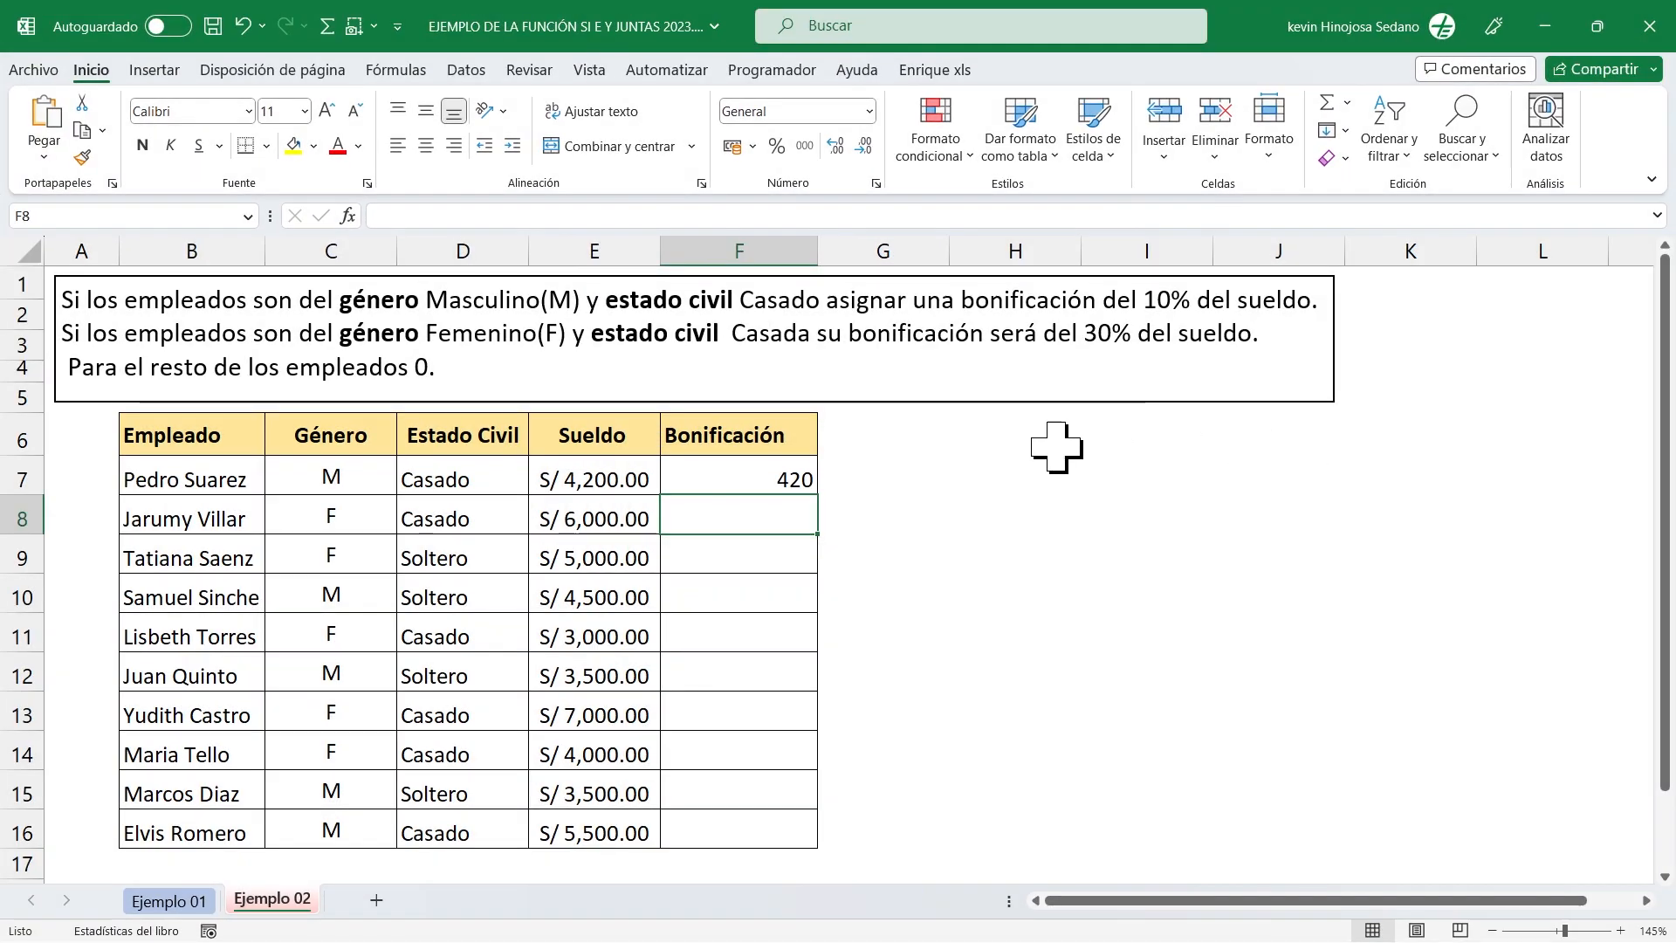
Fill the F7 formula down to F16 and centre the Bonificación results vertically and horizontally.
click(739, 481)
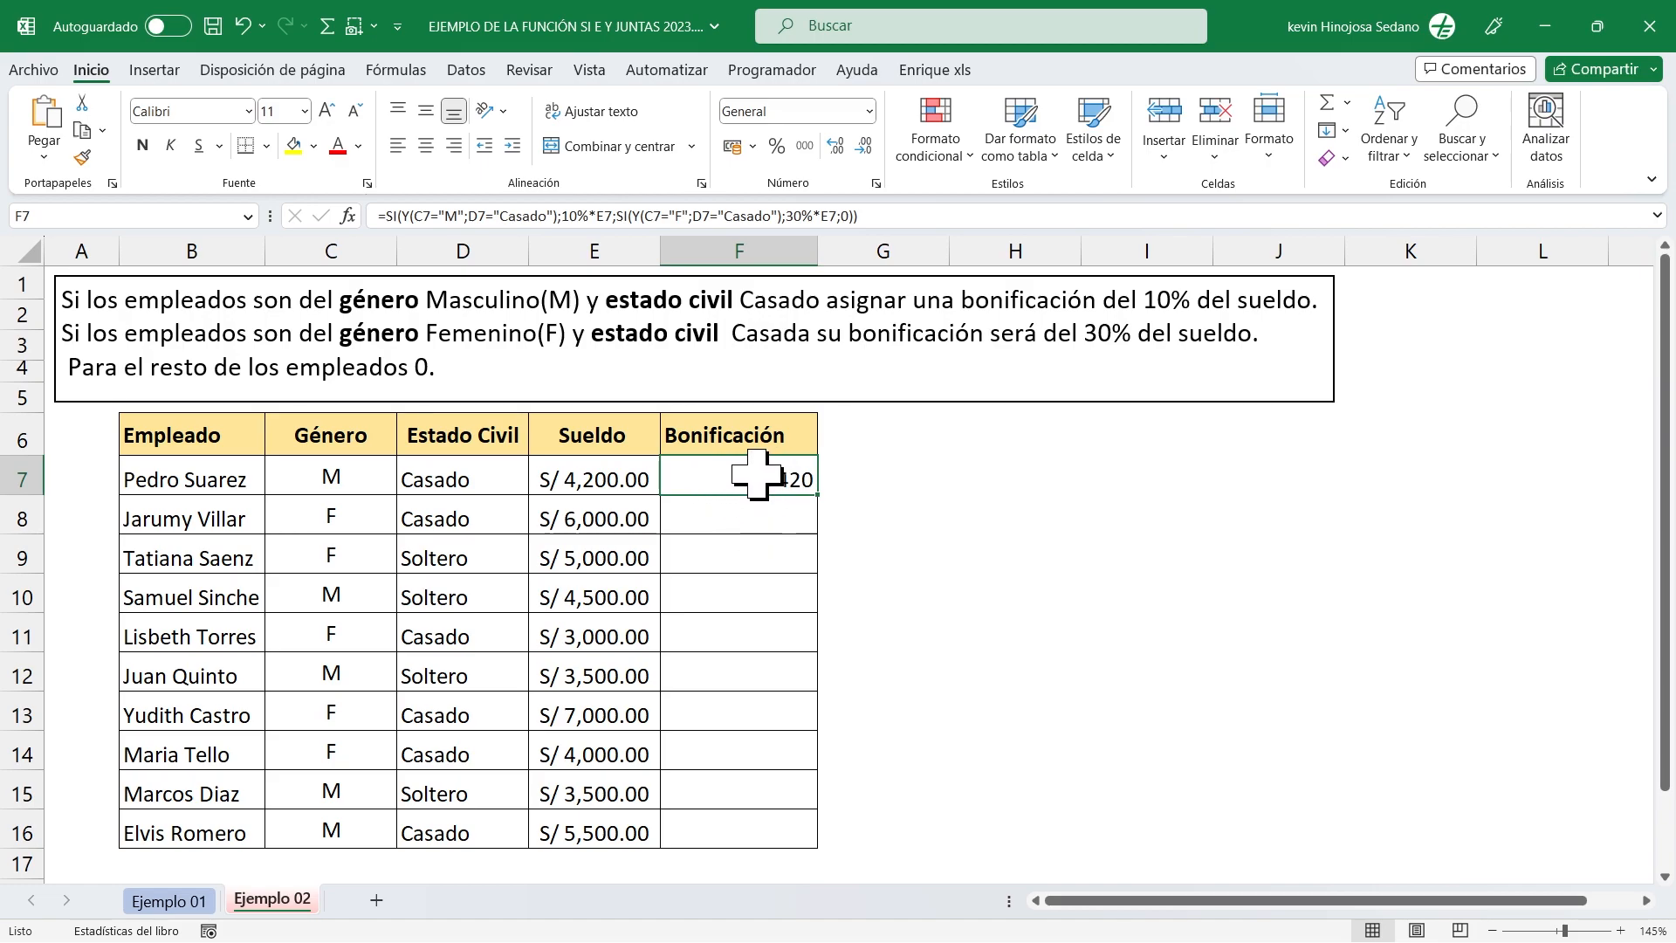
double_click(817, 494)
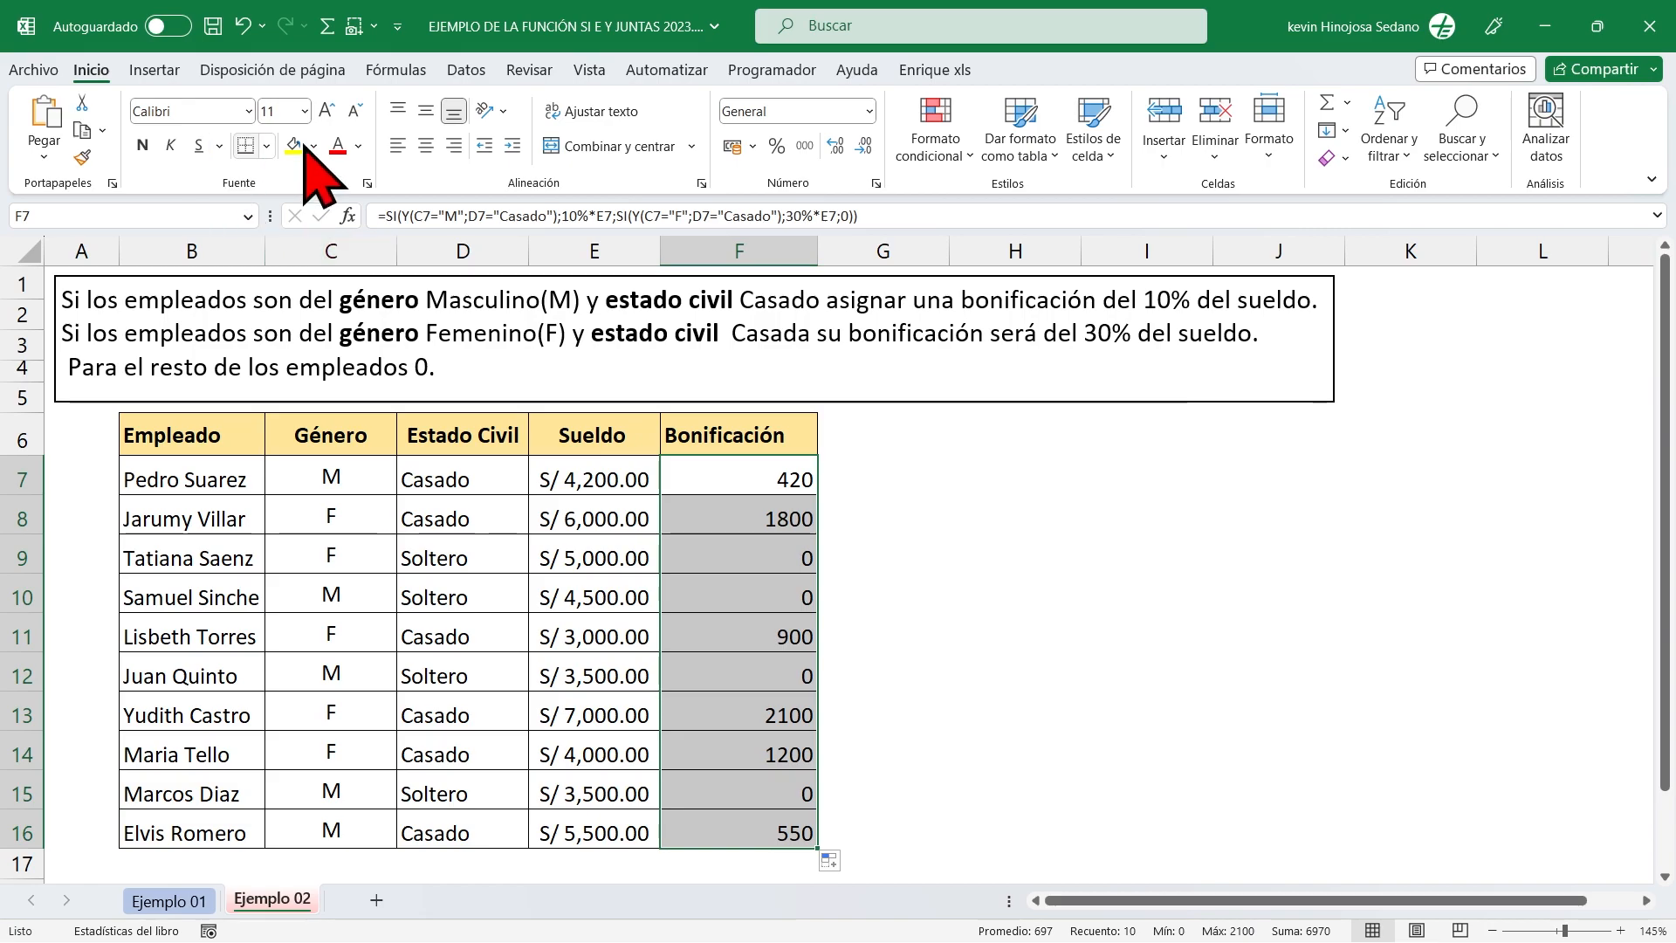
click(426, 111)
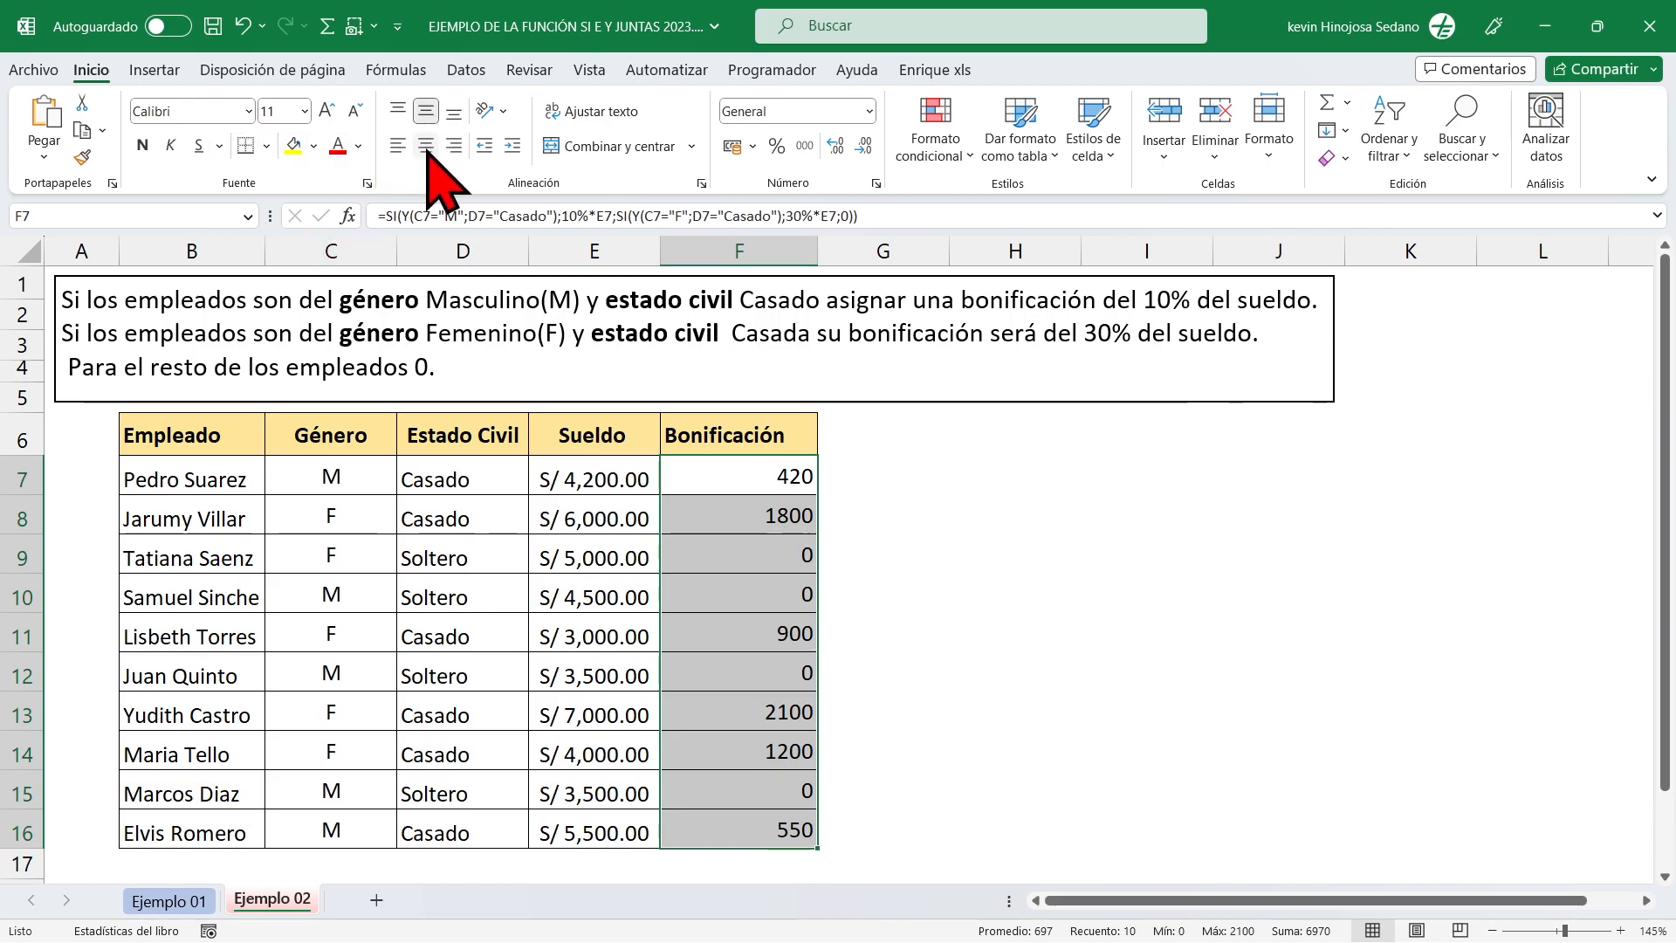
click(426, 146)
click(760, 555)
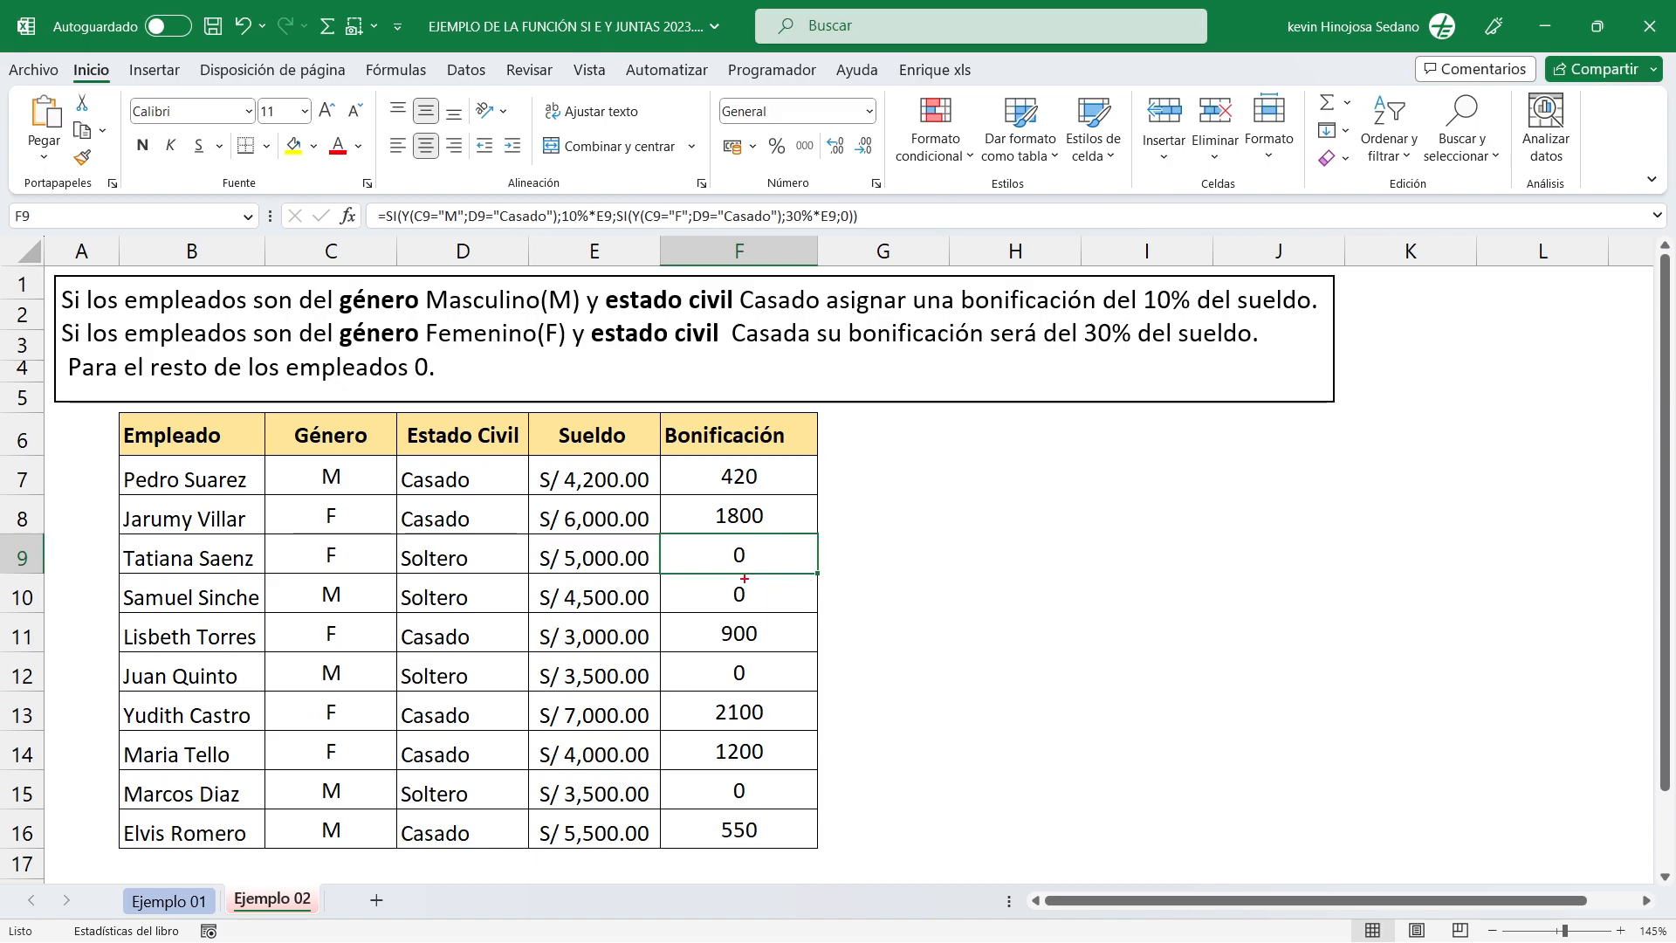
Check the Bonificación in row 11 against its gender, marital status and salary using the 30% rule for married female employees.
mouse_move(109, 611)
mouse_down()
mouse_move(218, 655)
mouse_move(823, 653)
mouse_up()
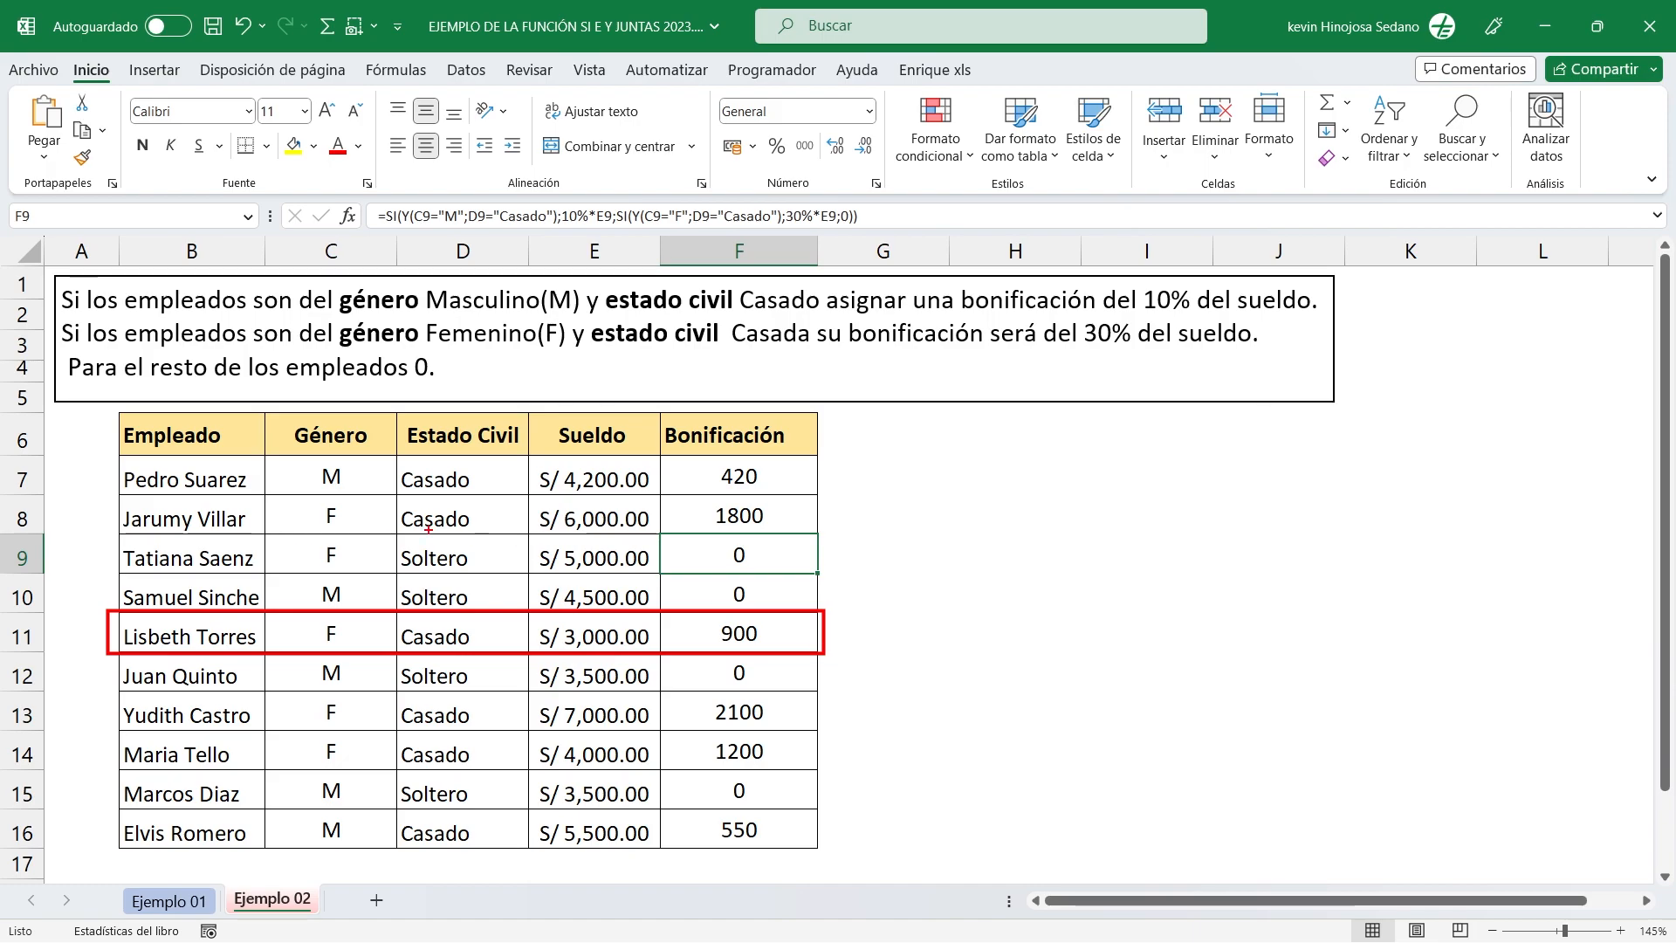
drag(277, 536, 320, 629)
drag(500, 518, 481, 628)
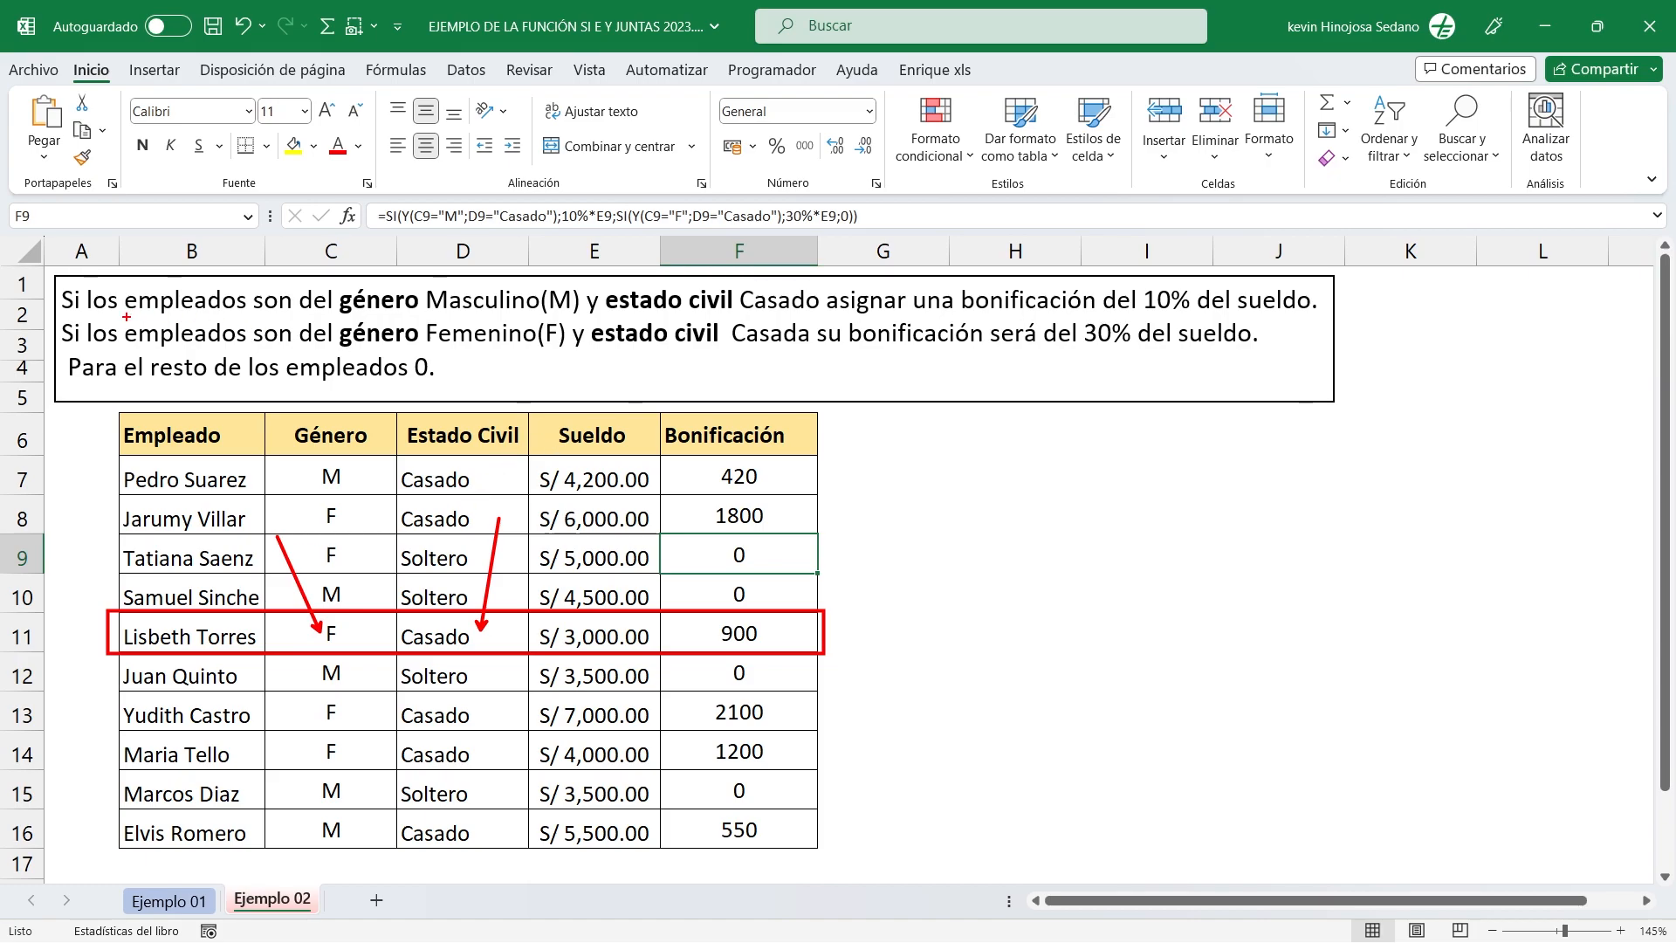
mouse_move(58, 314)
mouse_down()
mouse_move(546, 349)
mouse_move(1262, 350)
mouse_up()
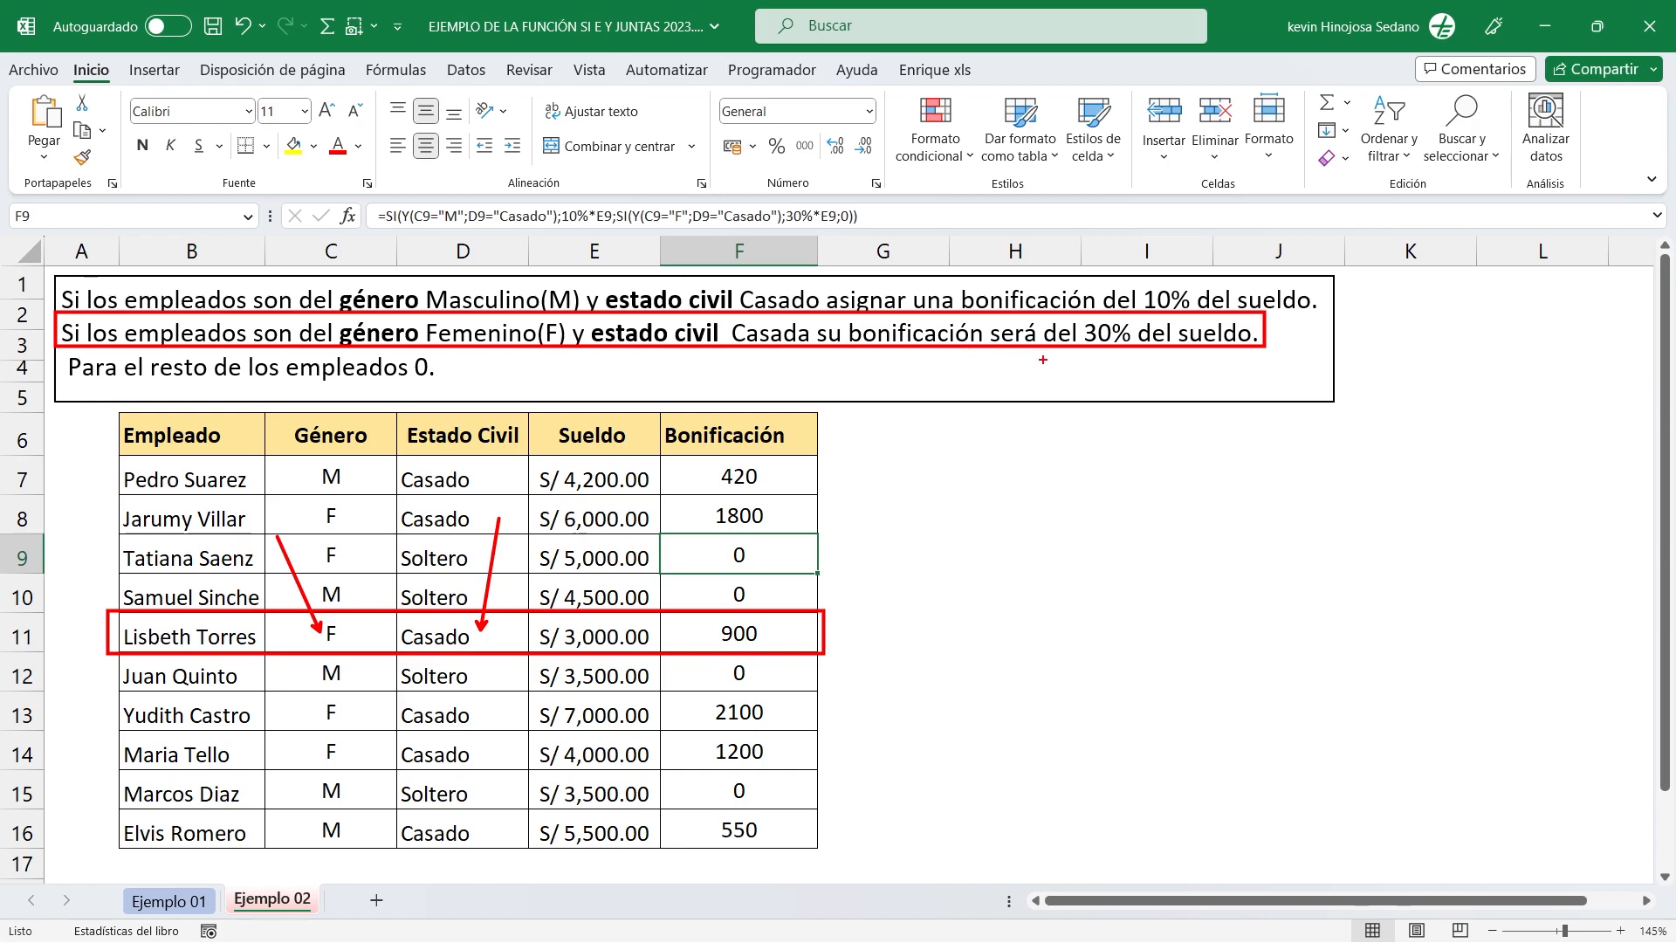
drag(1099, 358, 1099, 455)
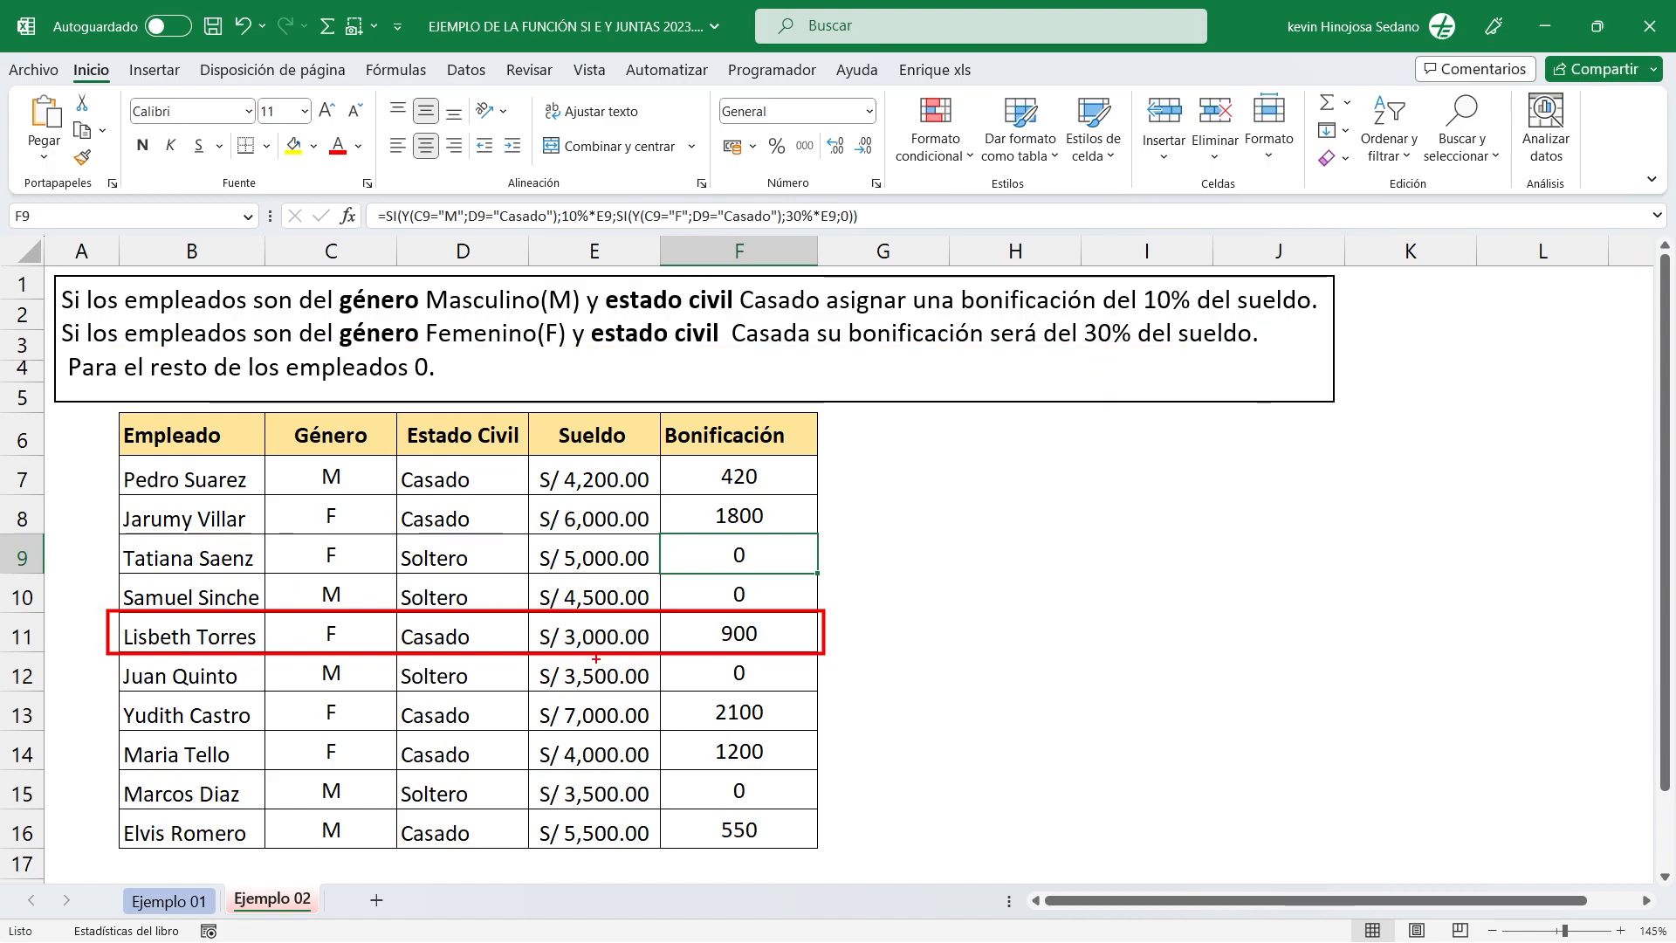
drag(594, 647, 565, 723)
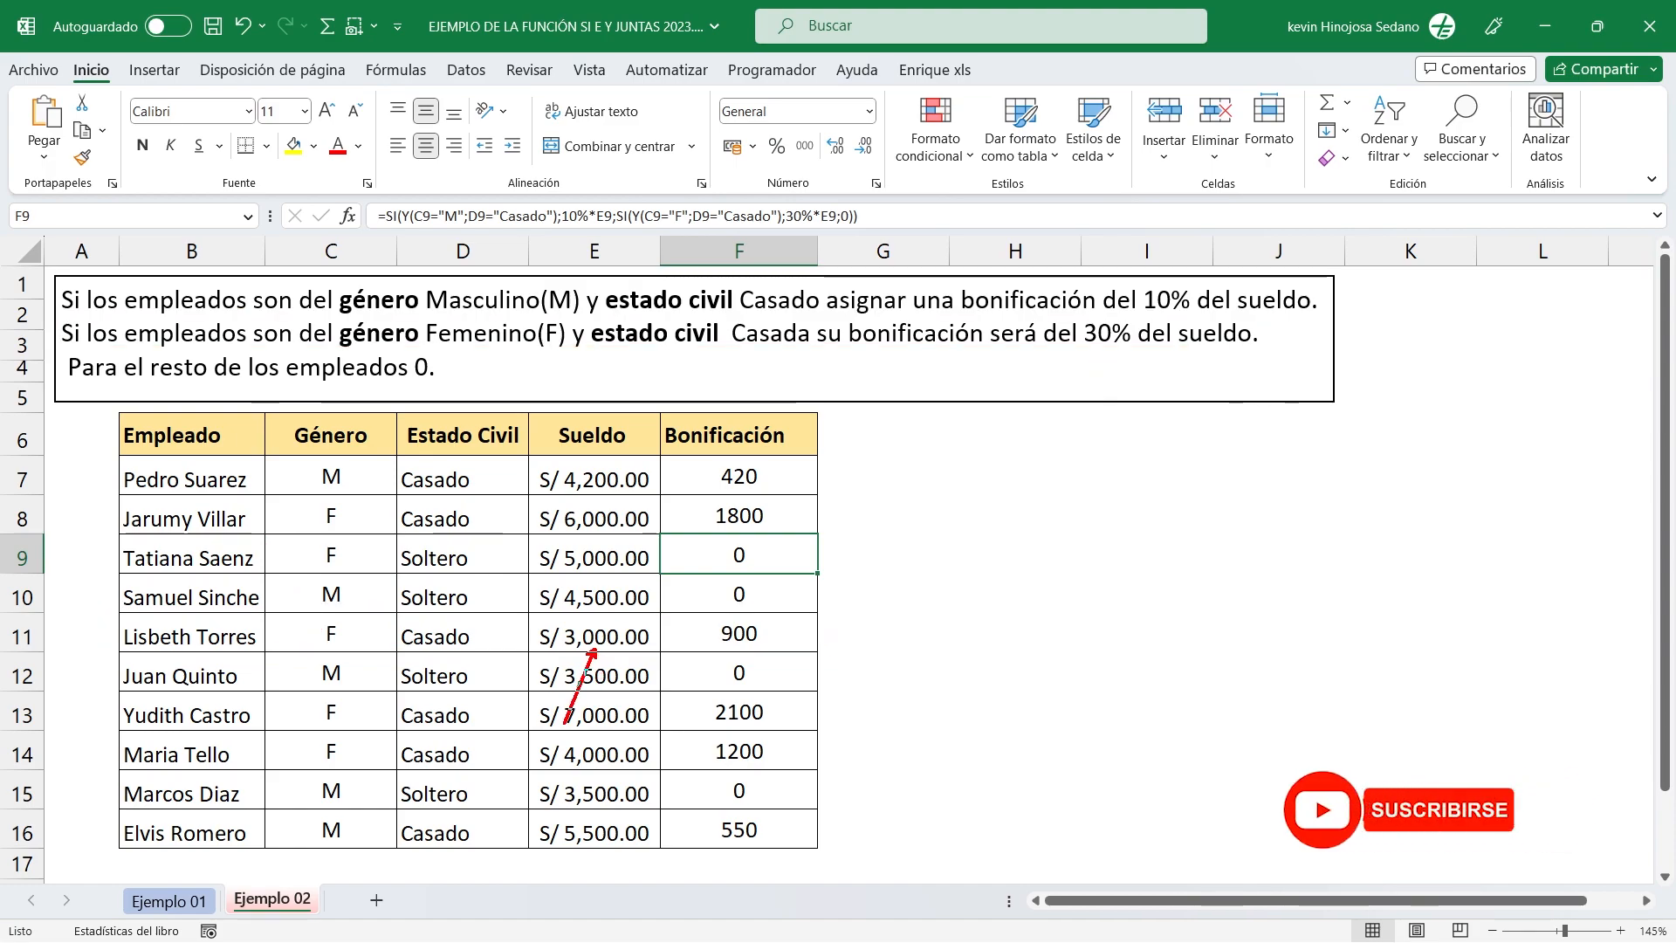
mouse_move(725, 646)
mouse_down()
mouse_move(712, 707)
mouse_move(730, 653)
mouse_up()
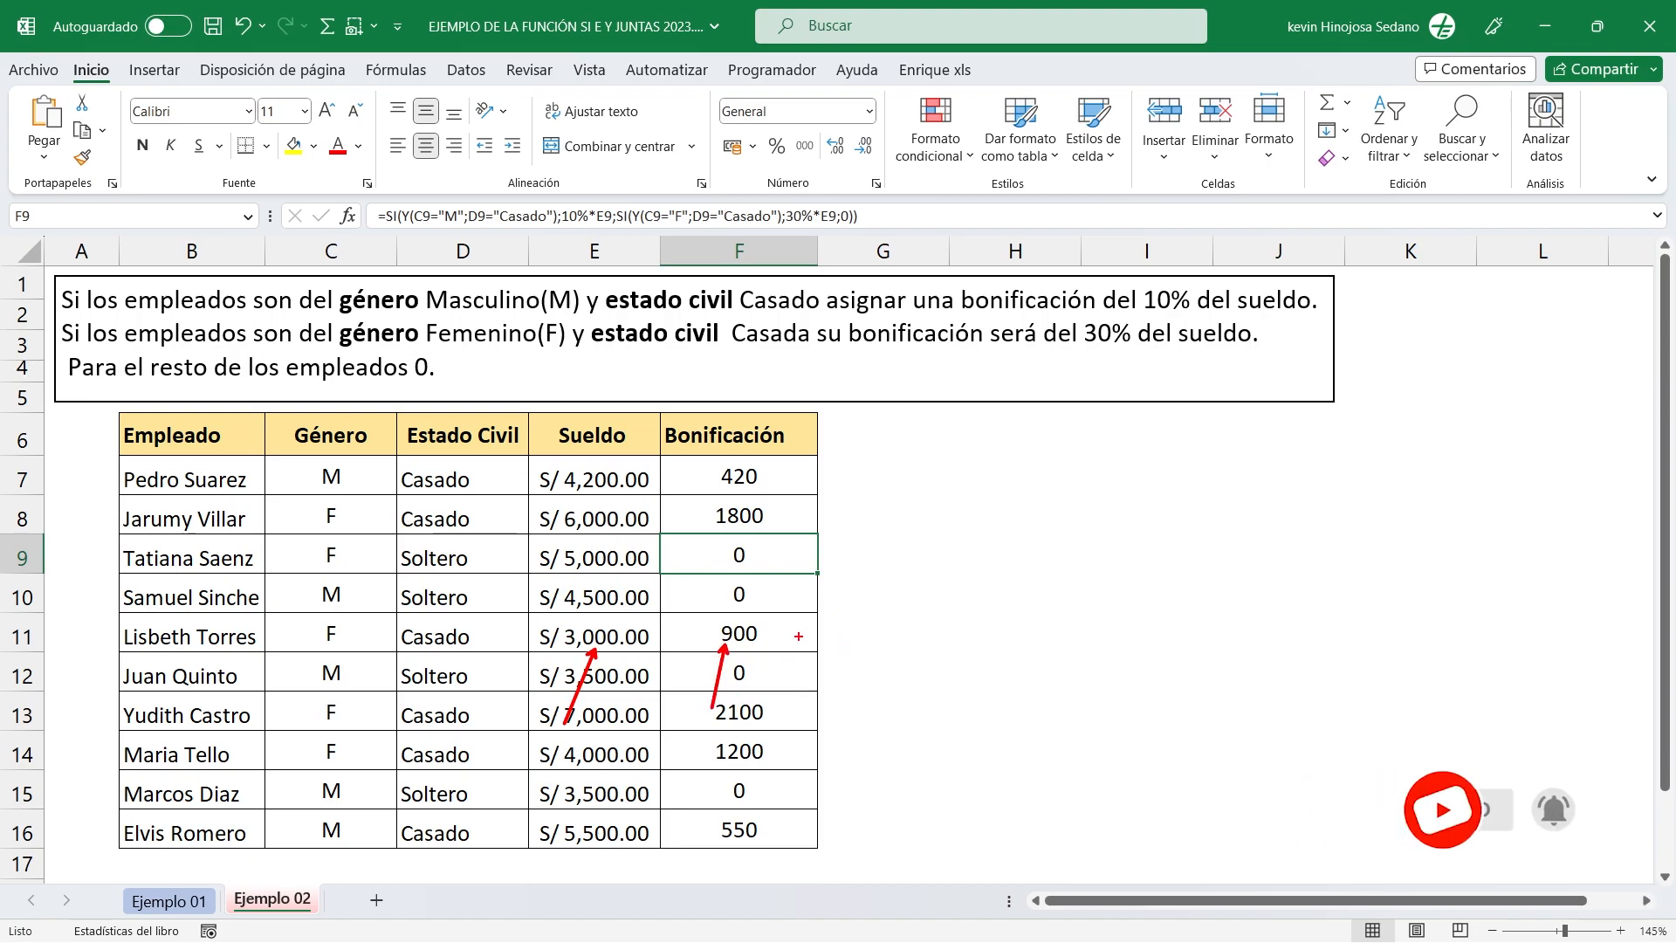